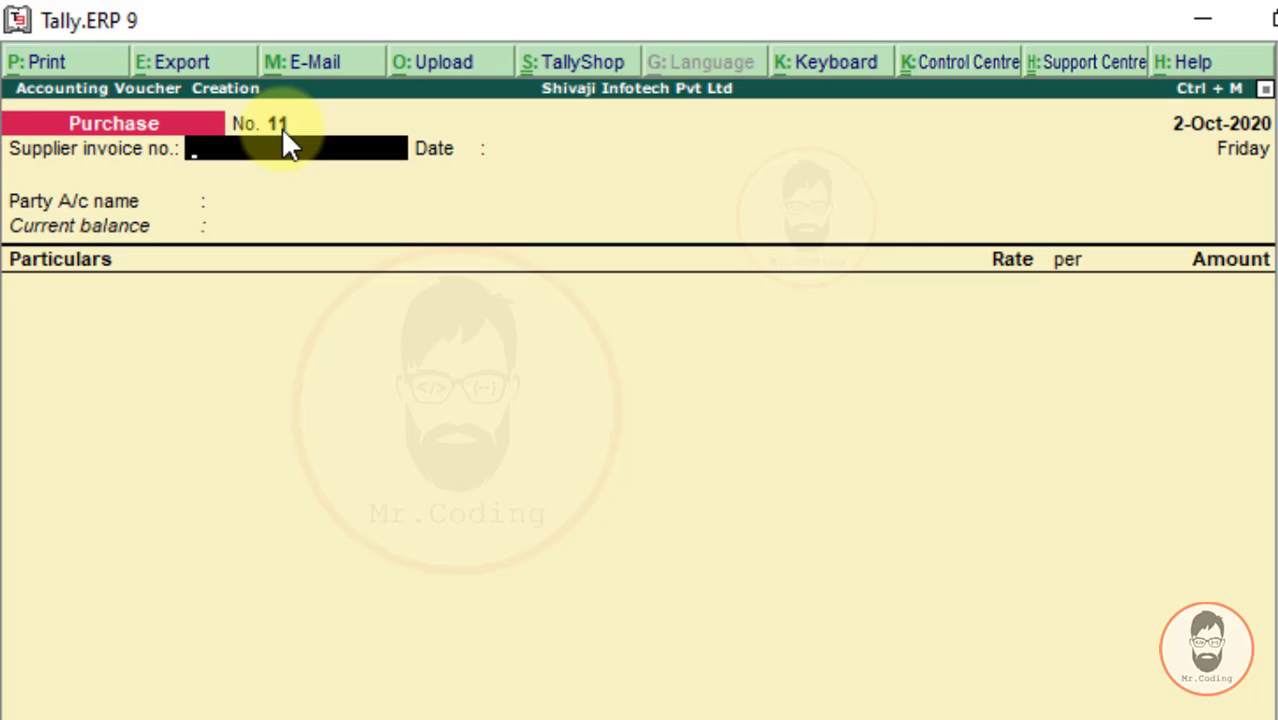
- Leave the supplier invoice number blank and set the purchase voucher's supplier invoice date to 2-10-2020
{"action": "key", "text": "Return"}
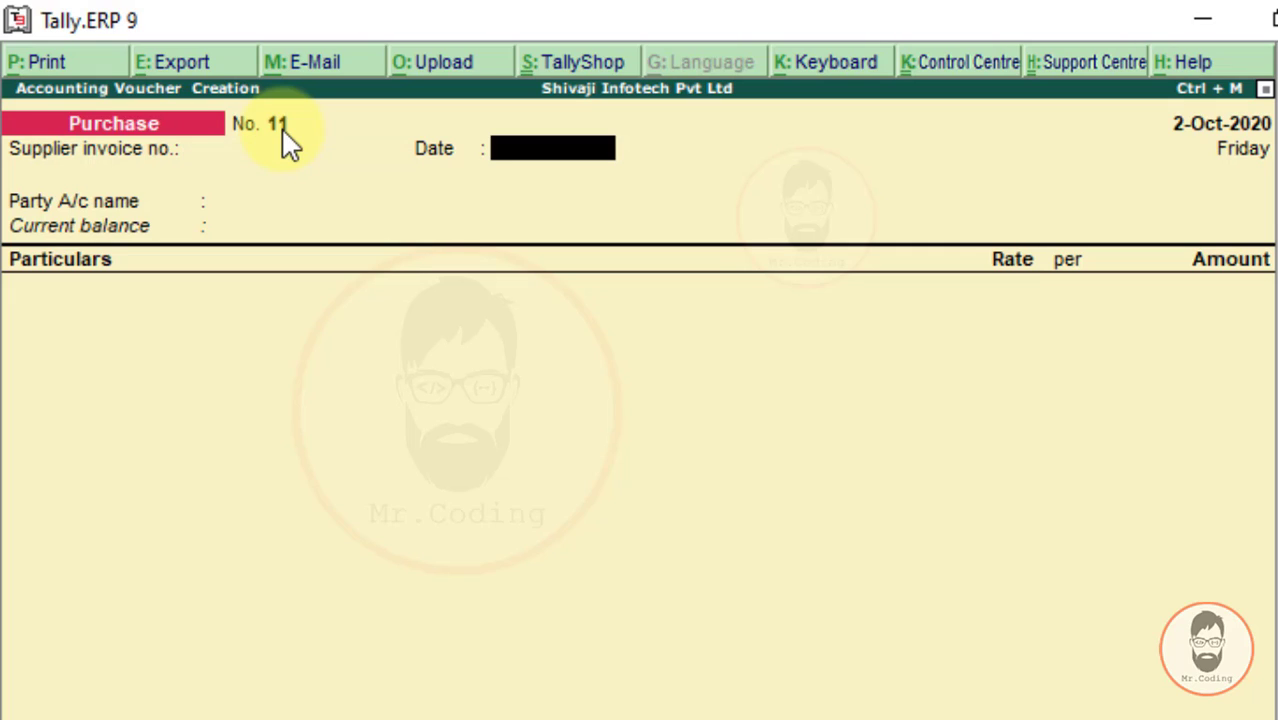
{"action": "type", "text": "2-10-2020"}
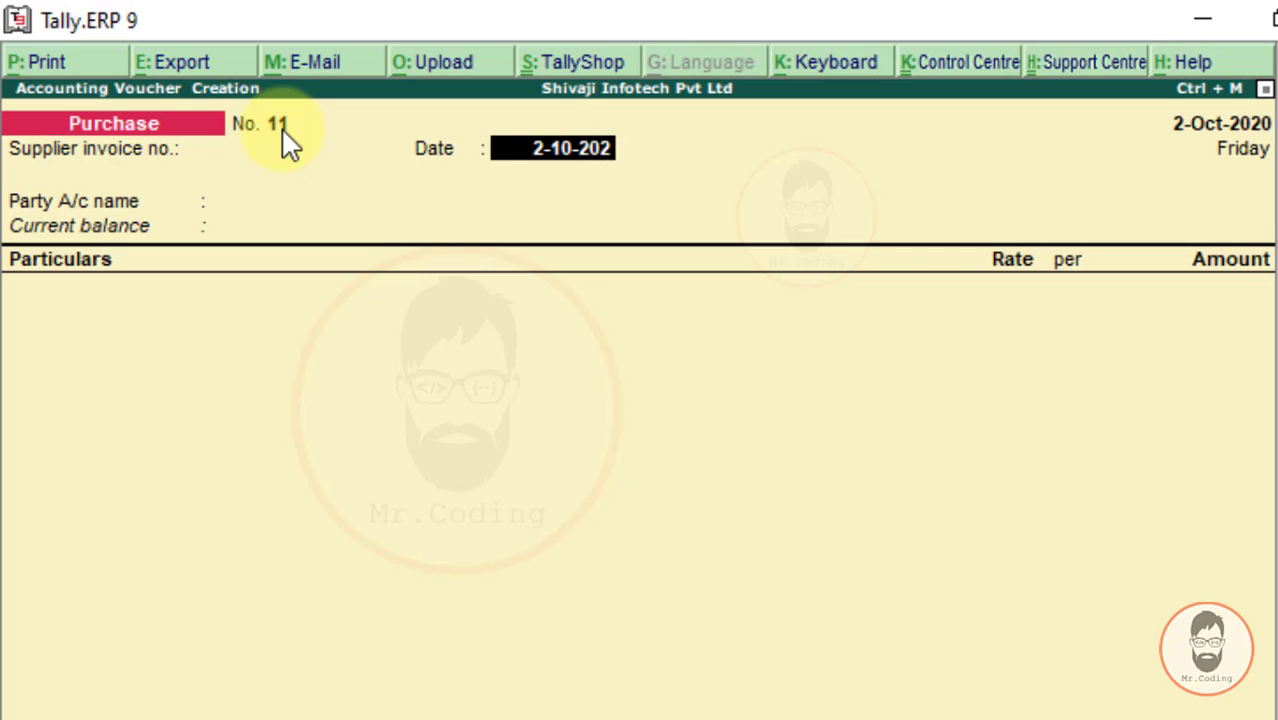
{"action": "key", "text": "Return"}
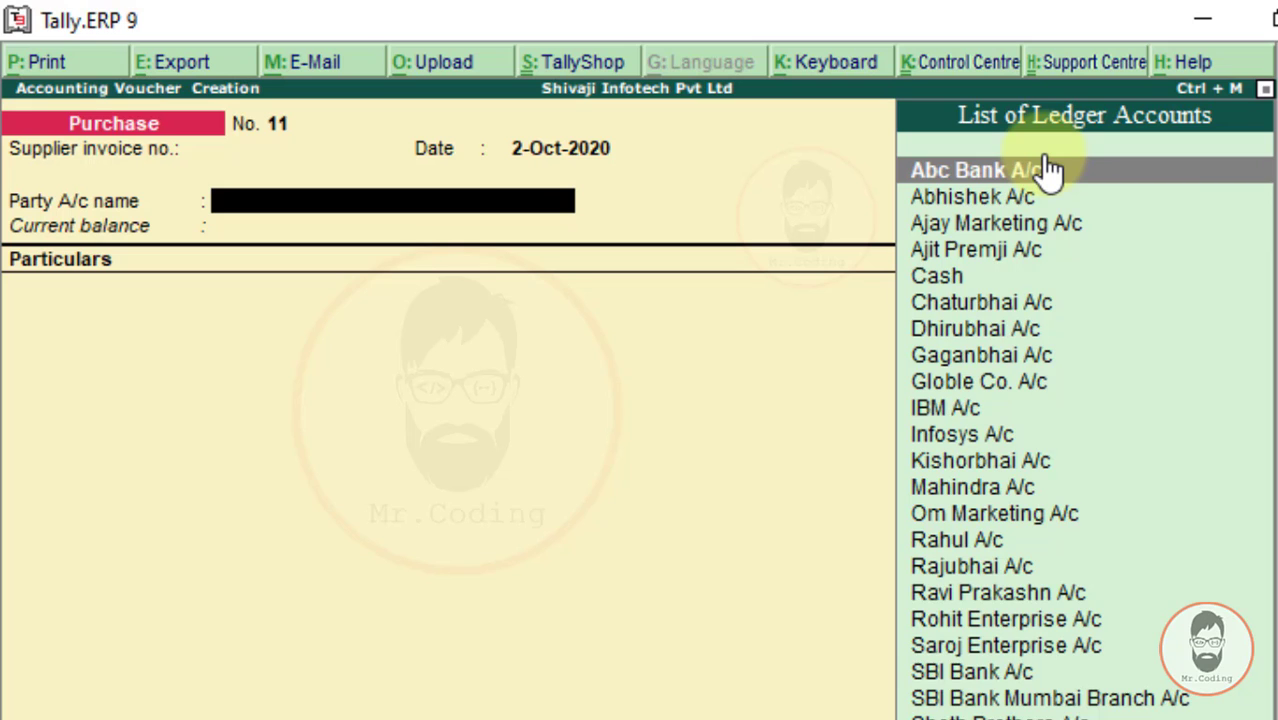
- Start a new ledger for the party account, naming it after the supplier with the suffix A/c and leaving the alias blank
{"action": "type", "text": "R"}
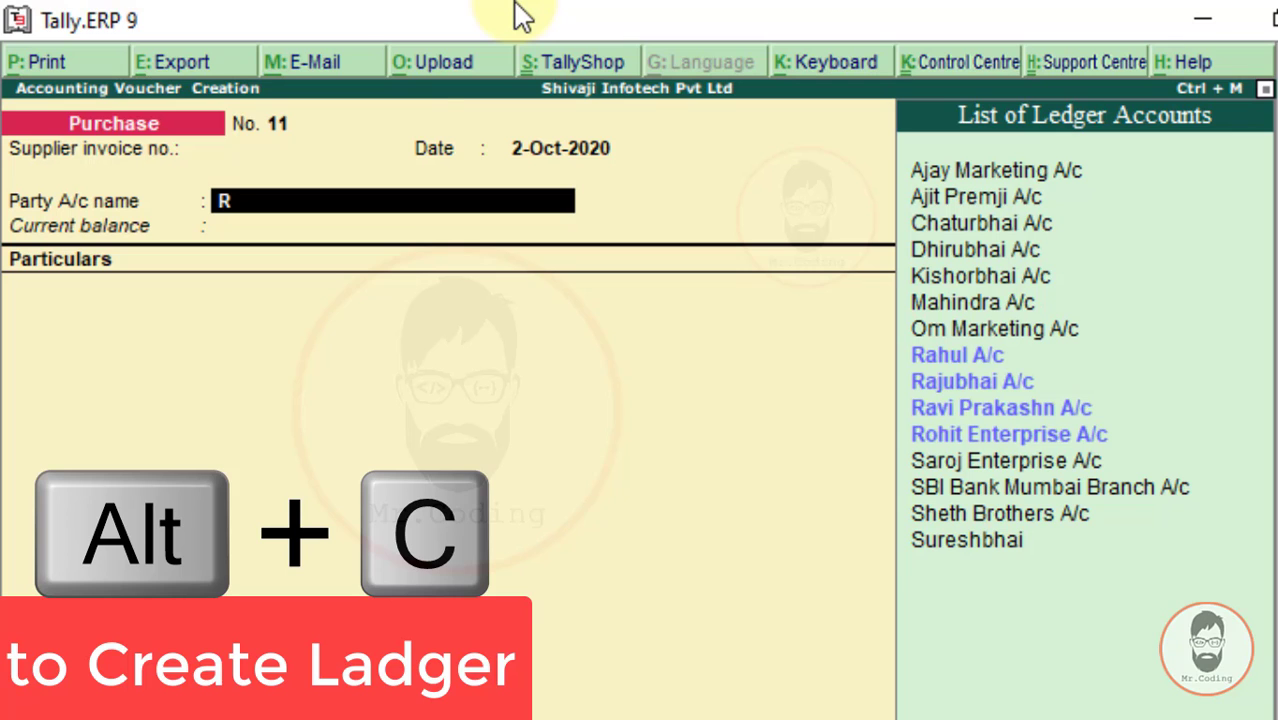
{"action": "key", "text": "alt+c"}
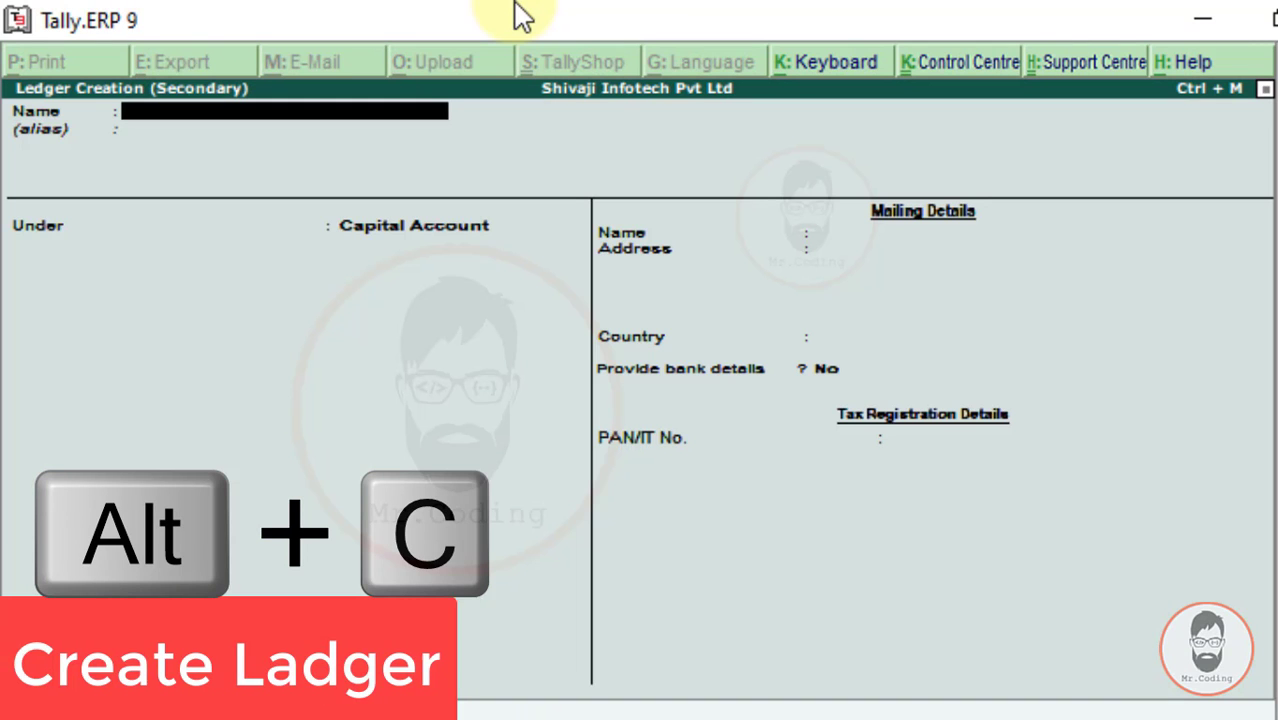
{"action": "type", "text": "Ratan A/c"}
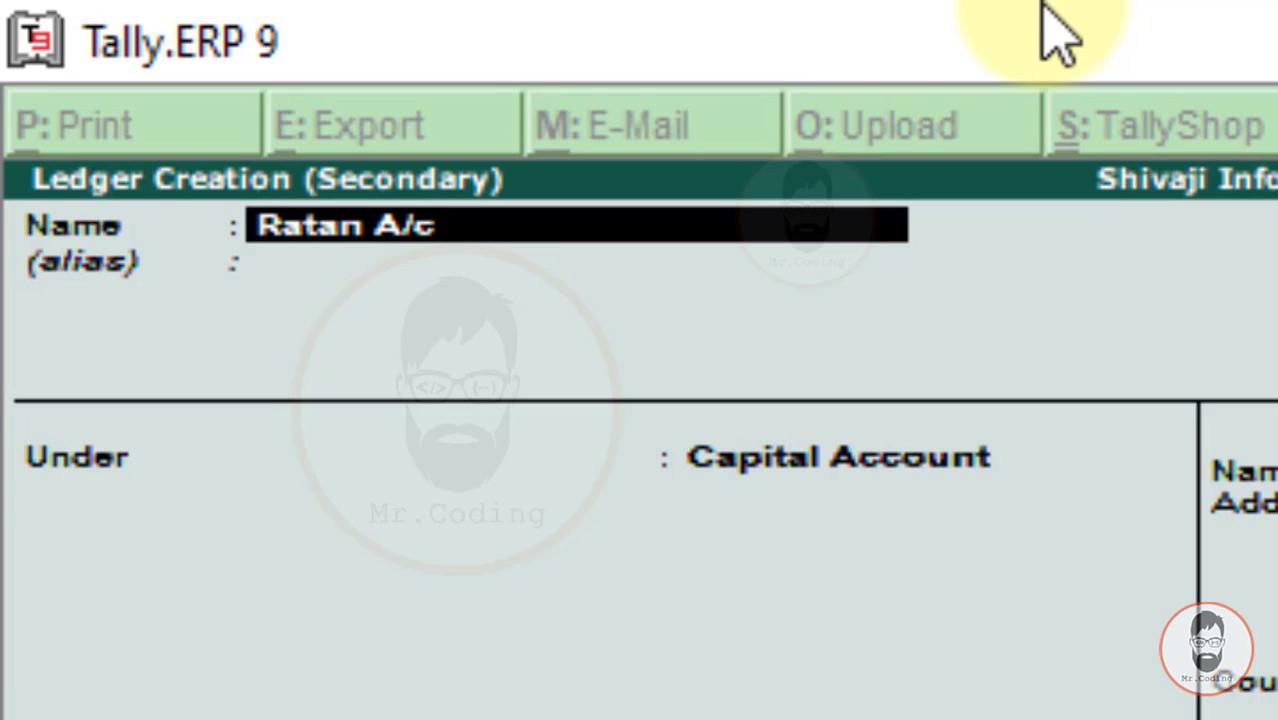
{"action": "key", "text": "Return"}
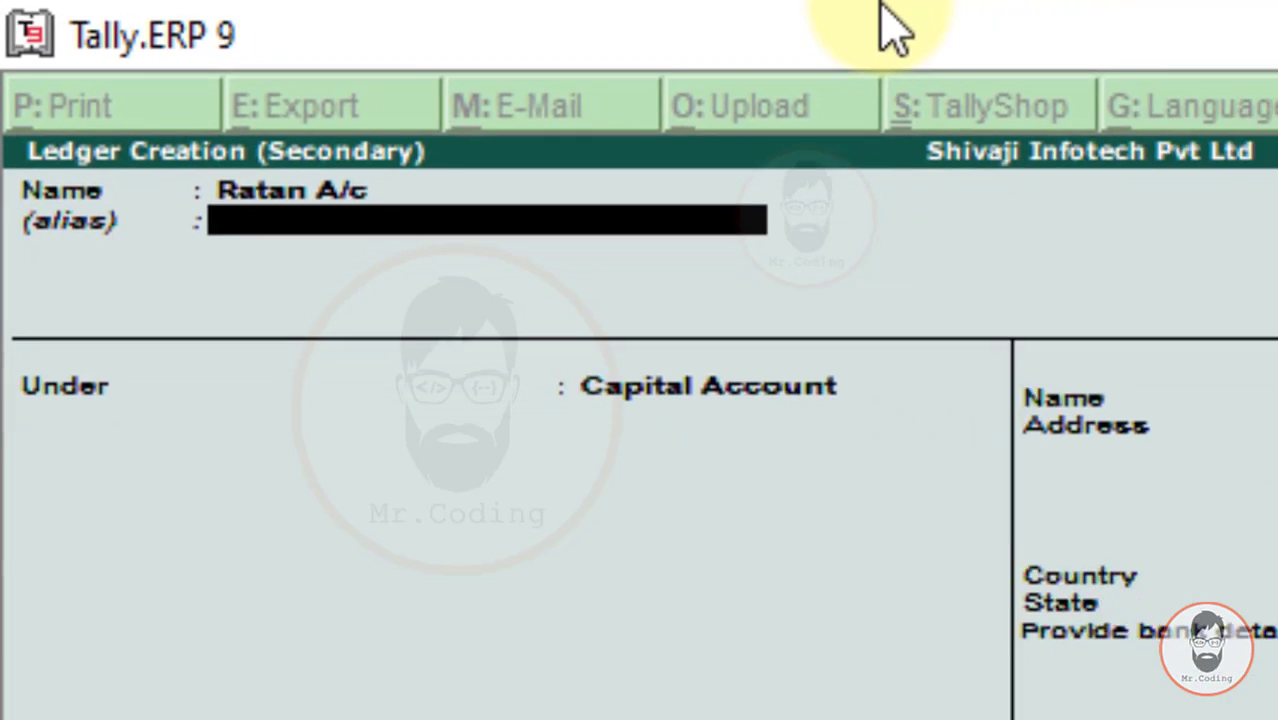
{"action": "key", "text": "Return"}
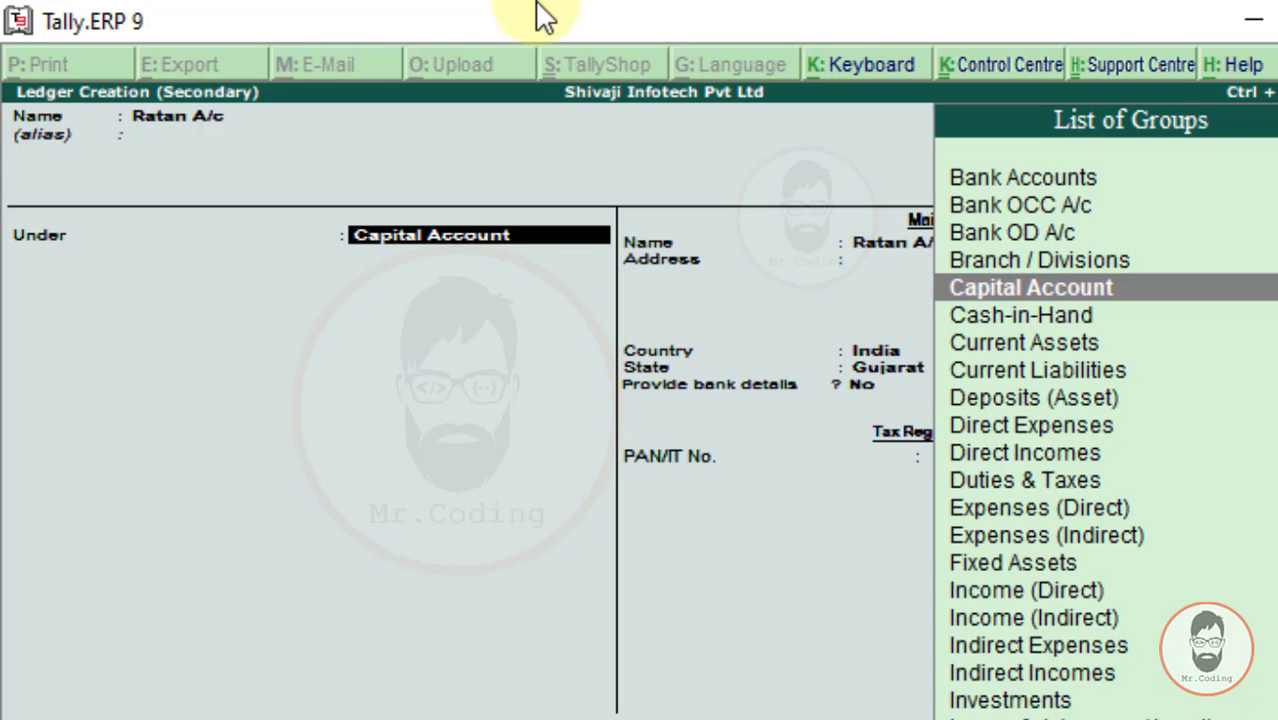
- Place the new ledger under Sundry Creditors, keep bill-by-bill balances at Yes with no default credit period, and save it
{"action": "key", "text": "BackSpace"}
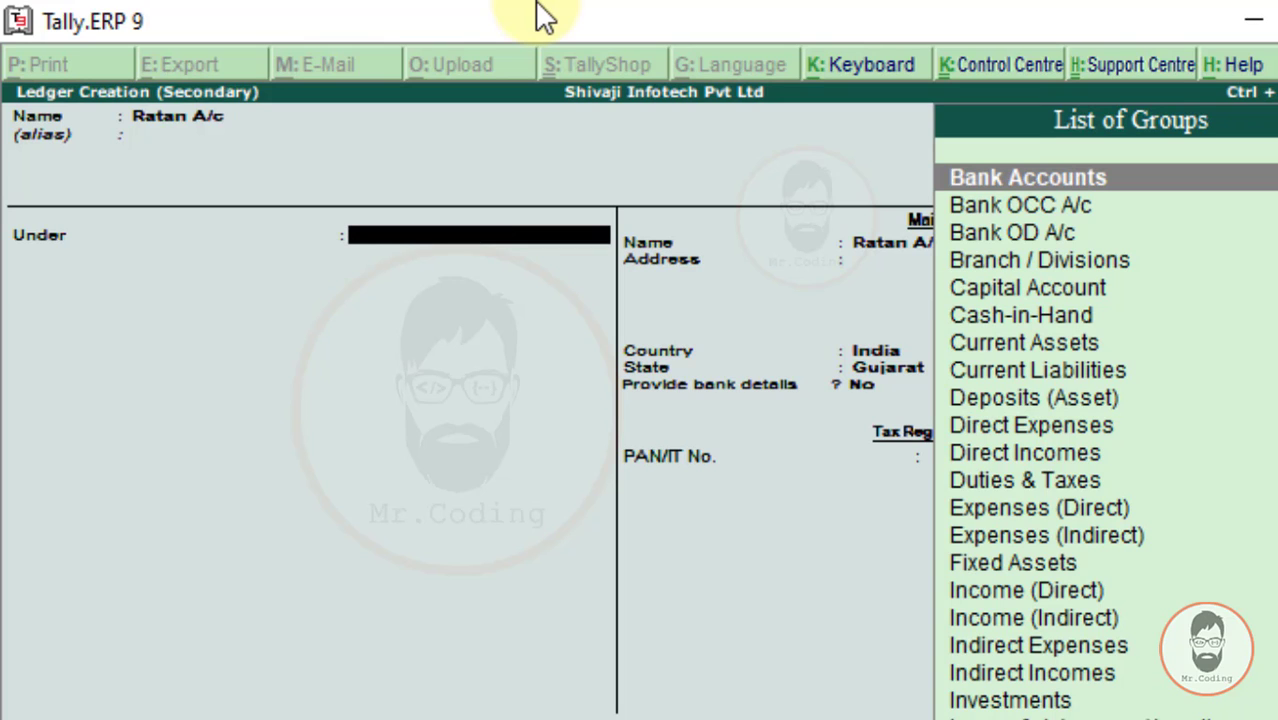
{"action": "type", "text": "s"}
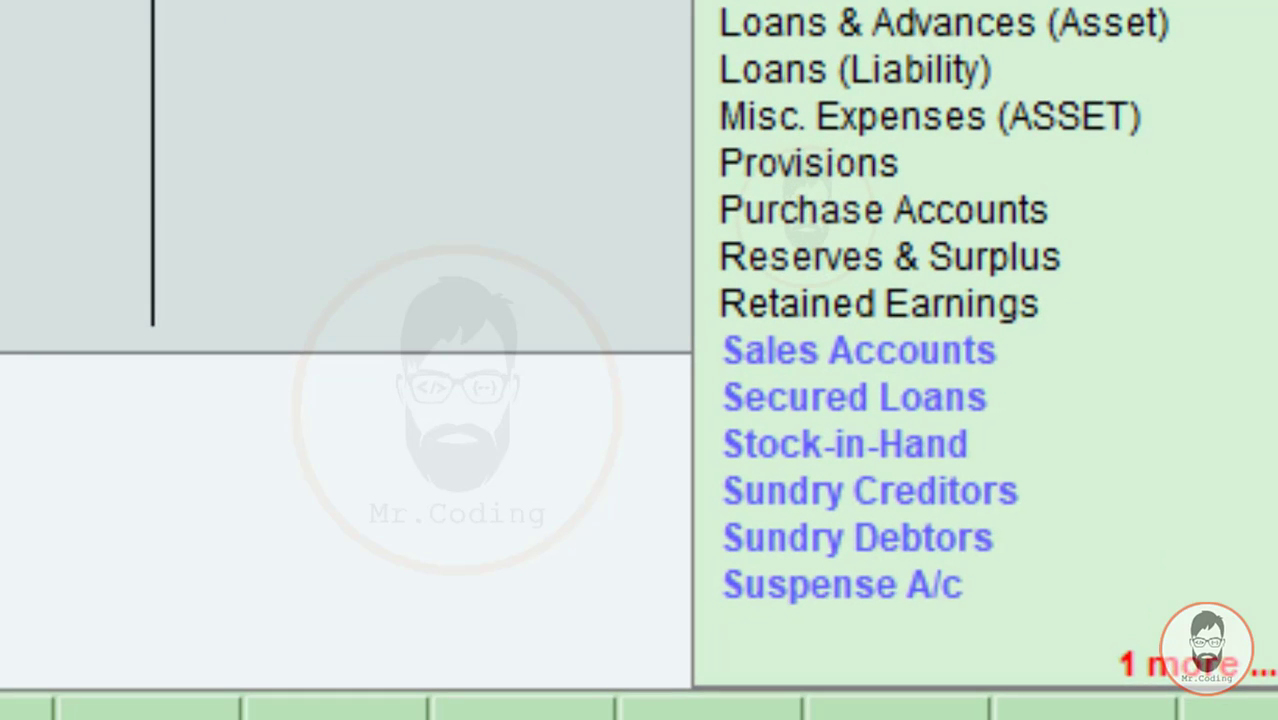
{"action": "key", "text": "Up"}
{"action": "key", "text": "Up"}
{"action": "key", "text": "Up"}
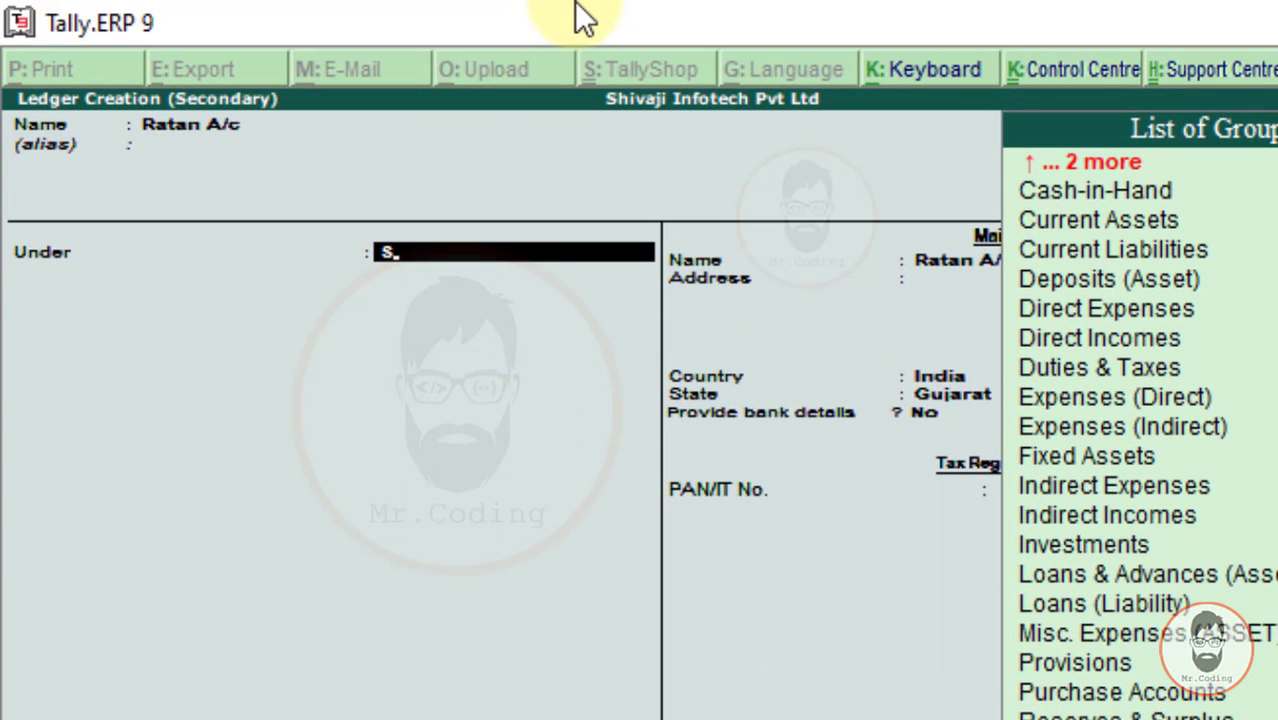
{"action": "key", "text": "Return"}
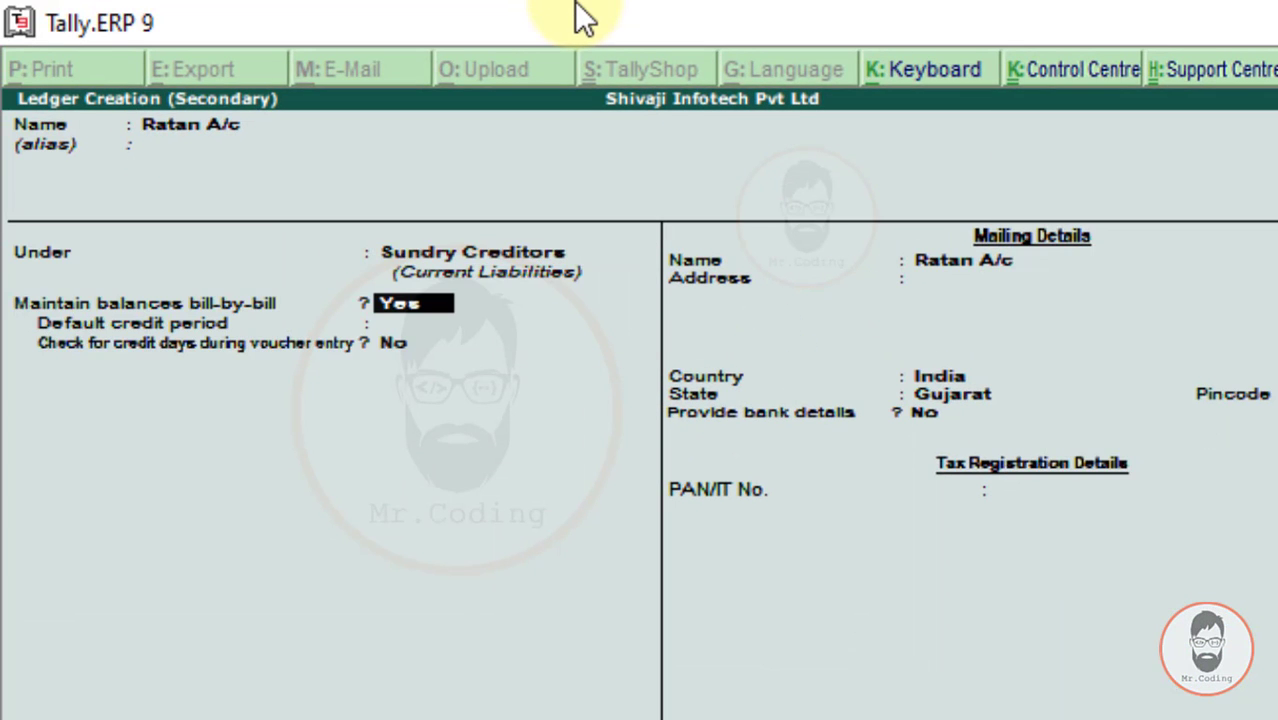
{"action": "key", "text": "Return"}
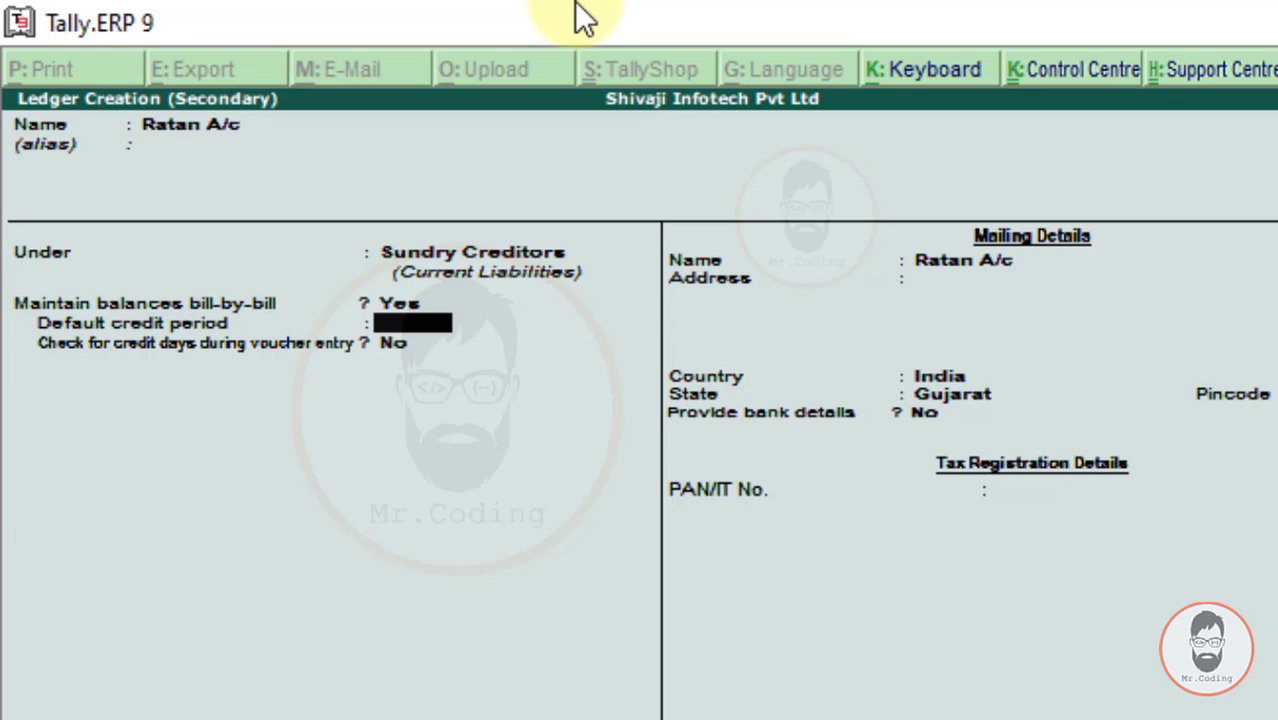
{"action": "key", "text": "Return"}
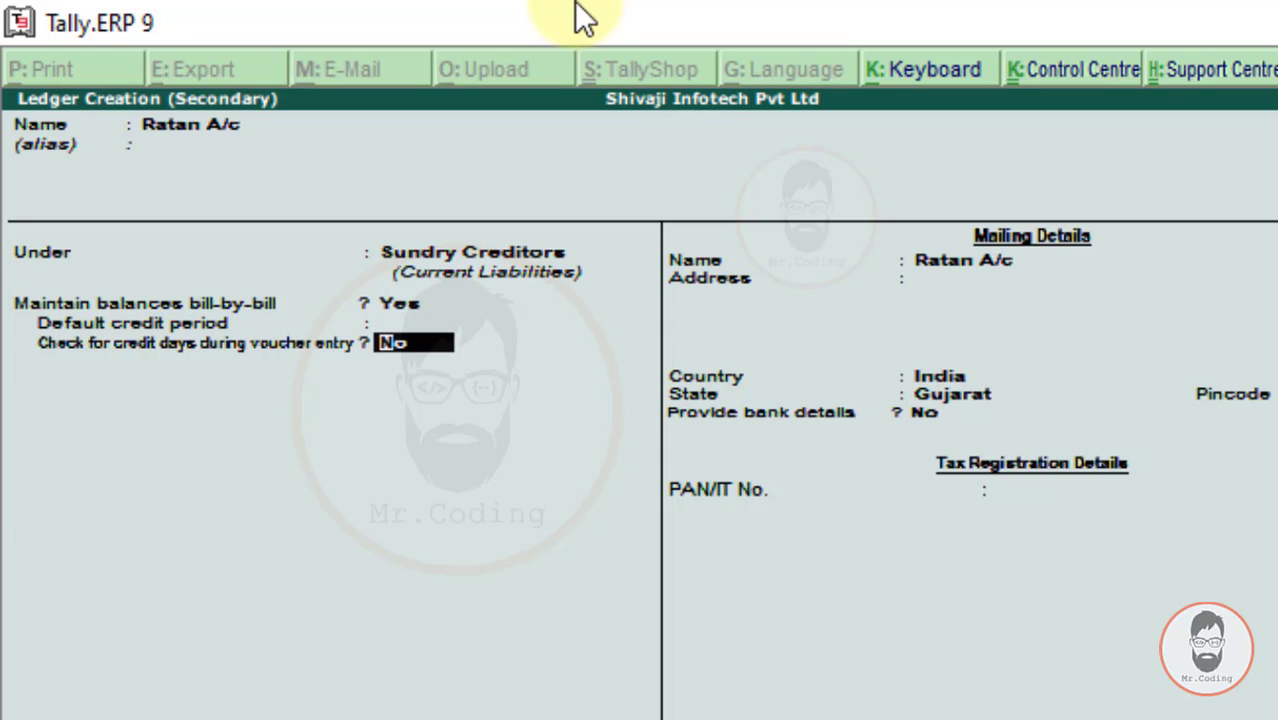
{"action": "key", "text": "ctrl+a"}
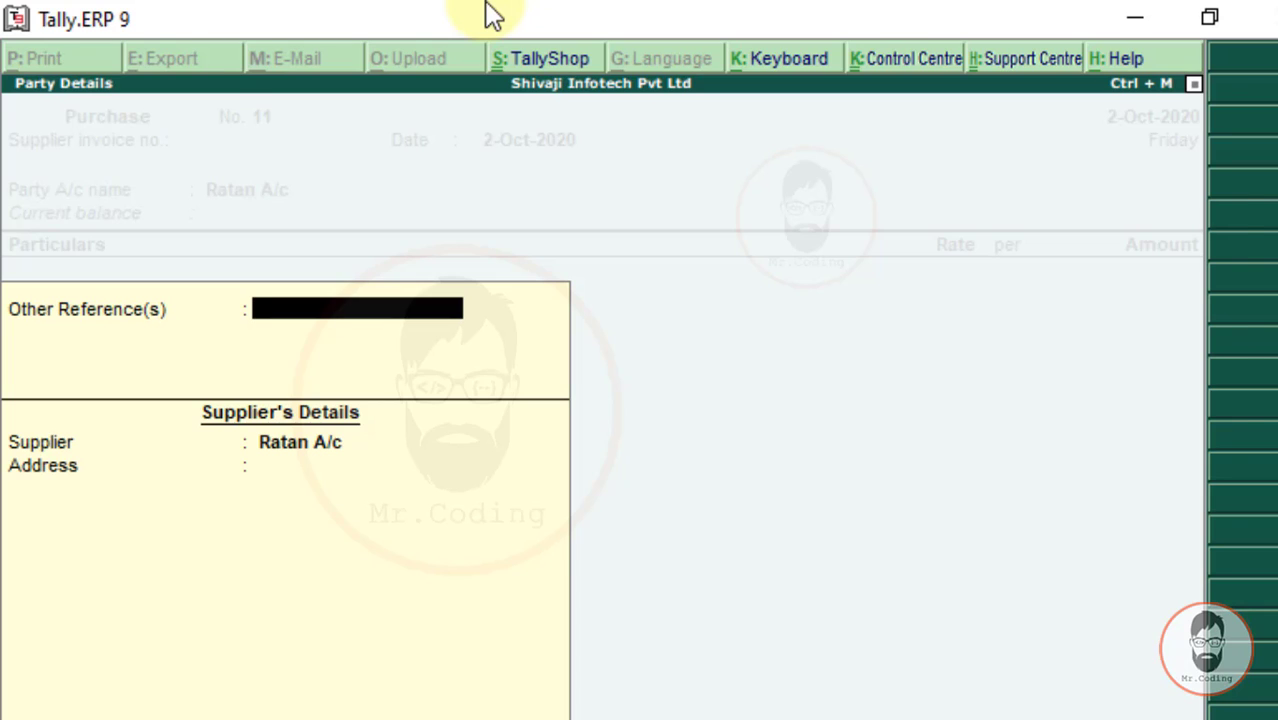
- Leave other references blank, enter Purchase A/c with an amount of 500, and save the purchase voucher without narration
{"action": "key", "text": "Return"}
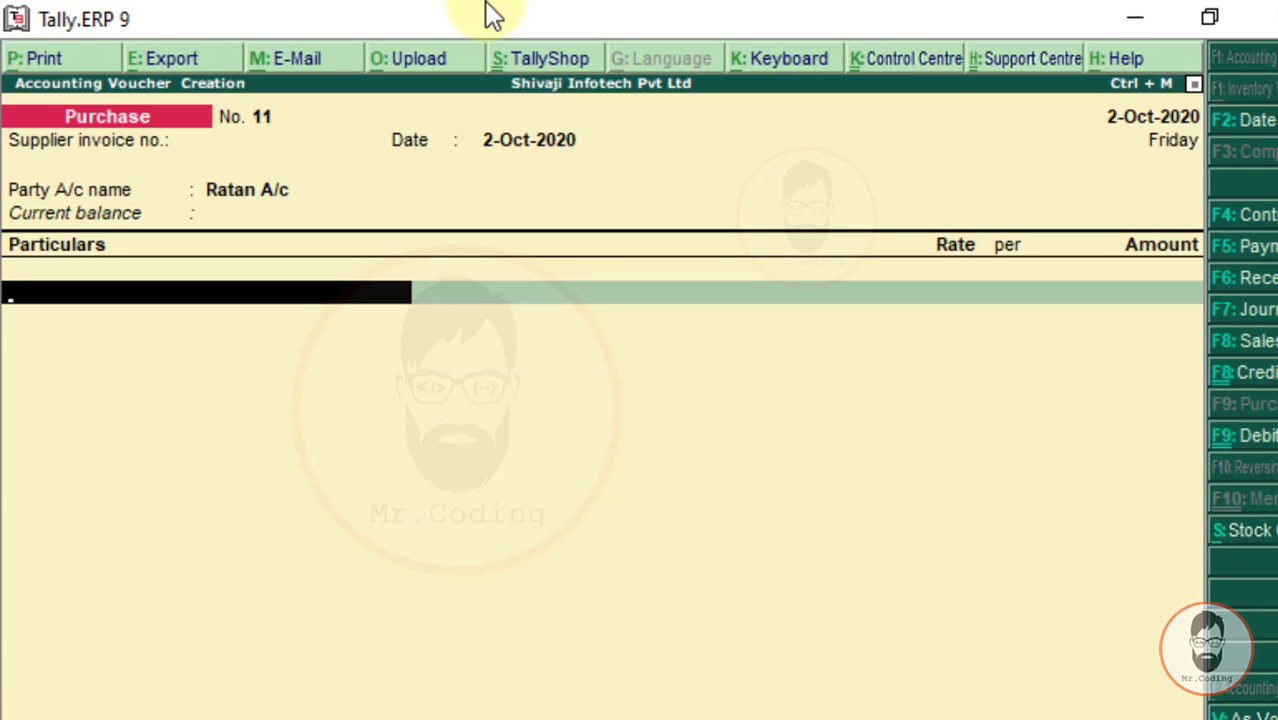
{"action": "type", "text": "Pu"}
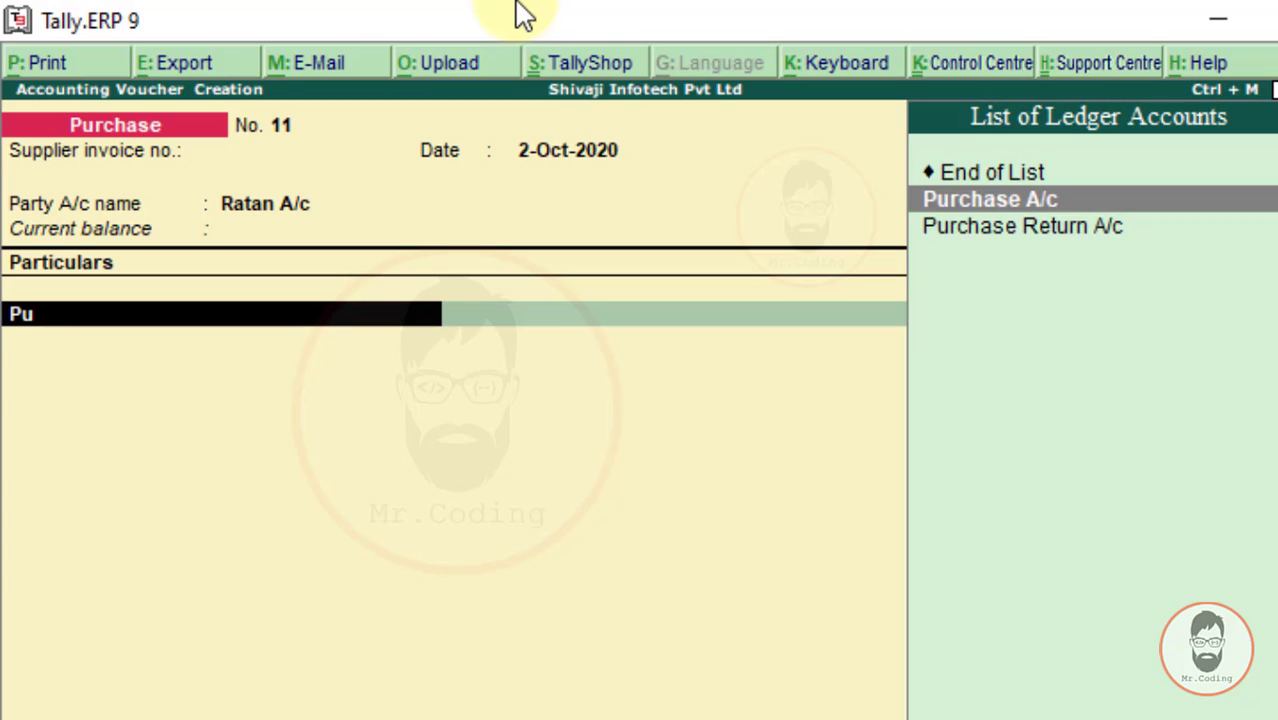
{"action": "key", "text": "Return"}
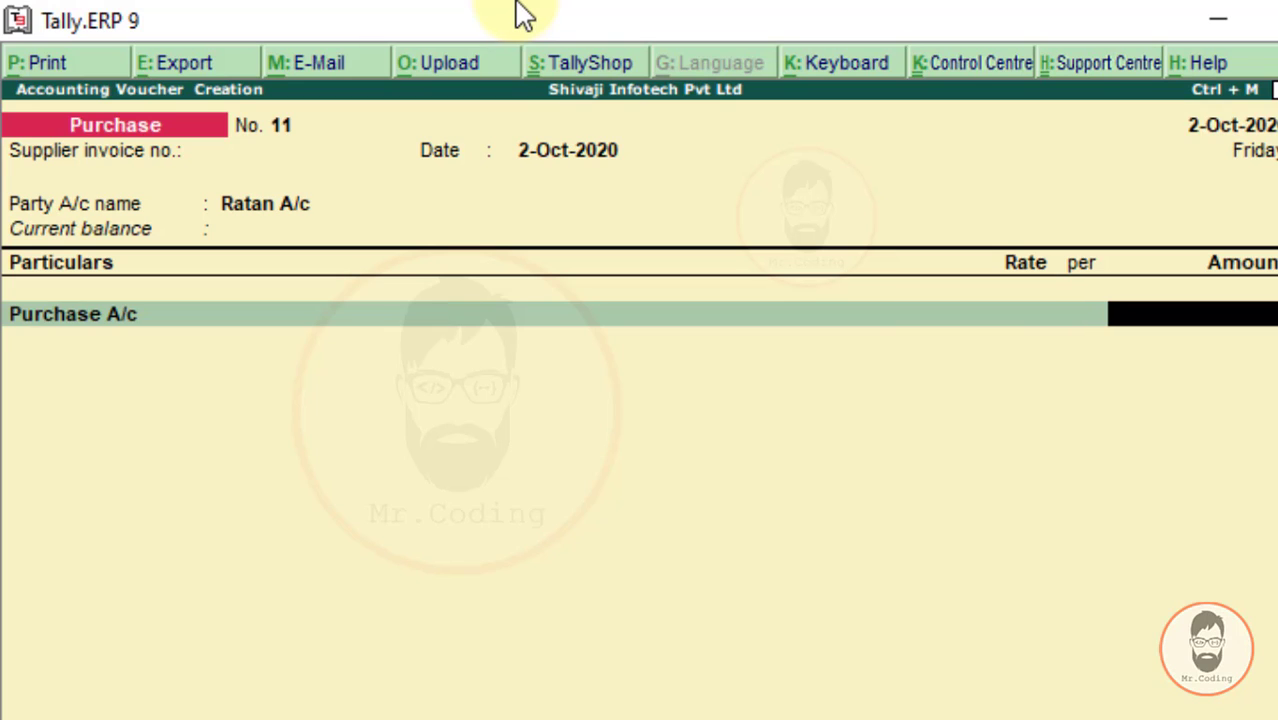
{"action": "type", "text": "500"}
{"action": "key", "text": "Return"}
{"action": "key", "text": "Return"}
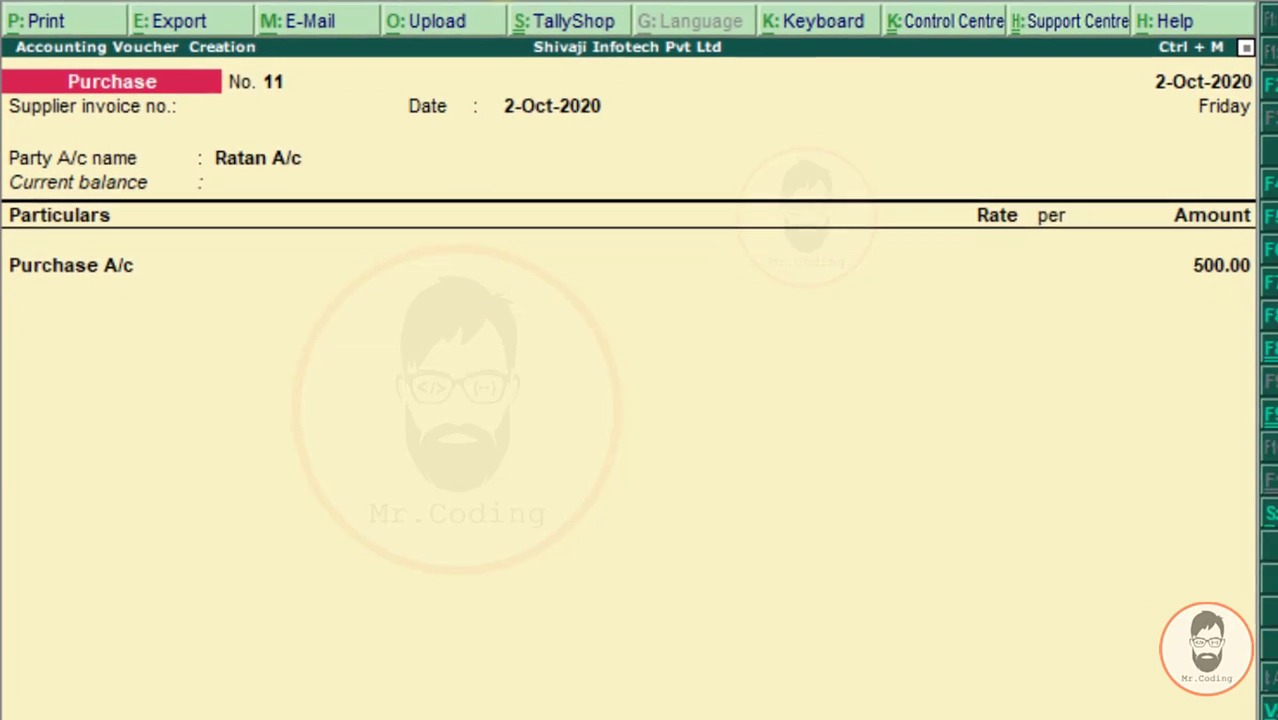
{"action": "key", "text": "Return"}
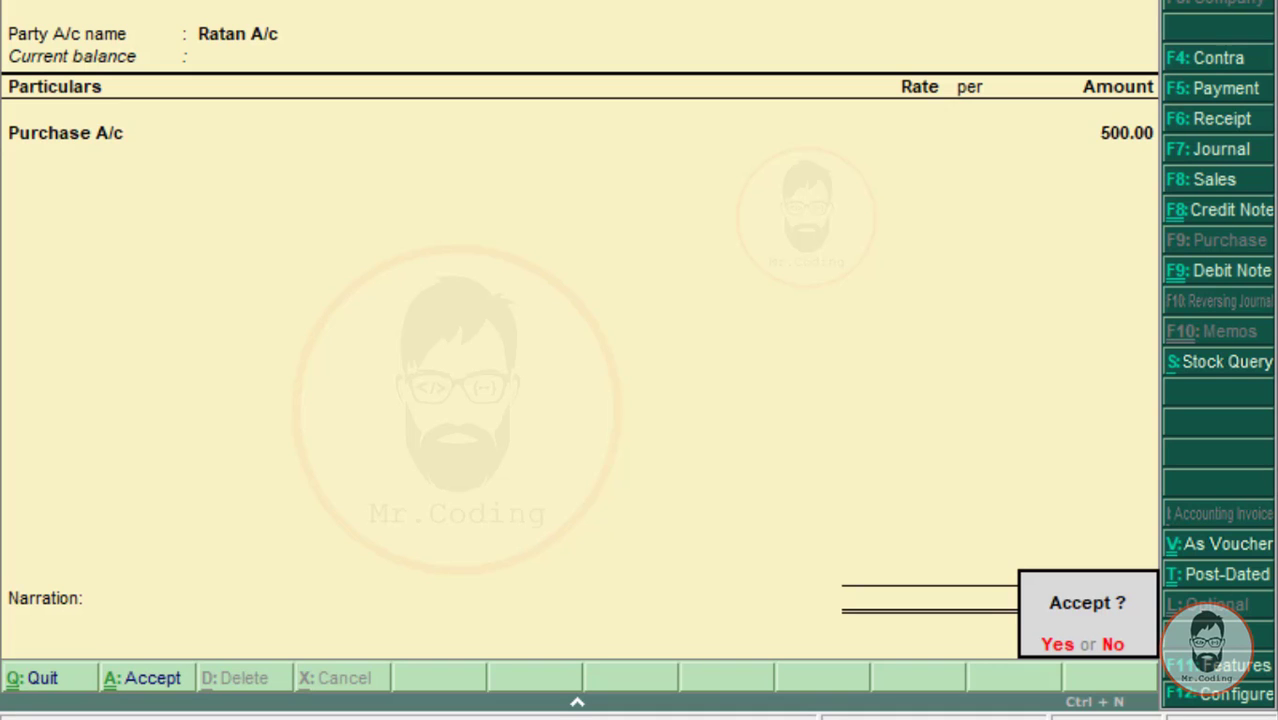
{"action": "key", "text": "y"}
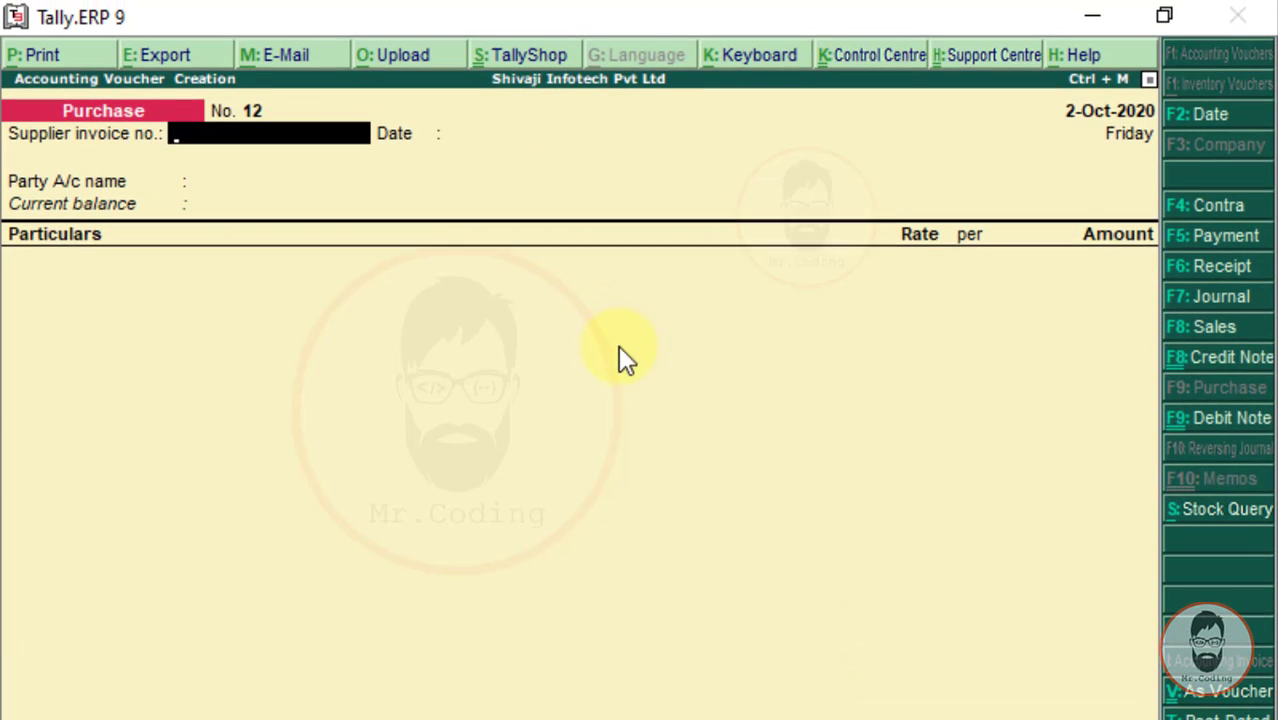
- Check transaction 4 in the Word document, and start a payment voucher dated 31-10-2020 in Tally.ERP 9
{"action": "left_click", "coordinate": [592, 710]}
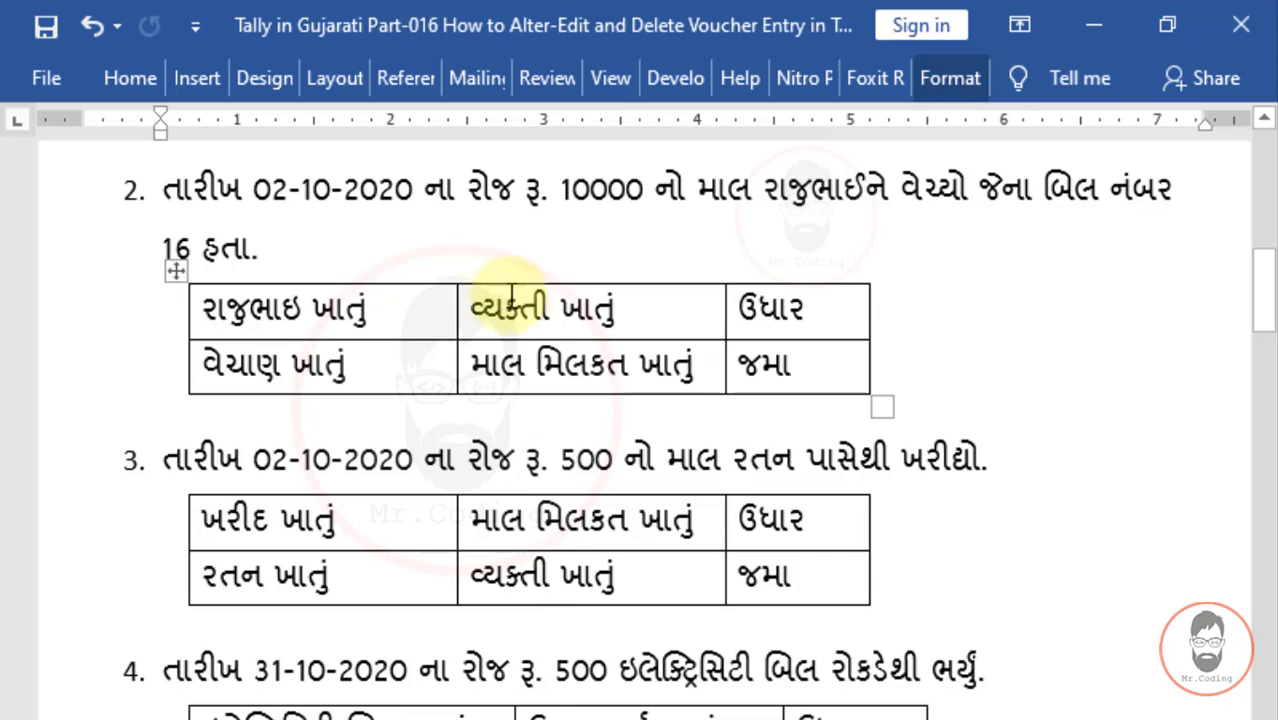
{"action": "scroll", "coordinate": [502, 268], "scroll_direction": "down", "scroll_amount": 3}
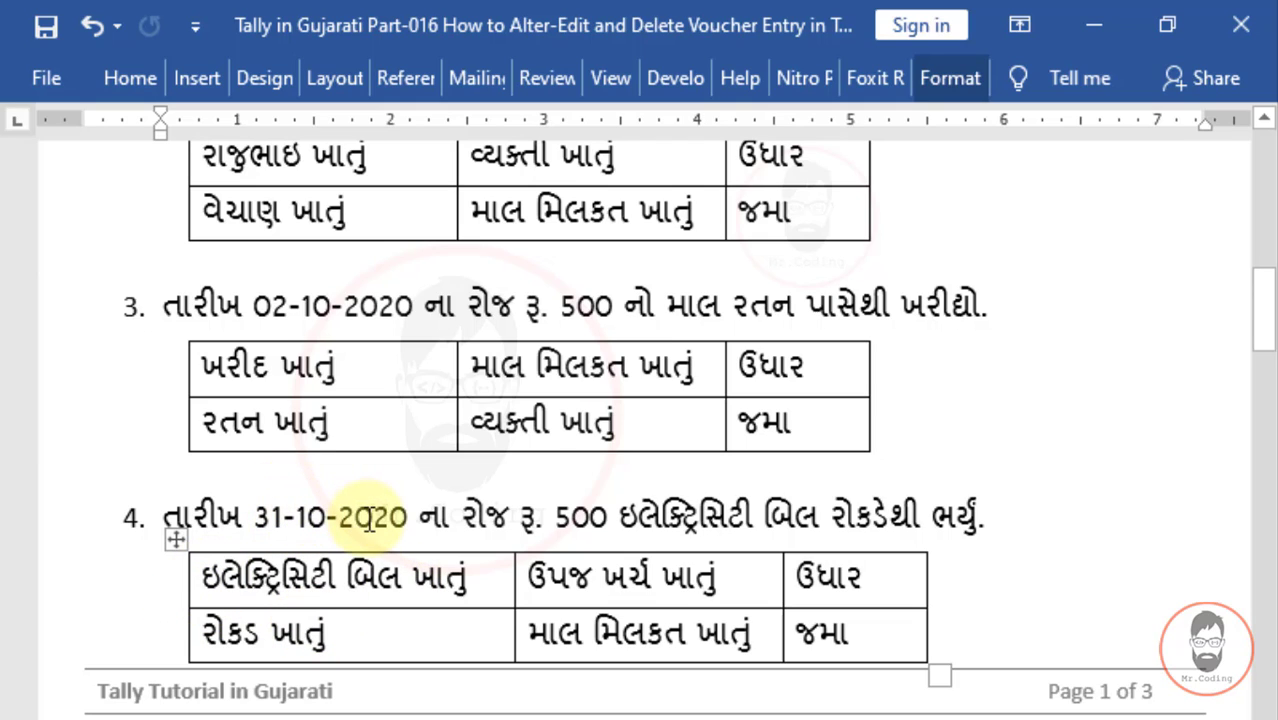
{"action": "left_click", "coordinate": [812, 708]}
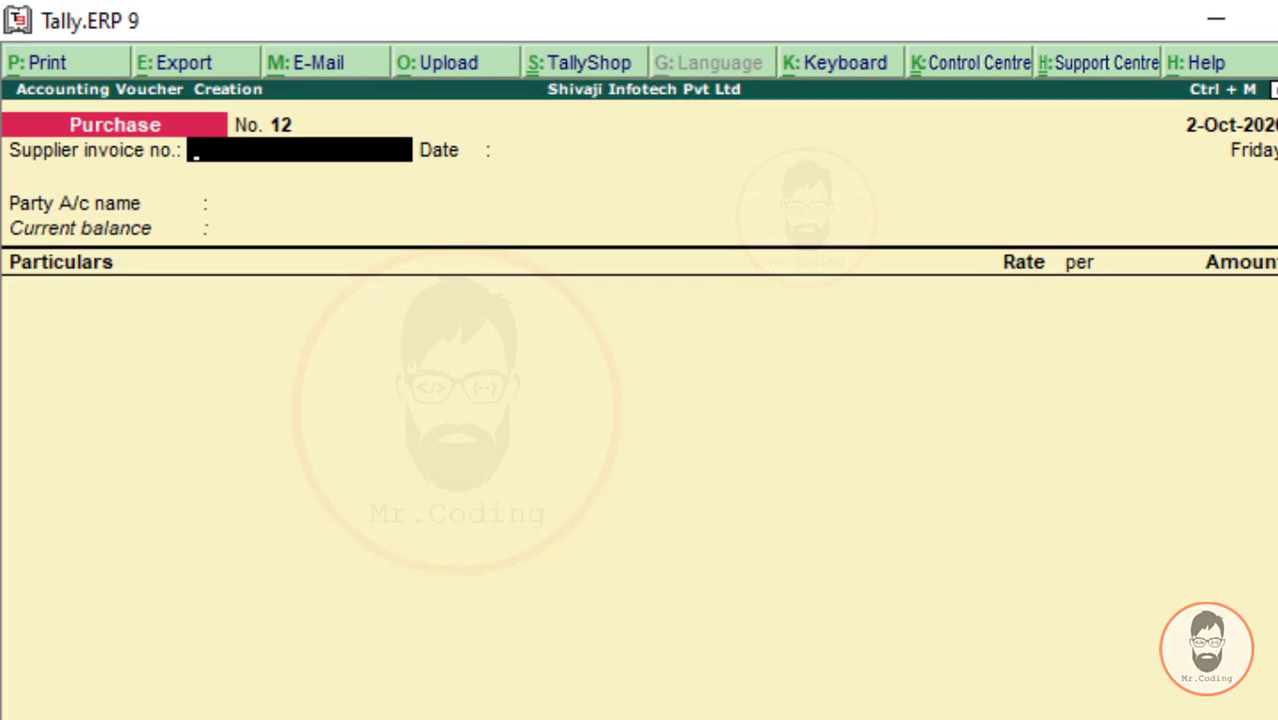
{"action": "key", "text": "F5"}
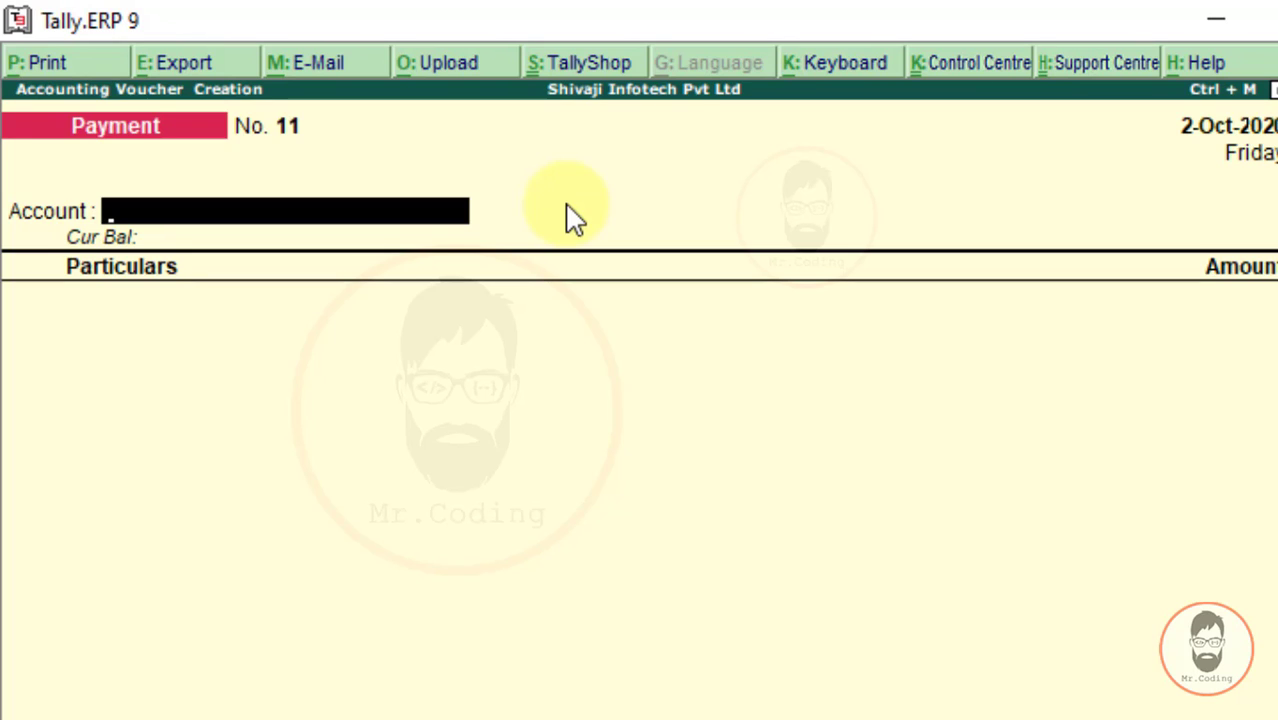
{"action": "key", "text": "F2"}
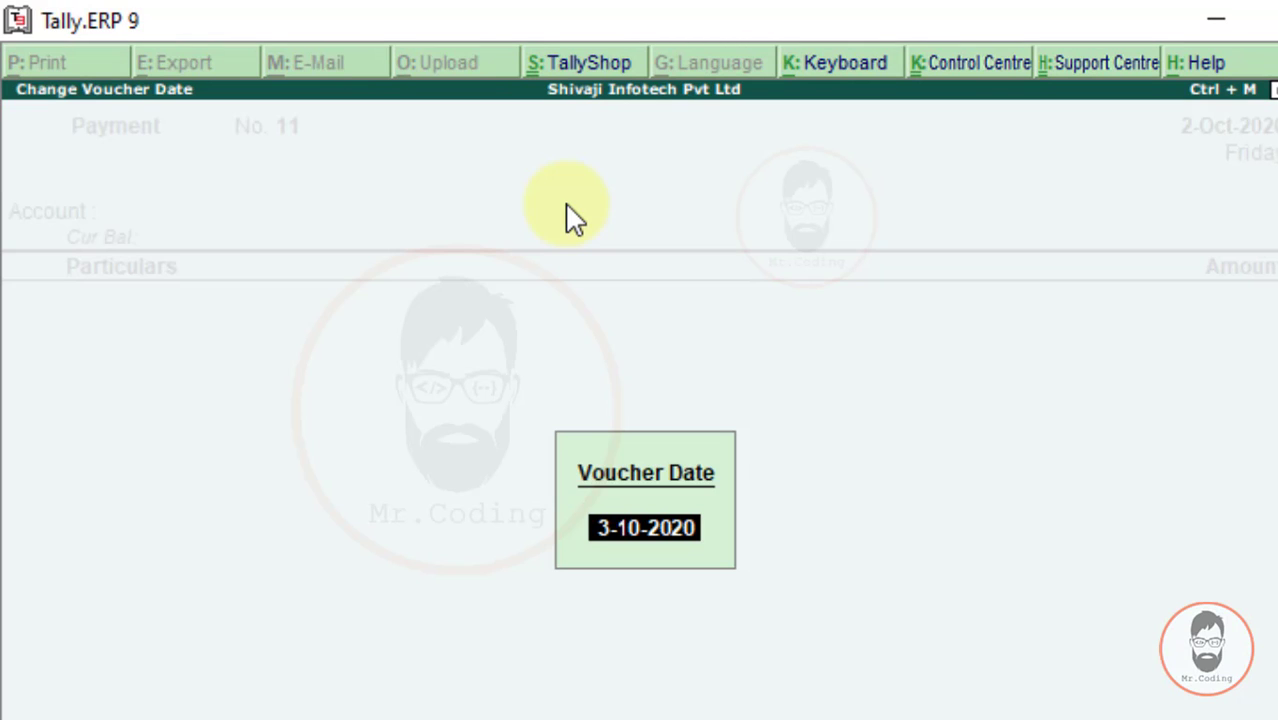
{"action": "type", "text": "31-1"}
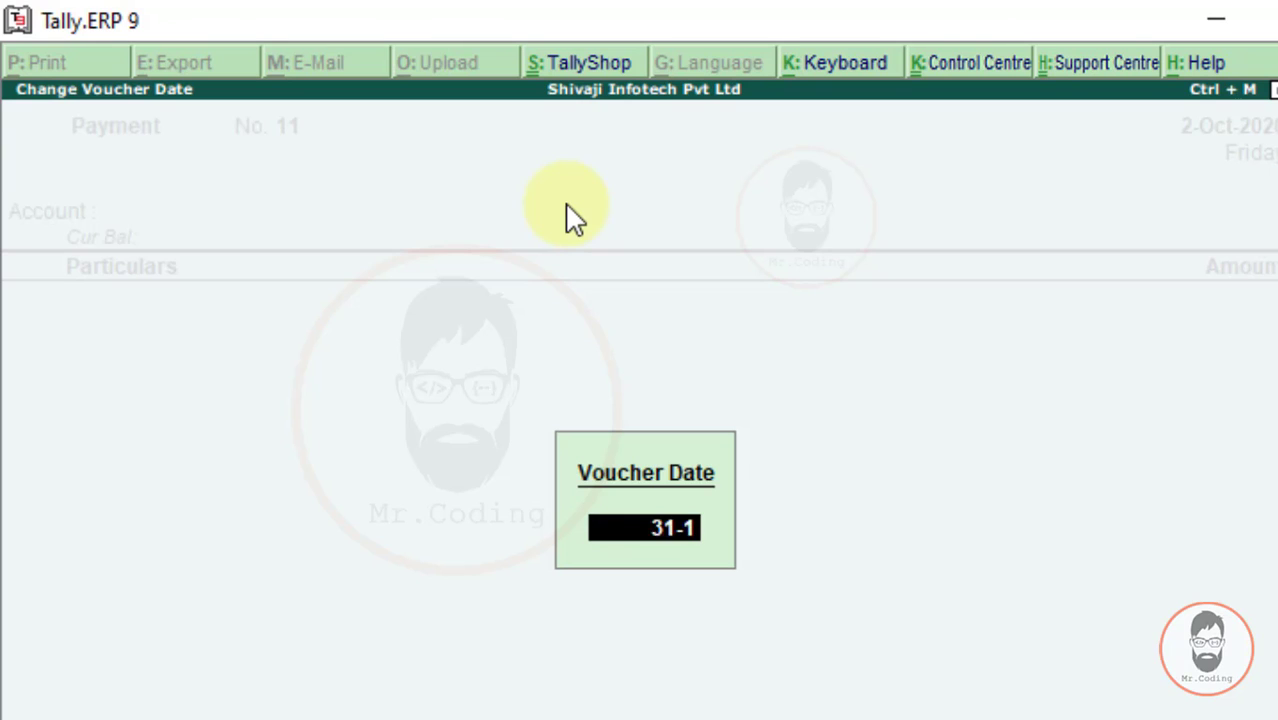
{"action": "type", "text": "0-2020"}
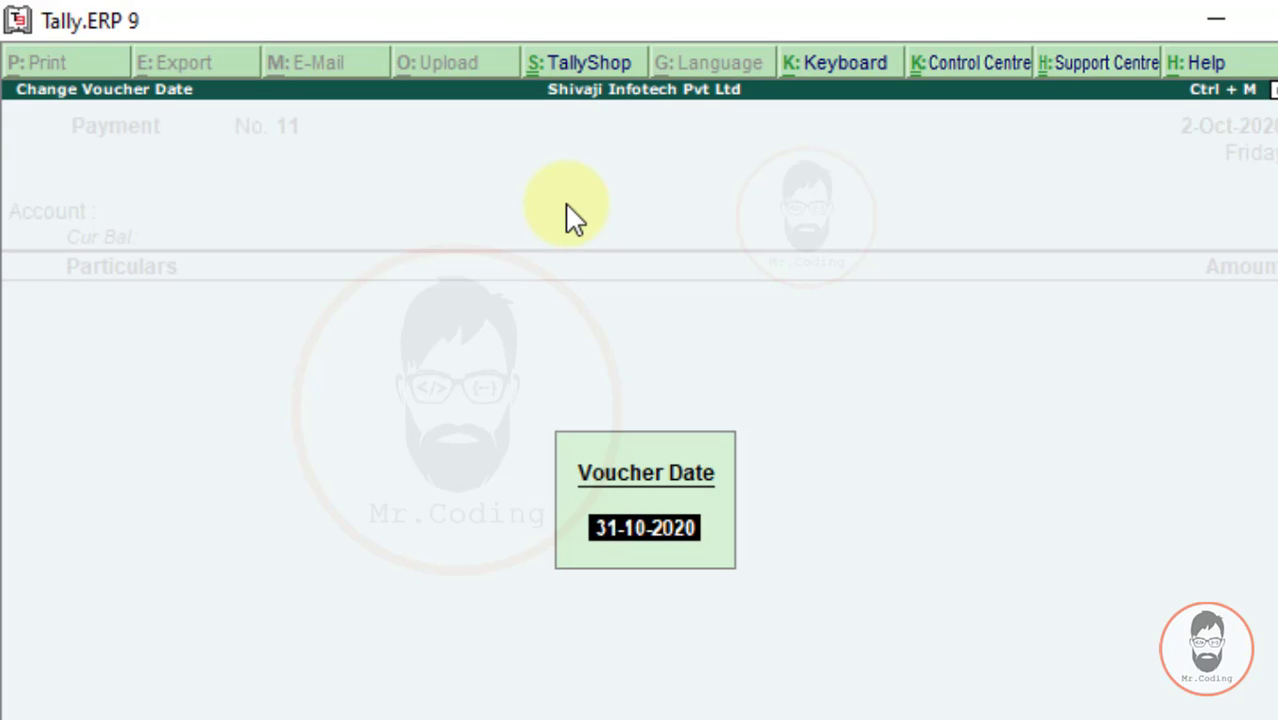
{"action": "key", "text": "Return"}
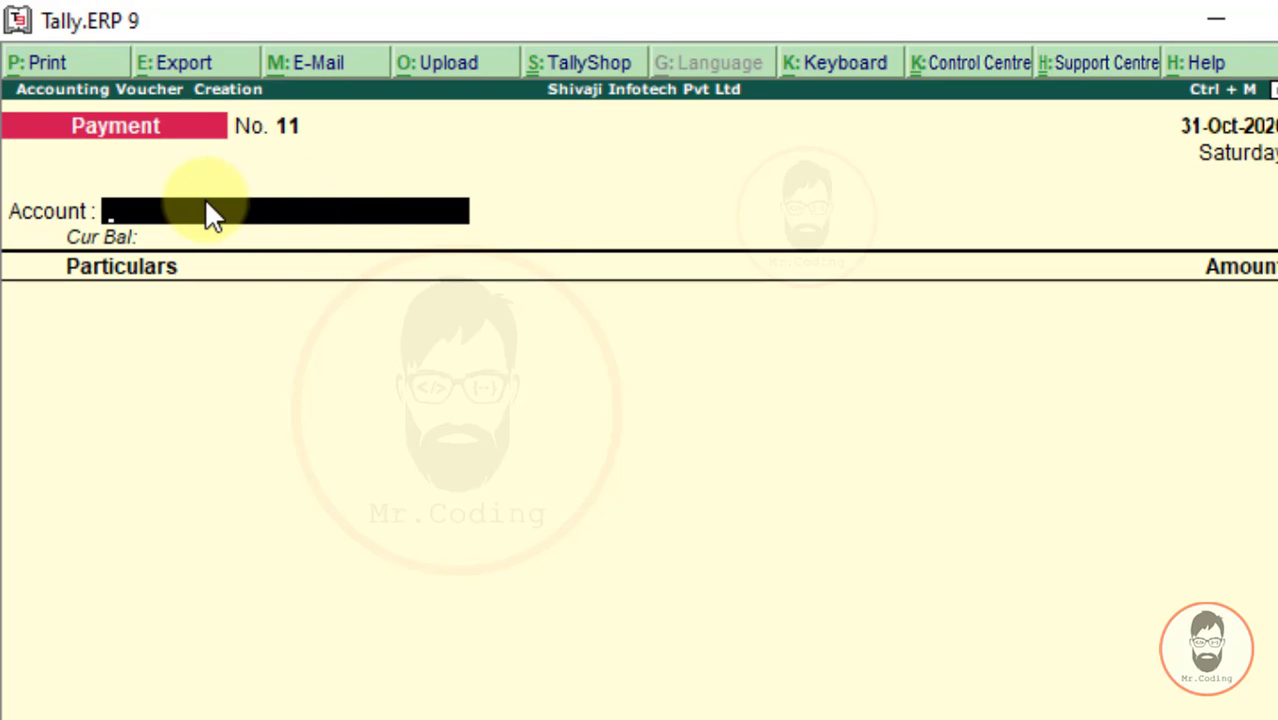
- Choose Cash as the payment account and Electricity Bill A/c as the particulars ledger
{"action": "type", "text": "C"}
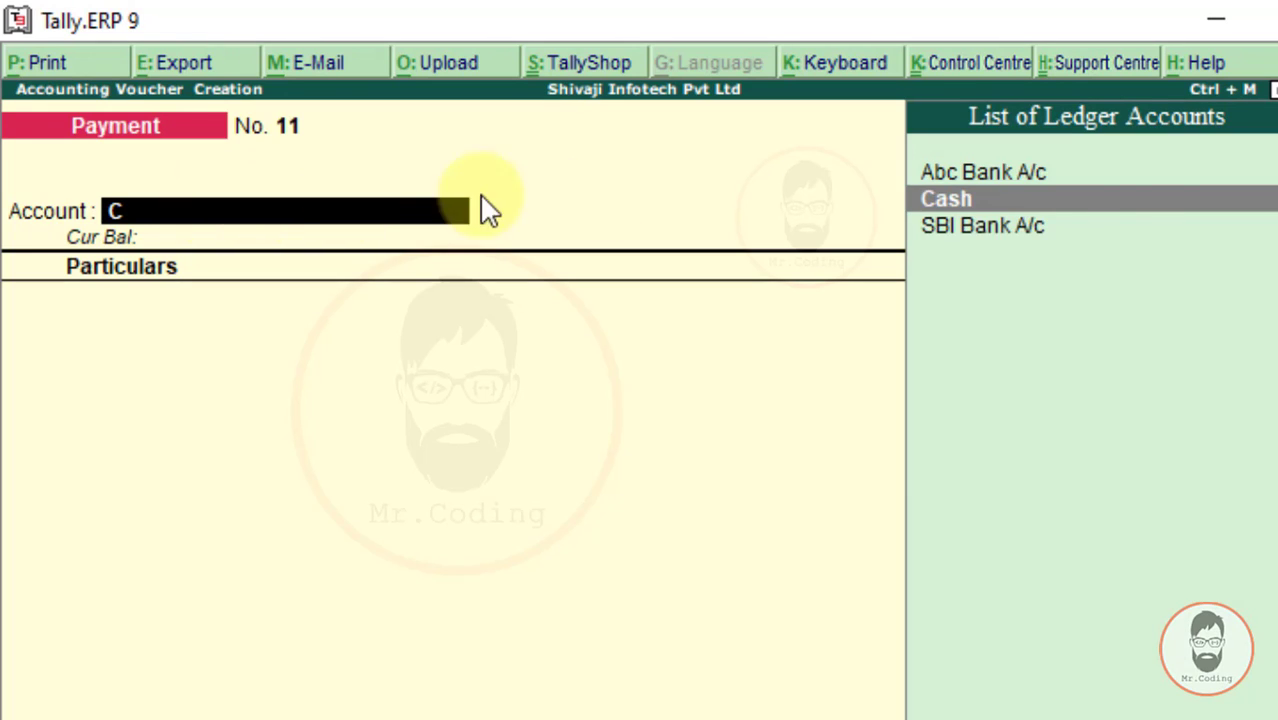
{"action": "left_click", "coordinate": [1116, 200]}
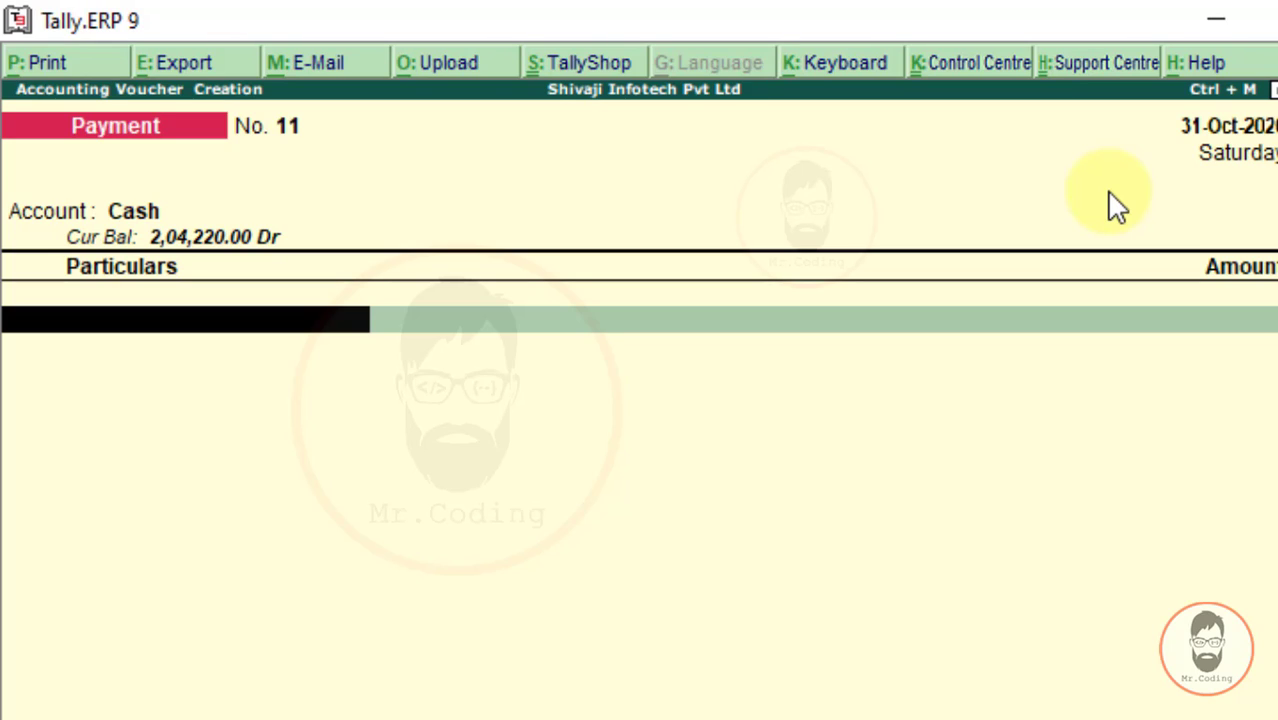
{"action": "type", "text": "E"}
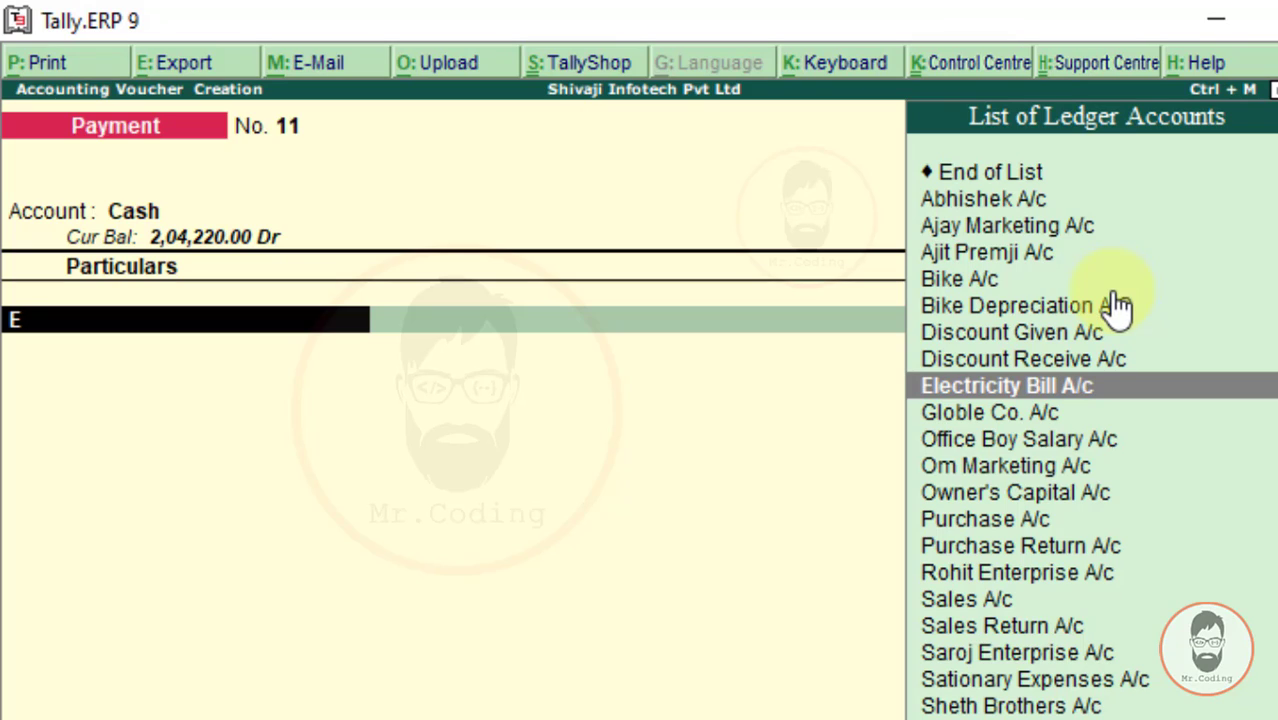
{"action": "key", "text": "Down"}
{"action": "key", "text": "Up"}
{"action": "key", "text": "Return"}
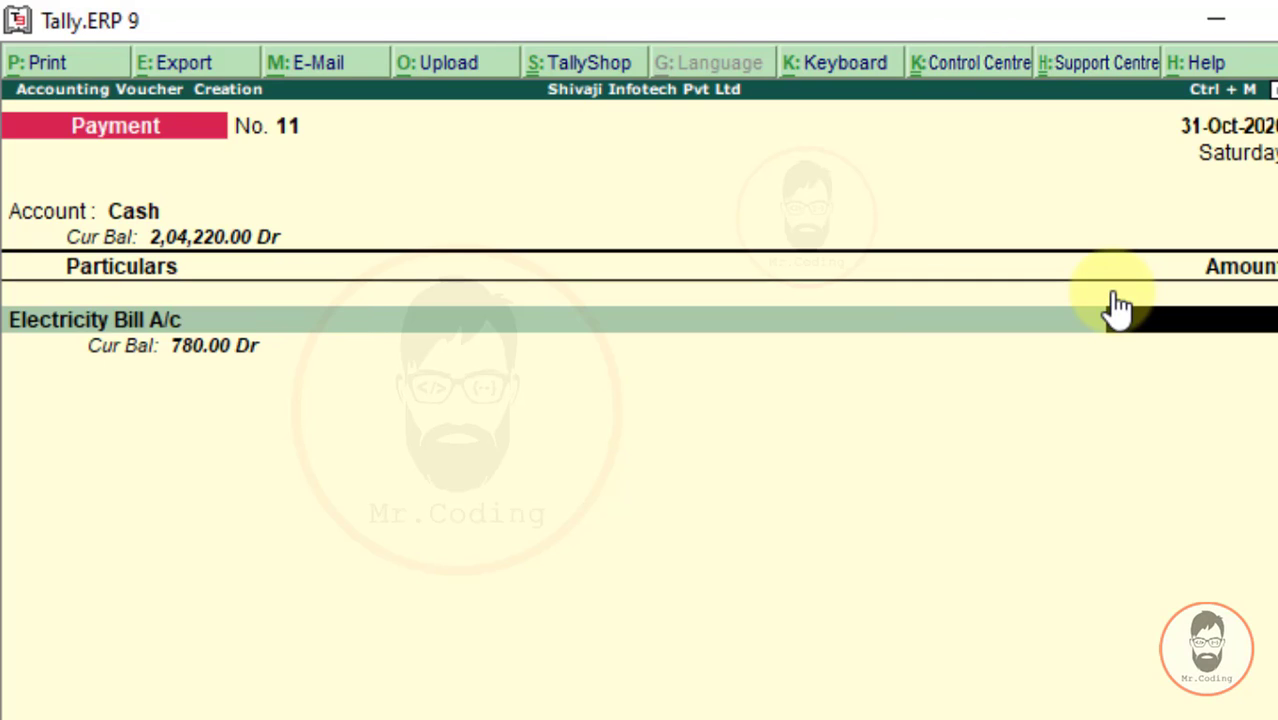
- Set the electricity bill amount to 500 and complete the payment voucher without narration
{"action": "type", "text": "500"}
{"action": "key", "text": "Return"}
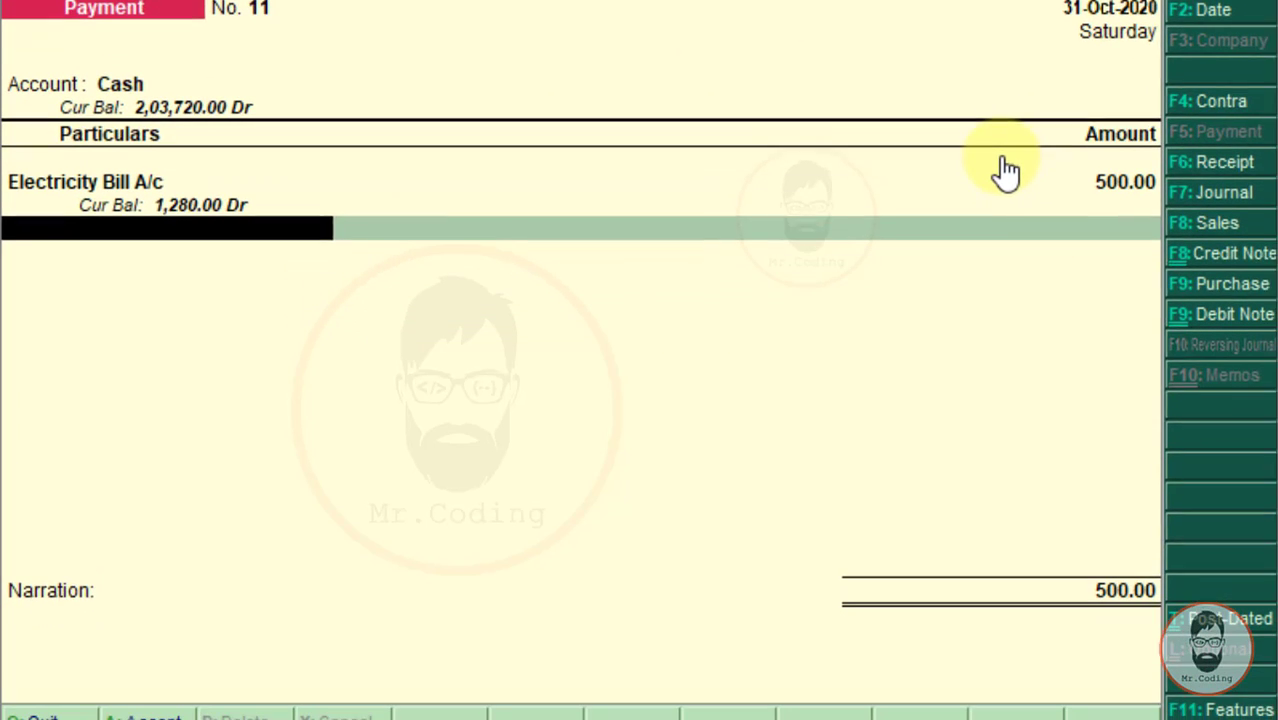
{"action": "key", "text": "Return"}
{"action": "key", "text": "Return"}
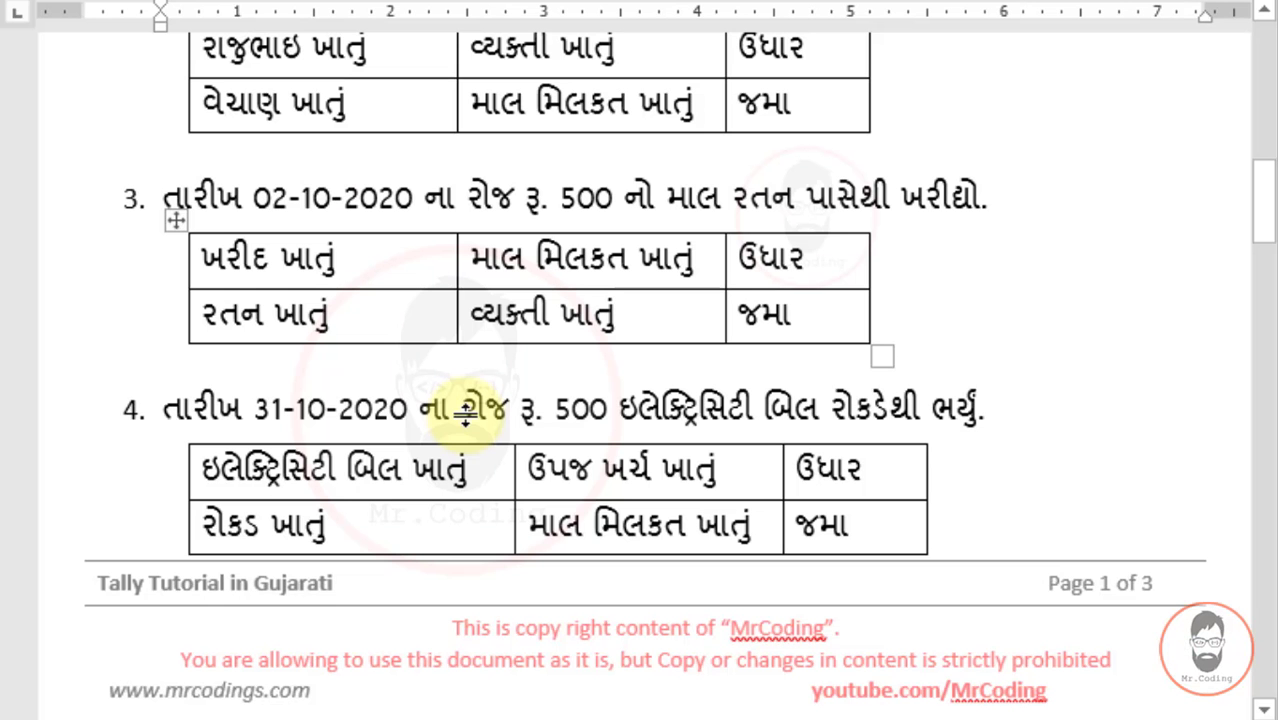
- Check the required voucher corrections in the Word document, and open the Day Book in Tally.ERP 9
{"action": "scroll", "coordinate": [443, 413], "scroll_direction": "up", "scroll_amount": 5}
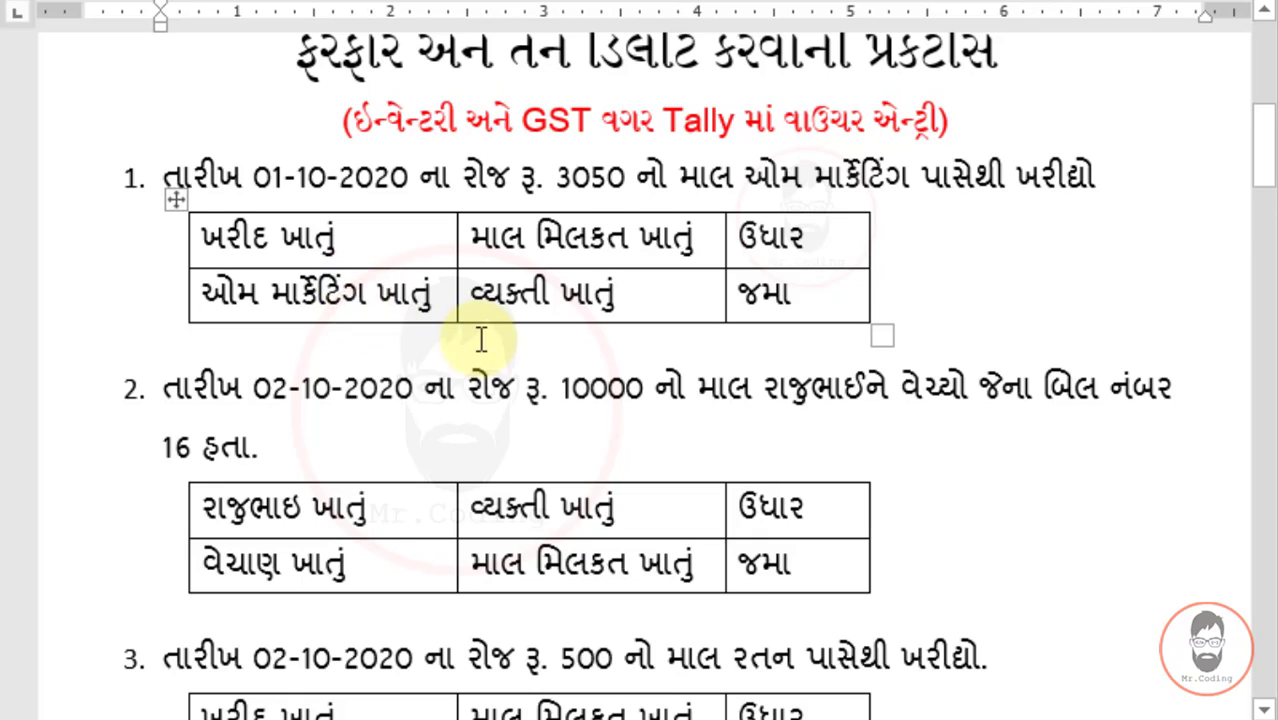
{"action": "scroll", "coordinate": [479, 345], "scroll_direction": "down", "scroll_amount": 10}
{"action": "scroll", "coordinate": [483, 342], "scroll_direction": "down", "scroll_amount": 1}
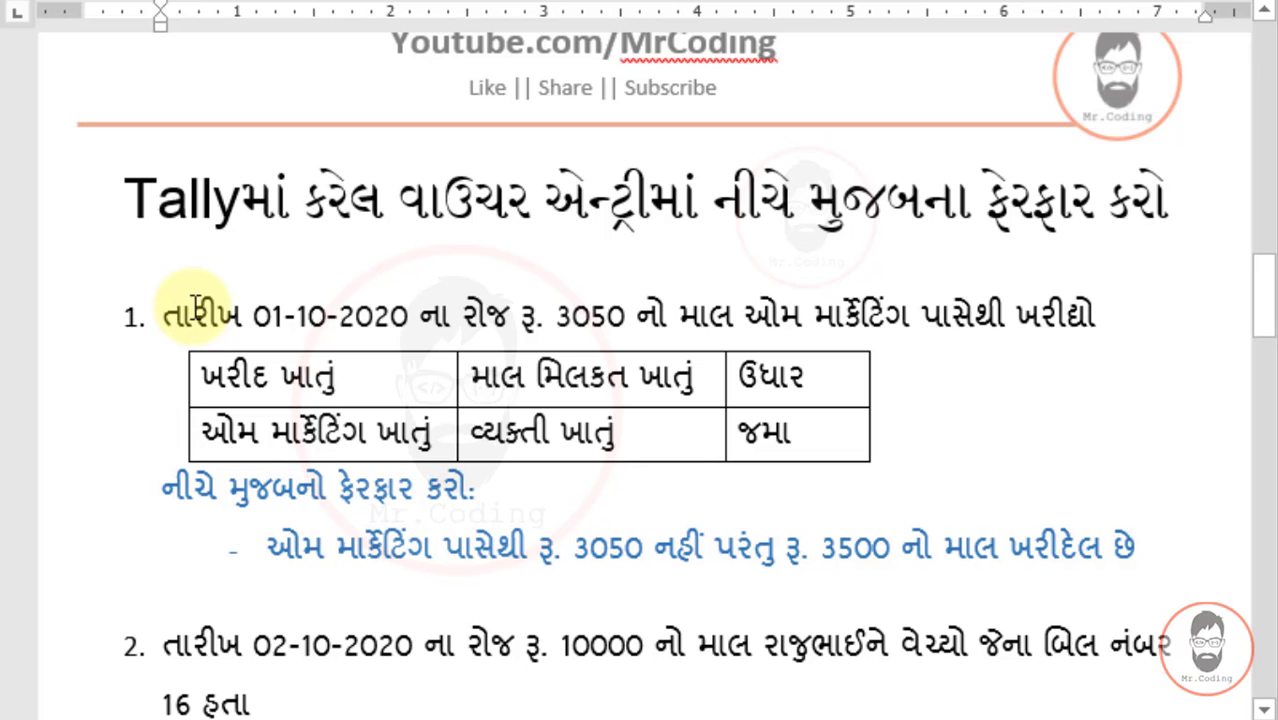
{"action": "scroll", "coordinate": [195, 310], "scroll_direction": "down", "scroll_amount": 3}
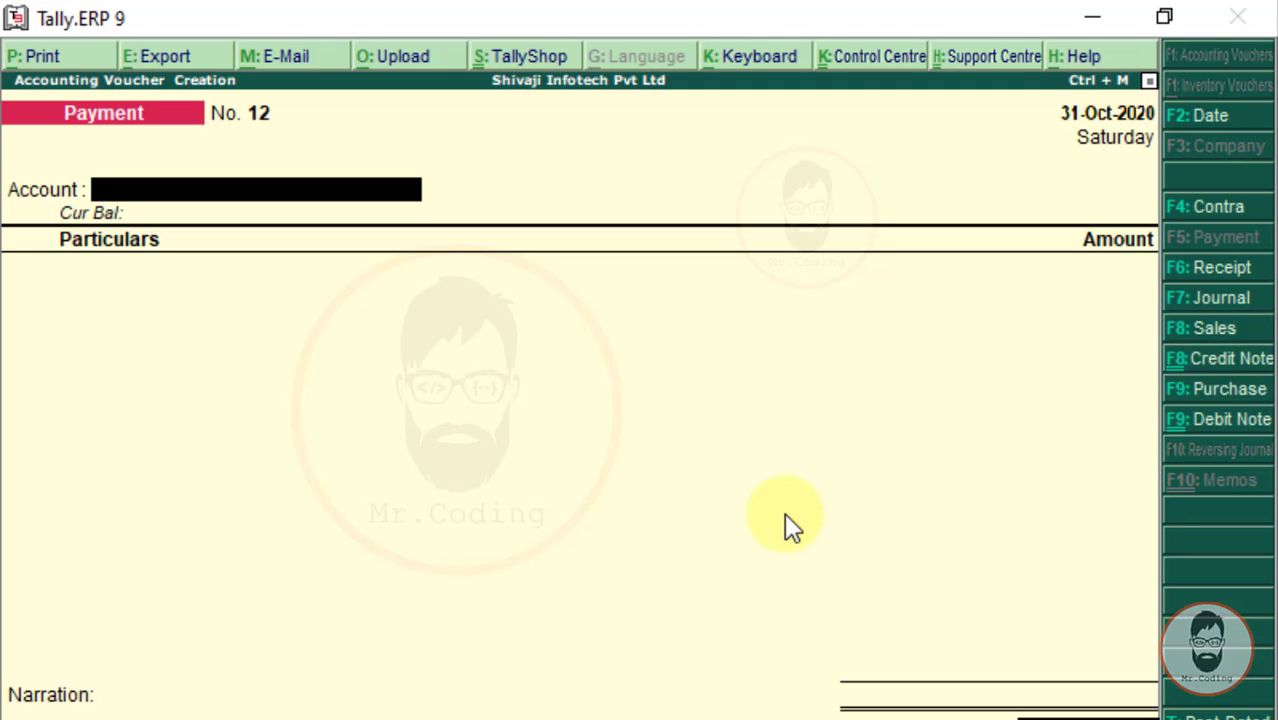
{"action": "key", "text": "Escape"}
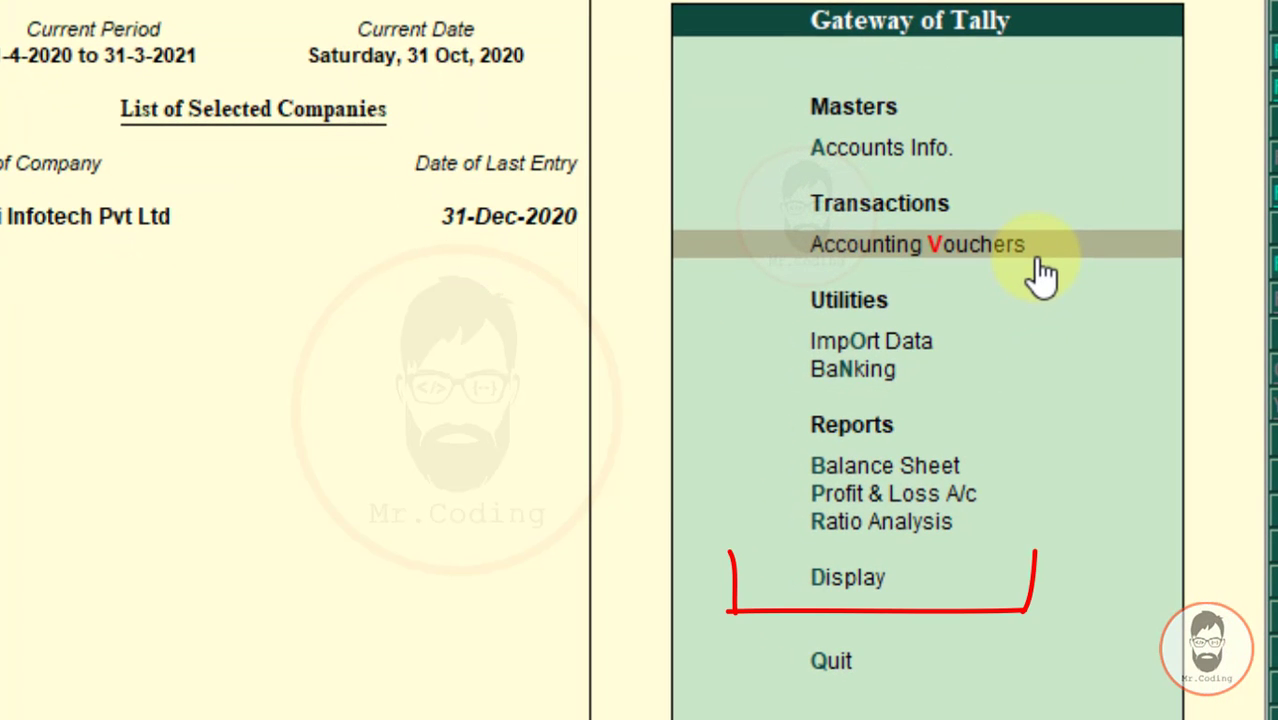
{"action": "key", "text": "Down"}
{"action": "key", "text": "Down"}
{"action": "key", "text": "Down"}
{"action": "key", "text": "Down"}
{"action": "key", "text": "Down"}
{"action": "key", "text": "Down"}
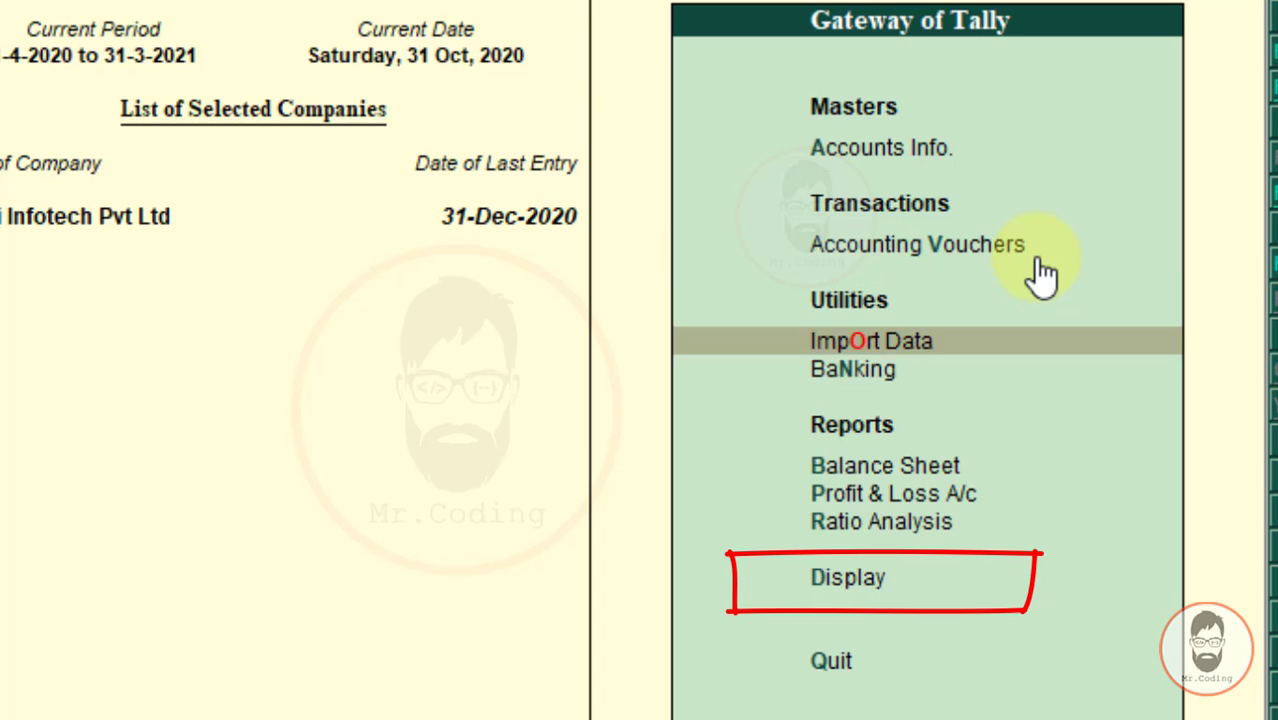
{"action": "key", "text": "Return"}
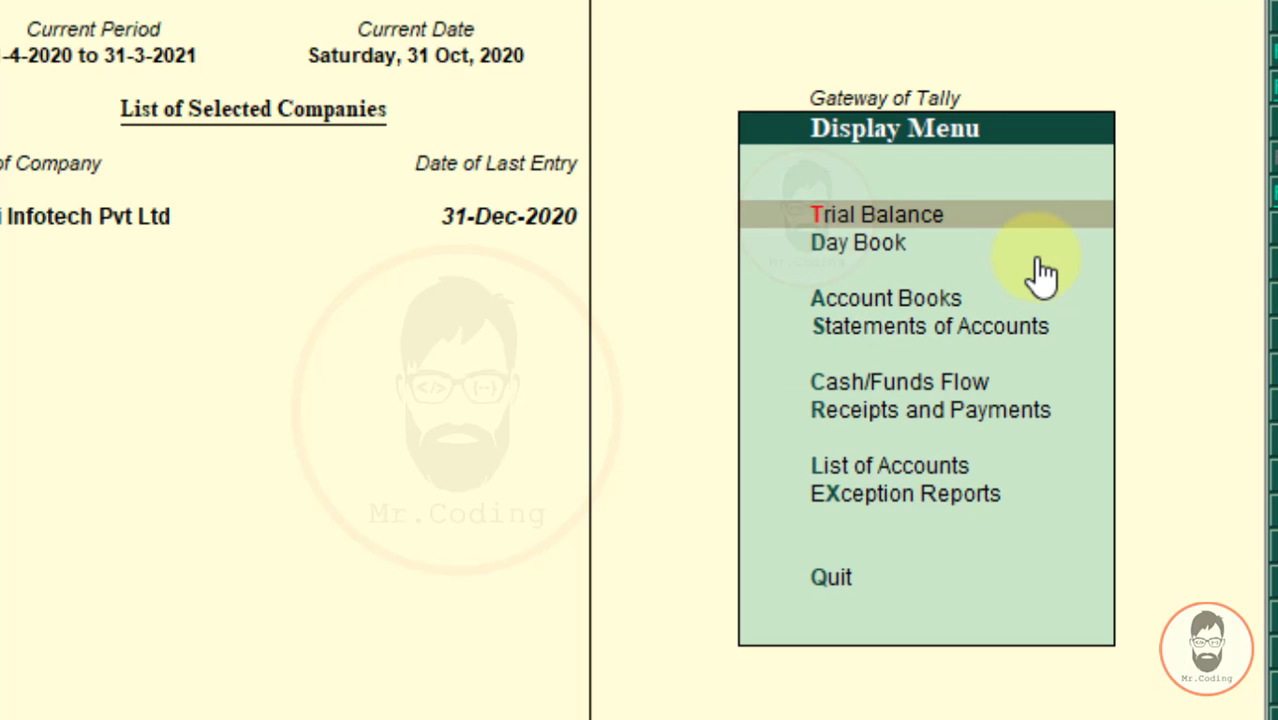
{"action": "key", "text": "Down"}
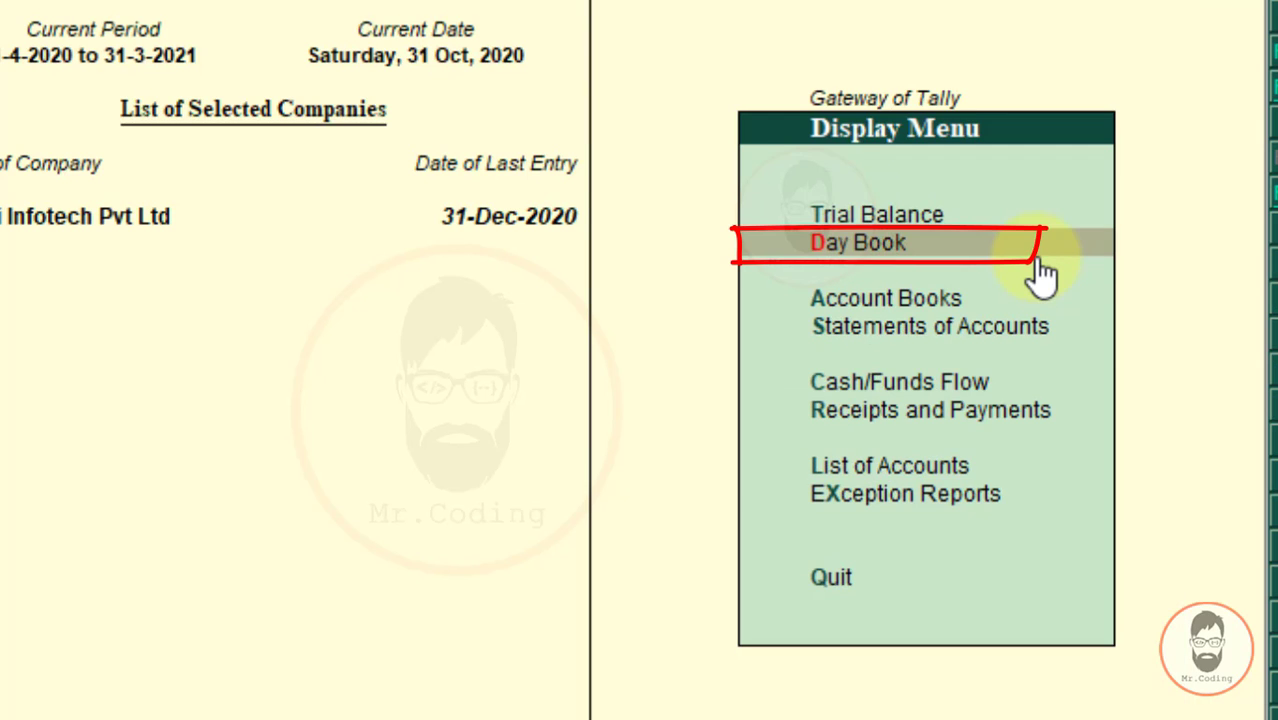
{"action": "key", "text": "Return"}
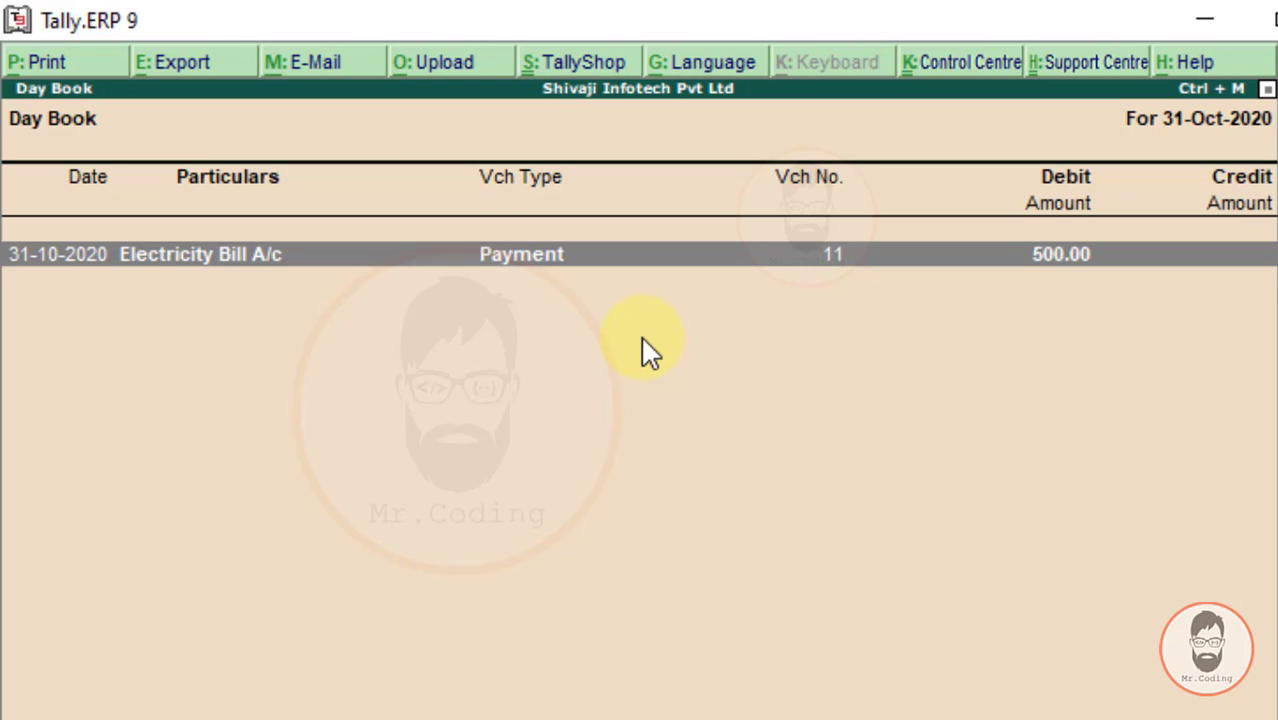
- Change the Day Book date to 1-10-2020
{"action": "key", "text": "F2"}
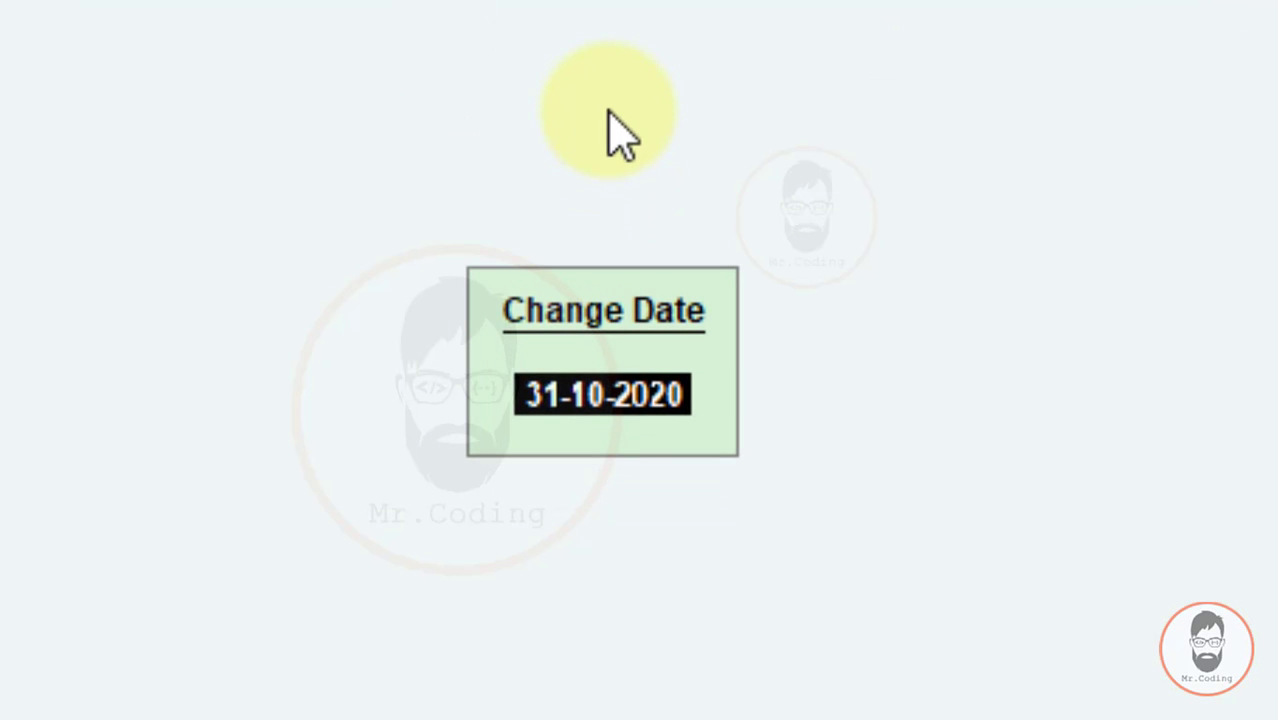
{"action": "type", "text": "1-"}
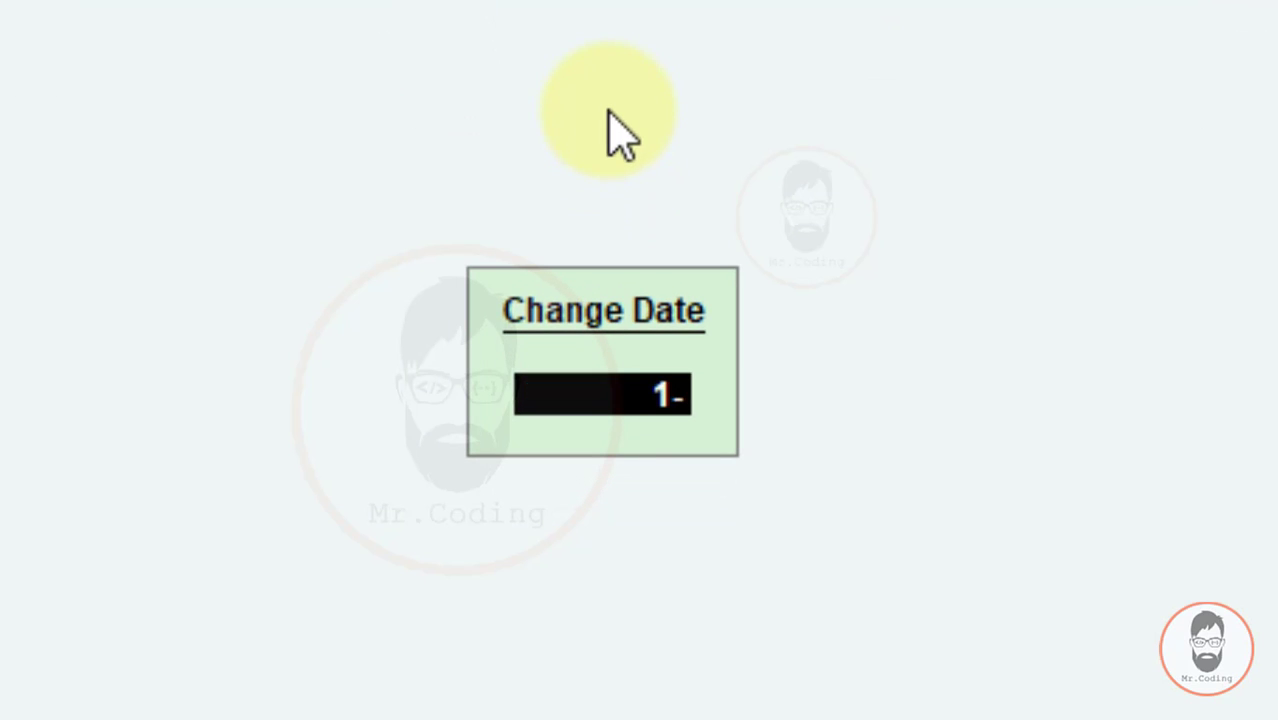
{"action": "type", "text": "10-2020"}
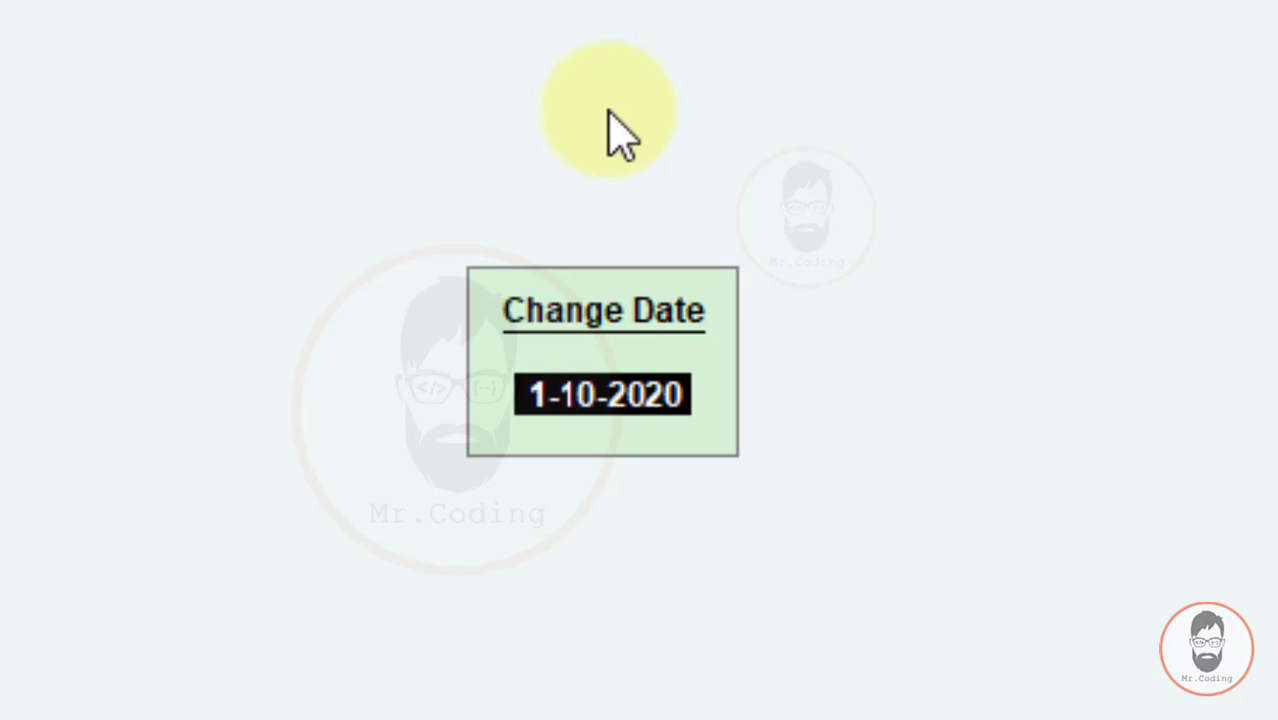
{"action": "key", "text": "Return"}
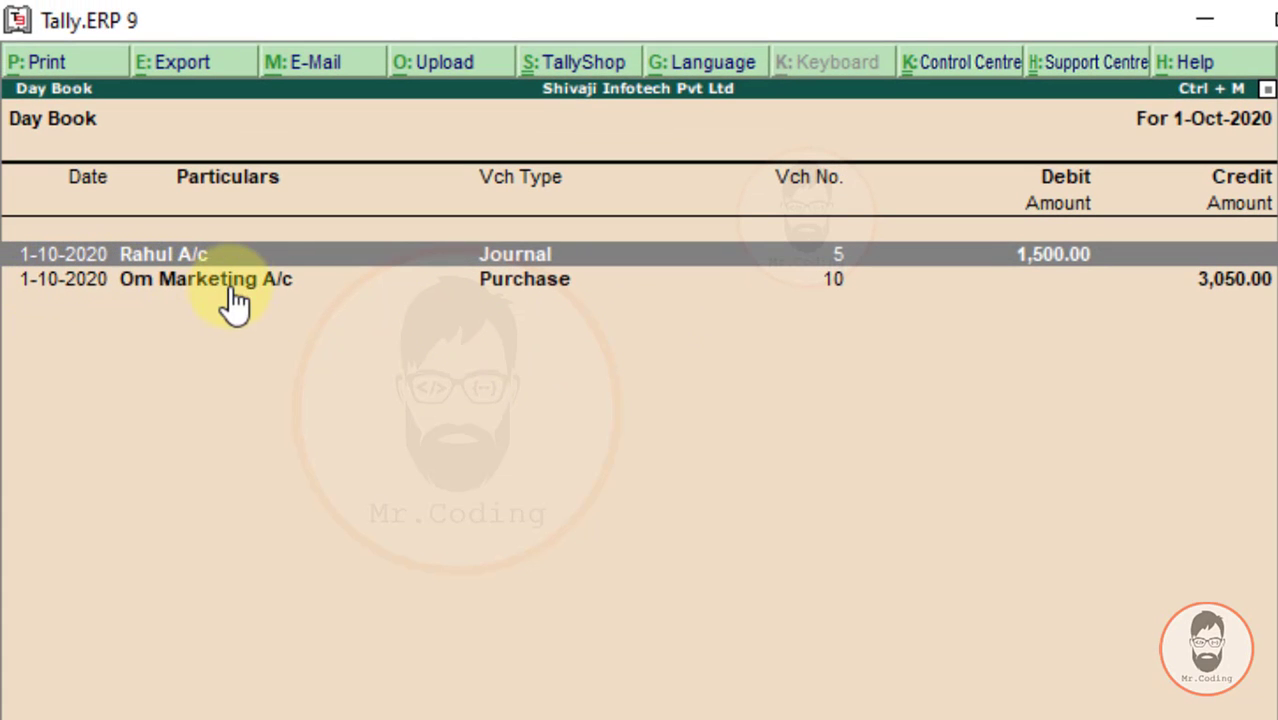
- Open the Om Marketing A/c purchase voucher for alteration, keeping its date, supplier invoice number, party account and supplier details
{"action": "left_click", "coordinate": [238, 279]}
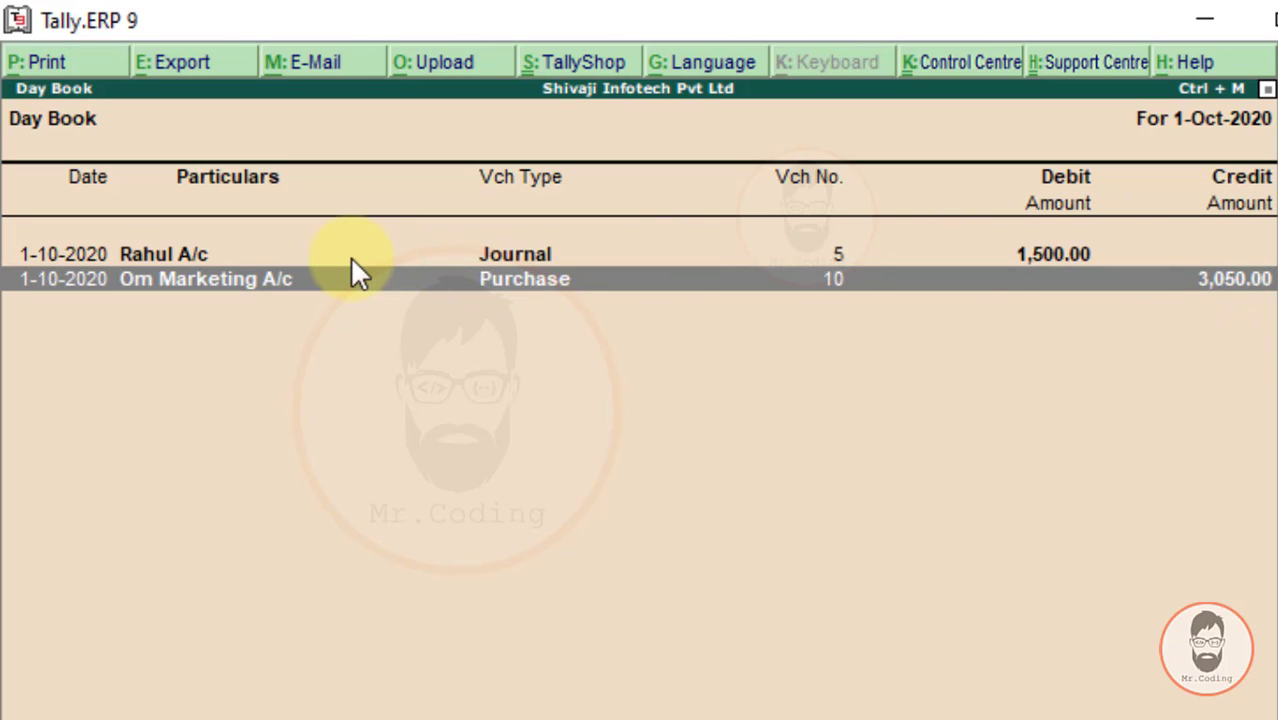
{"action": "key", "text": "Return"}
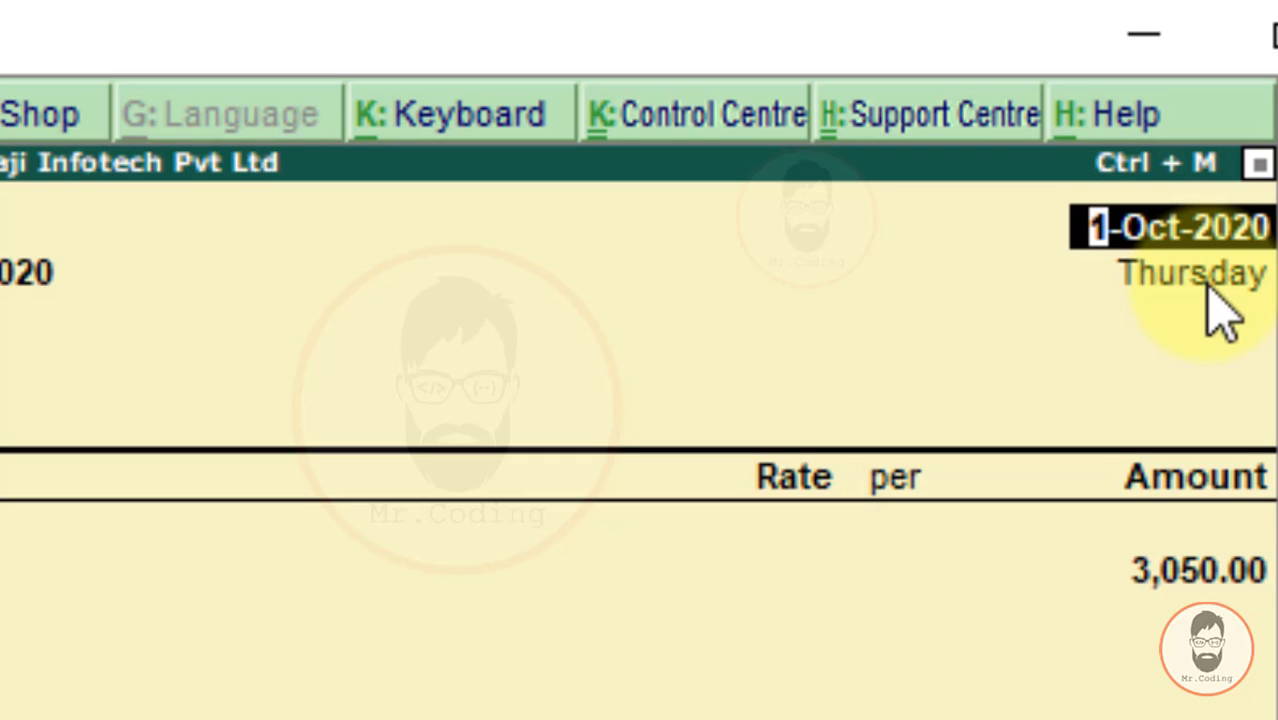
{"action": "key", "text": "Return"}
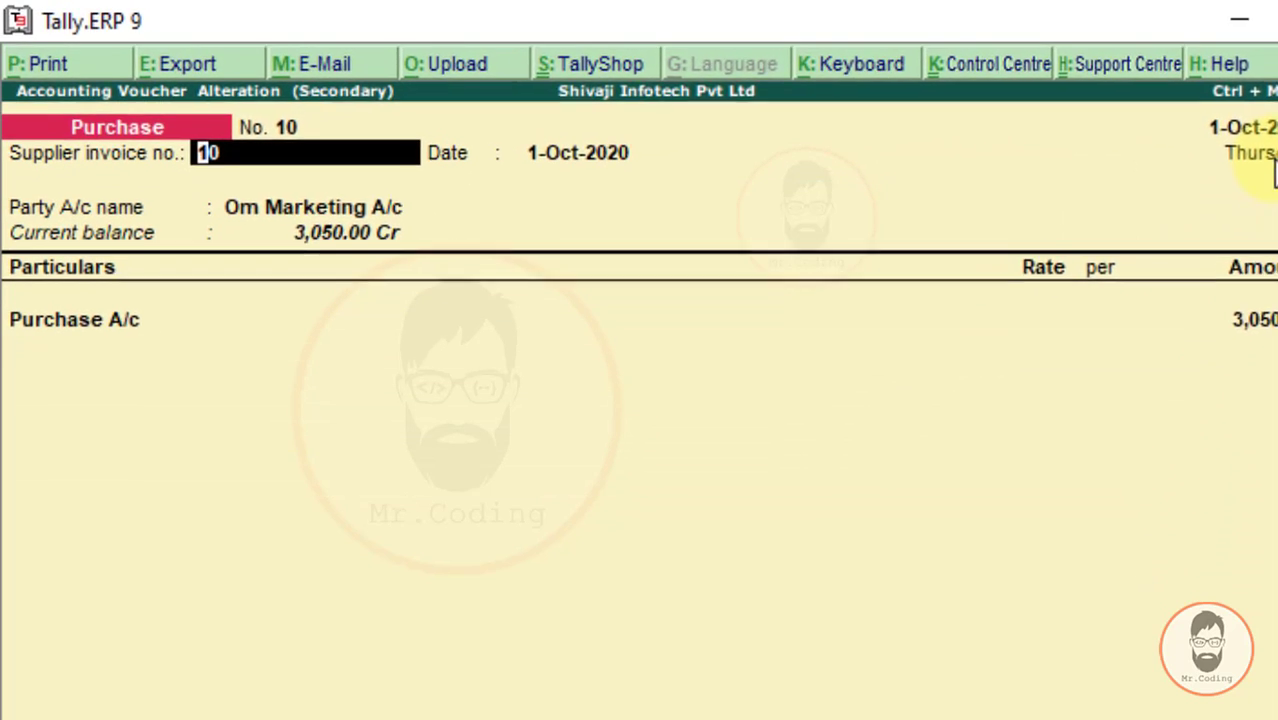
{"action": "key", "text": "Return"}
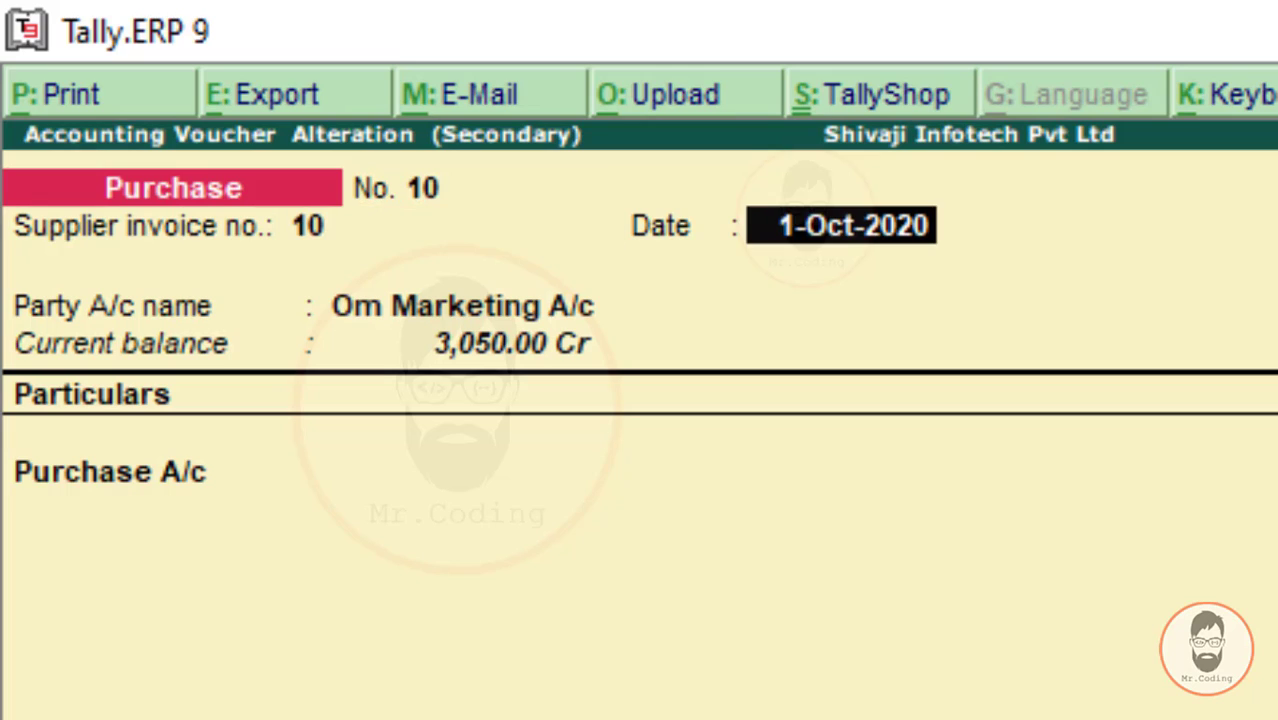
{"action": "key", "text": "Return"}
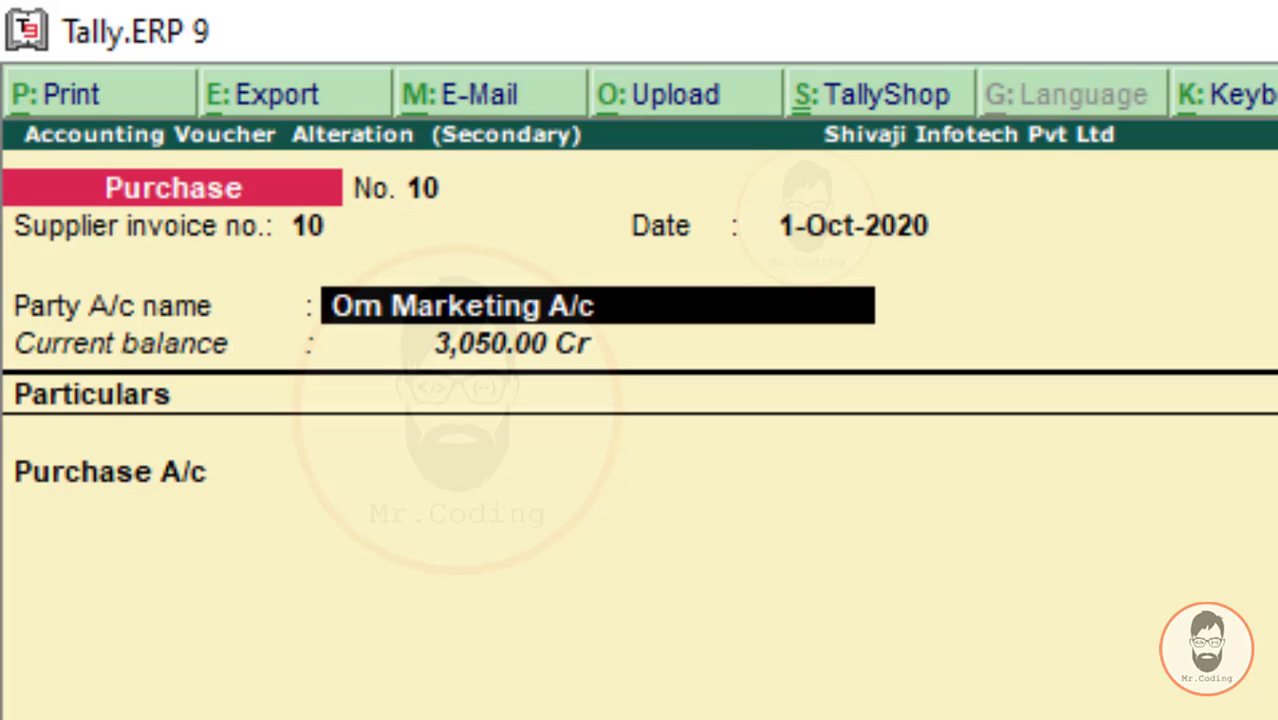
{"action": "key", "text": "Return"}
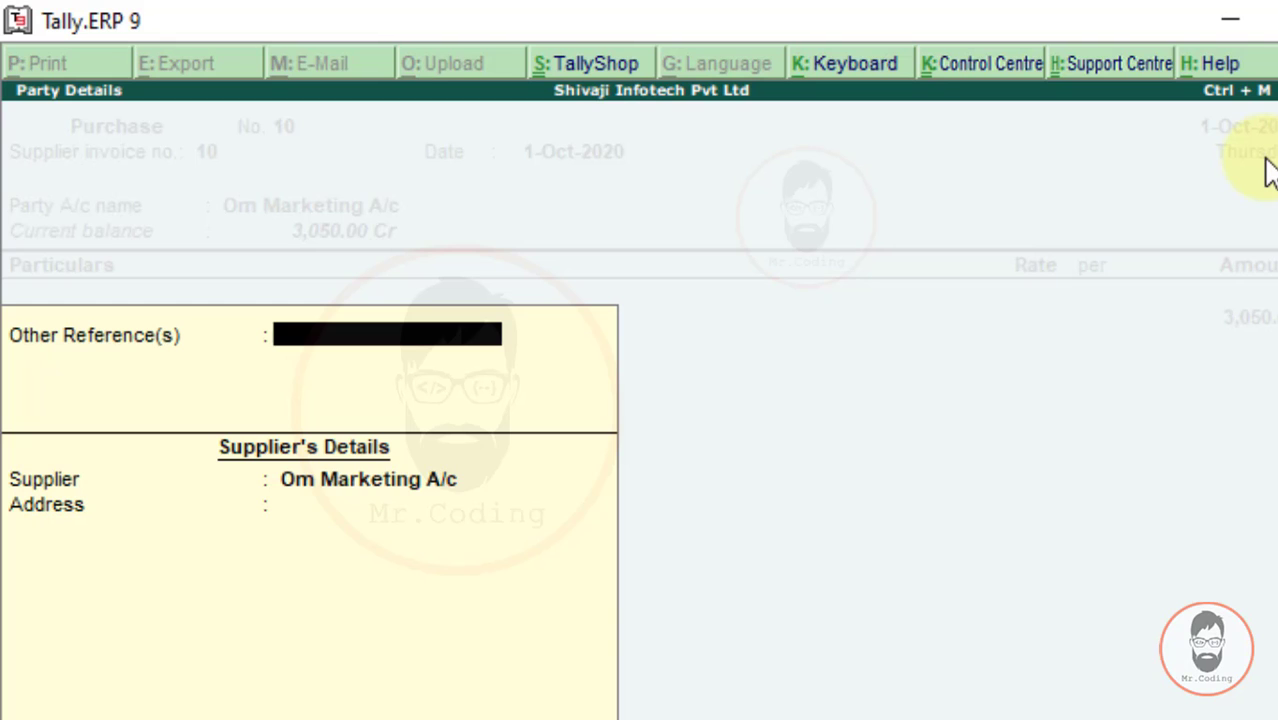
{"action": "key", "text": "Return"}
{"action": "key", "text": "Return"}
{"action": "key", "text": "Return"}
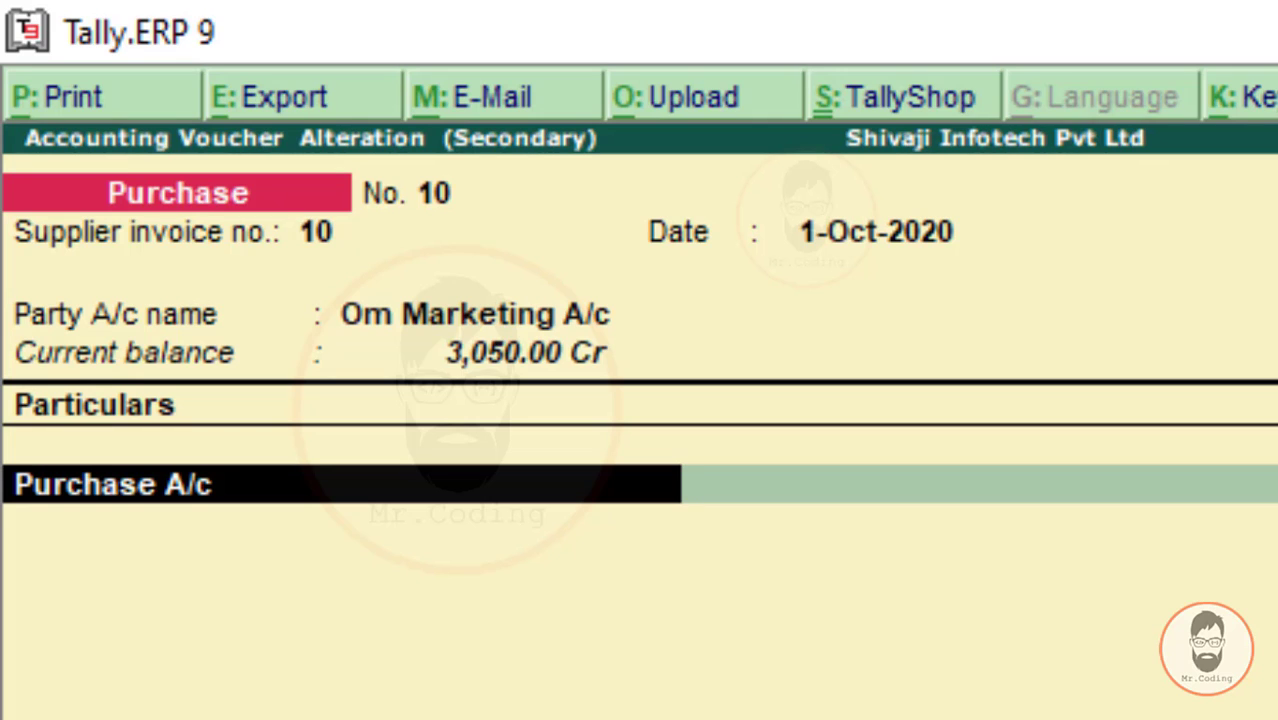
- Set the Purchase A/c amount to 3500, save the altered purchase voucher, and return to the Display Menu
{"action": "key", "text": "Return"}
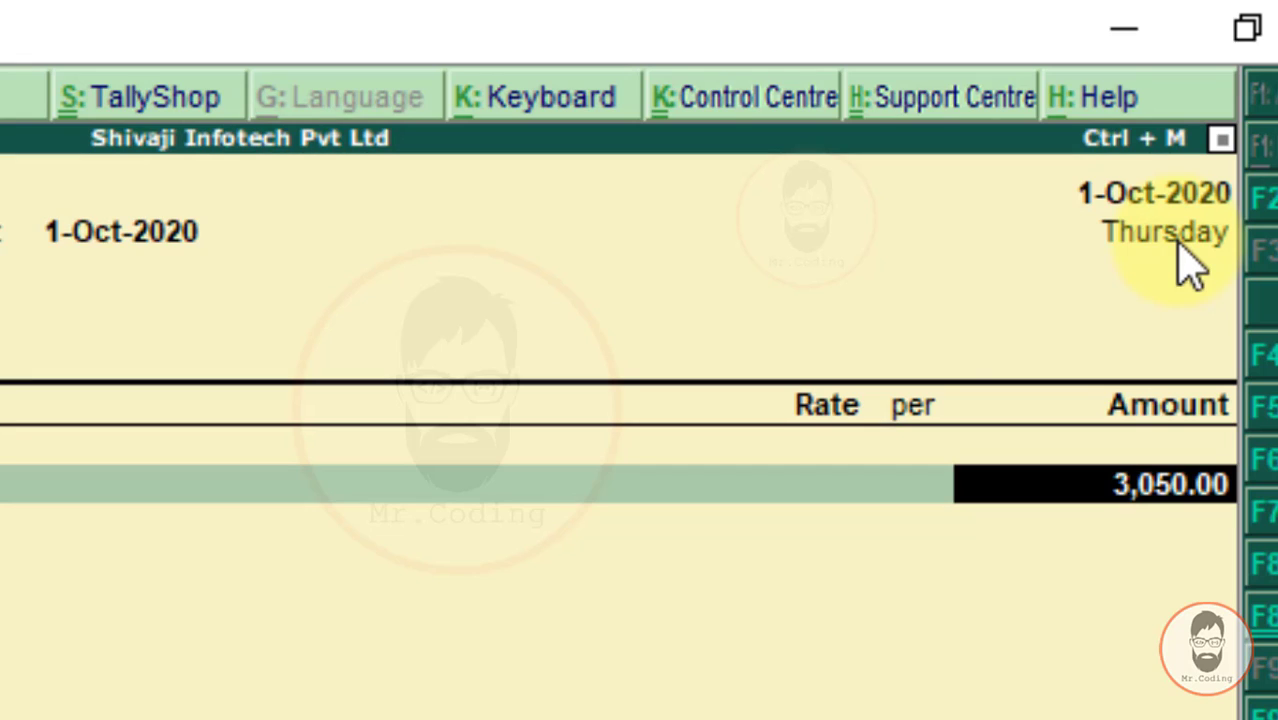
{"action": "type", "text": "3,50"}
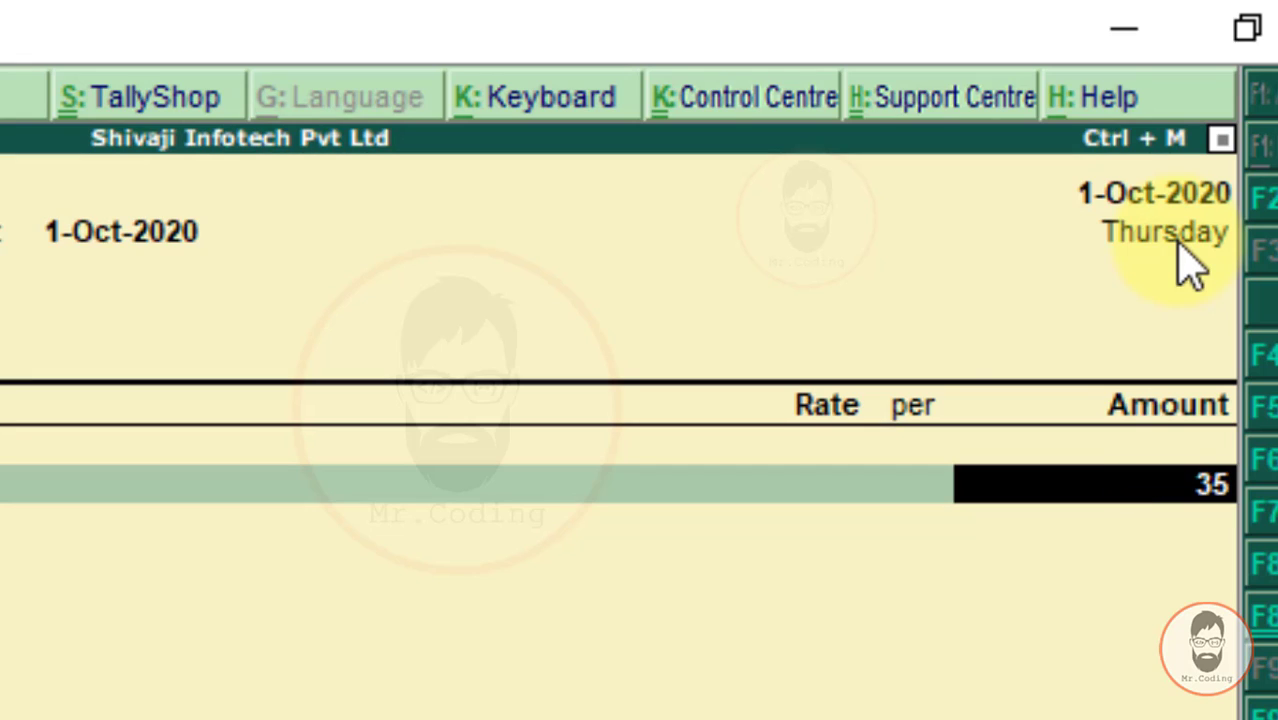
{"action": "type", "text": "00"}
{"action": "key", "text": "Return"}
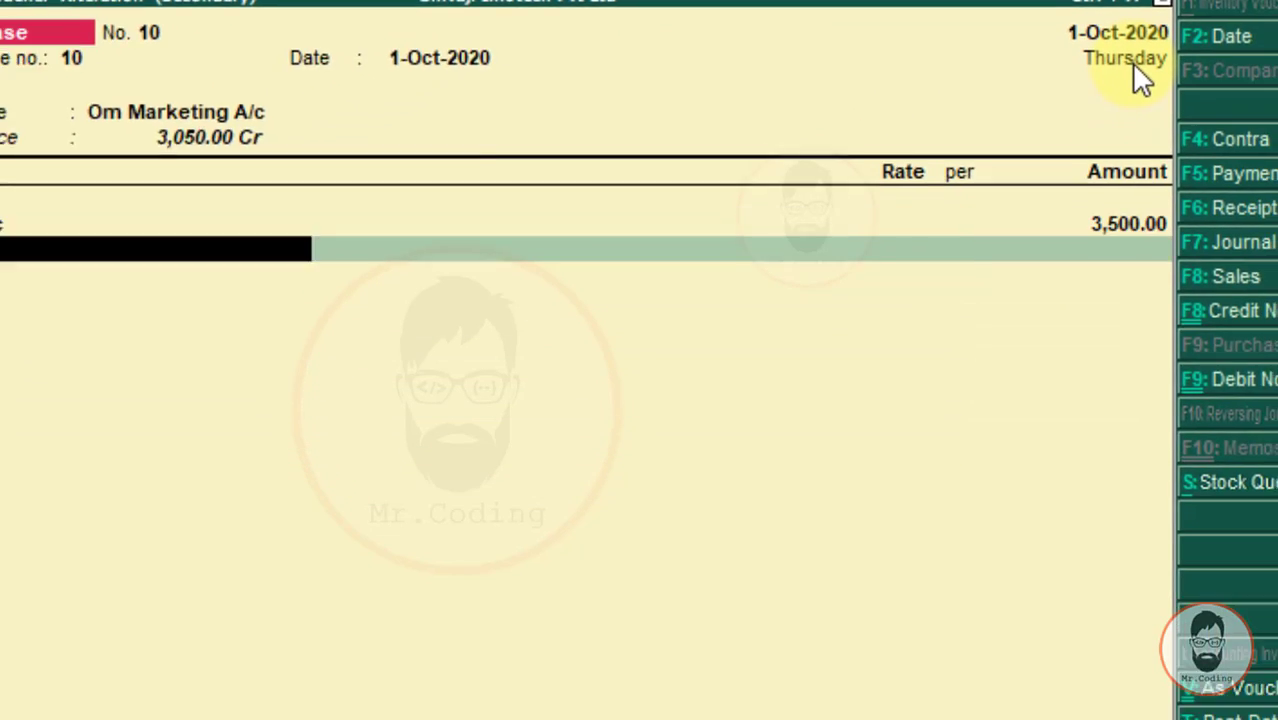
{"action": "key", "text": "Return"}
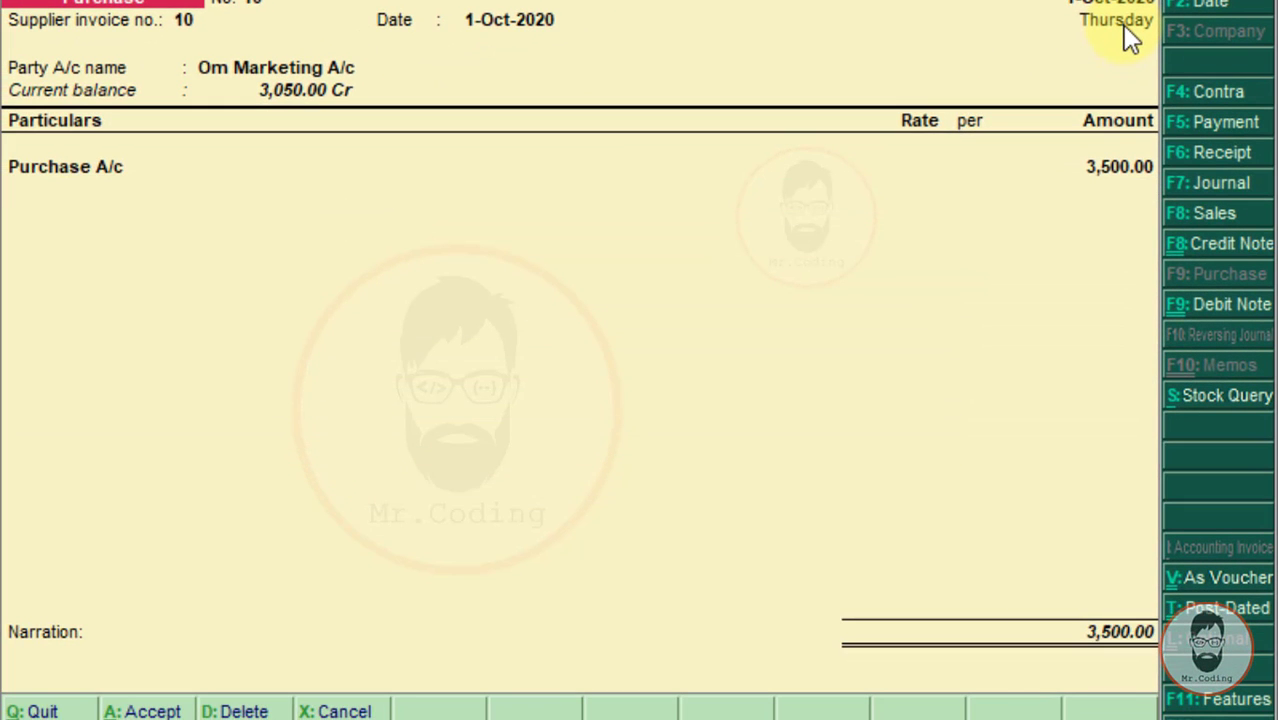
{"action": "key", "text": "Return"}
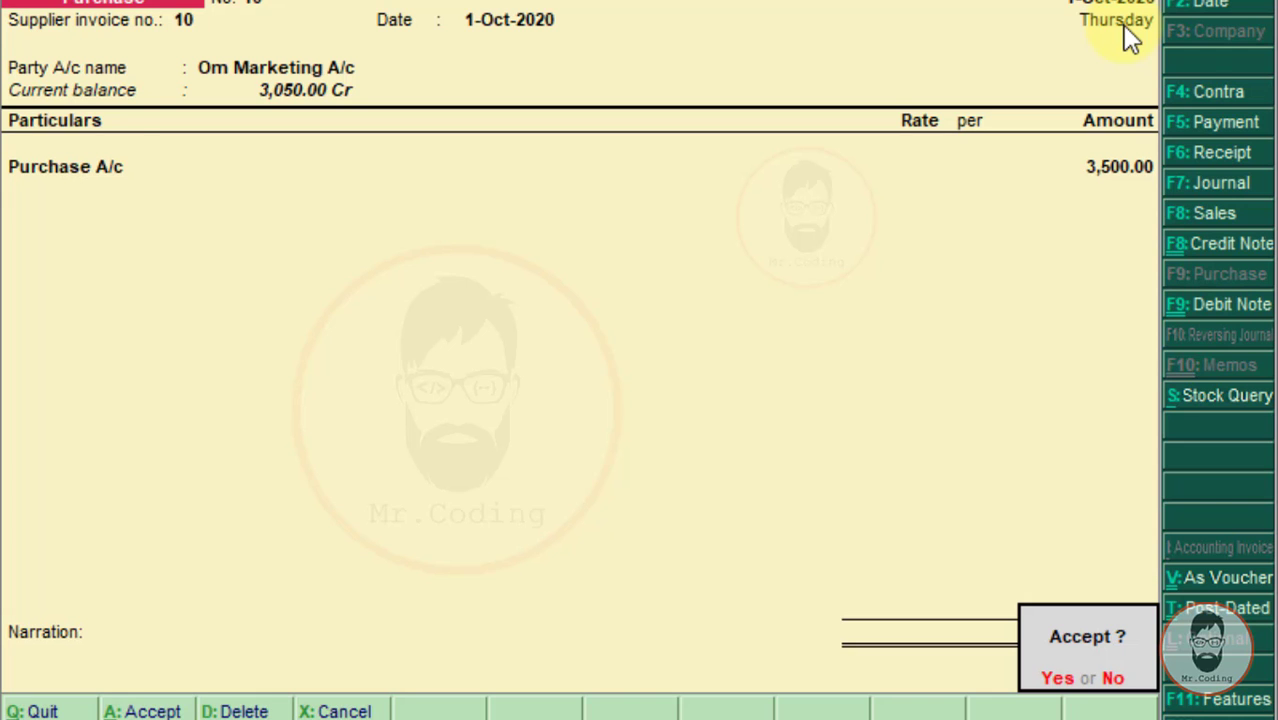
{"action": "key", "text": "Return"}
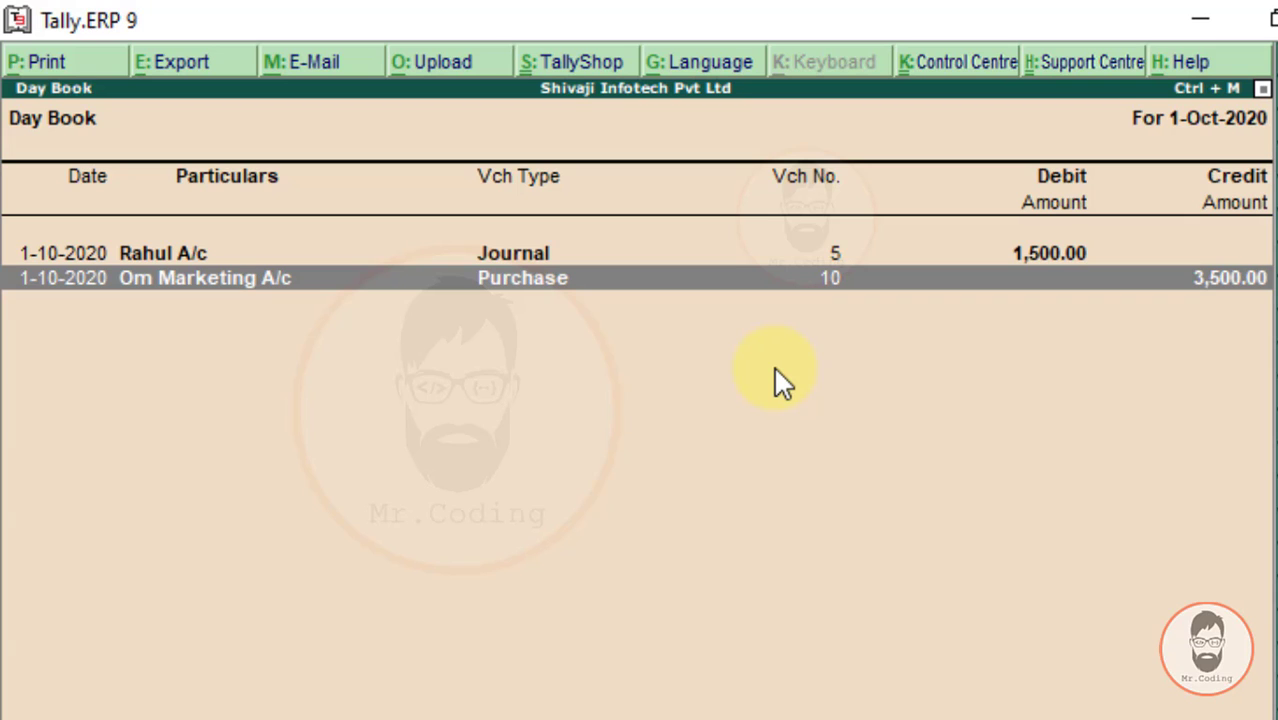
{"action": "key", "text": "Escape"}
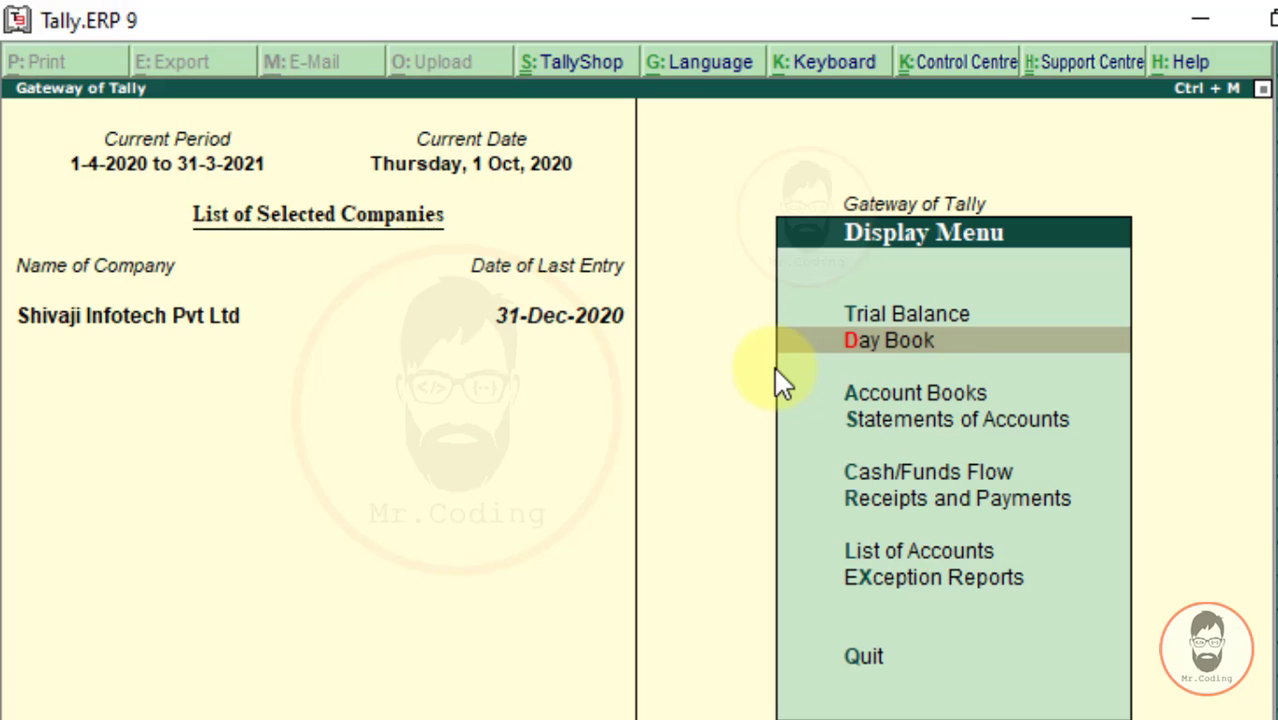
{"action": "key", "text": "Up"}
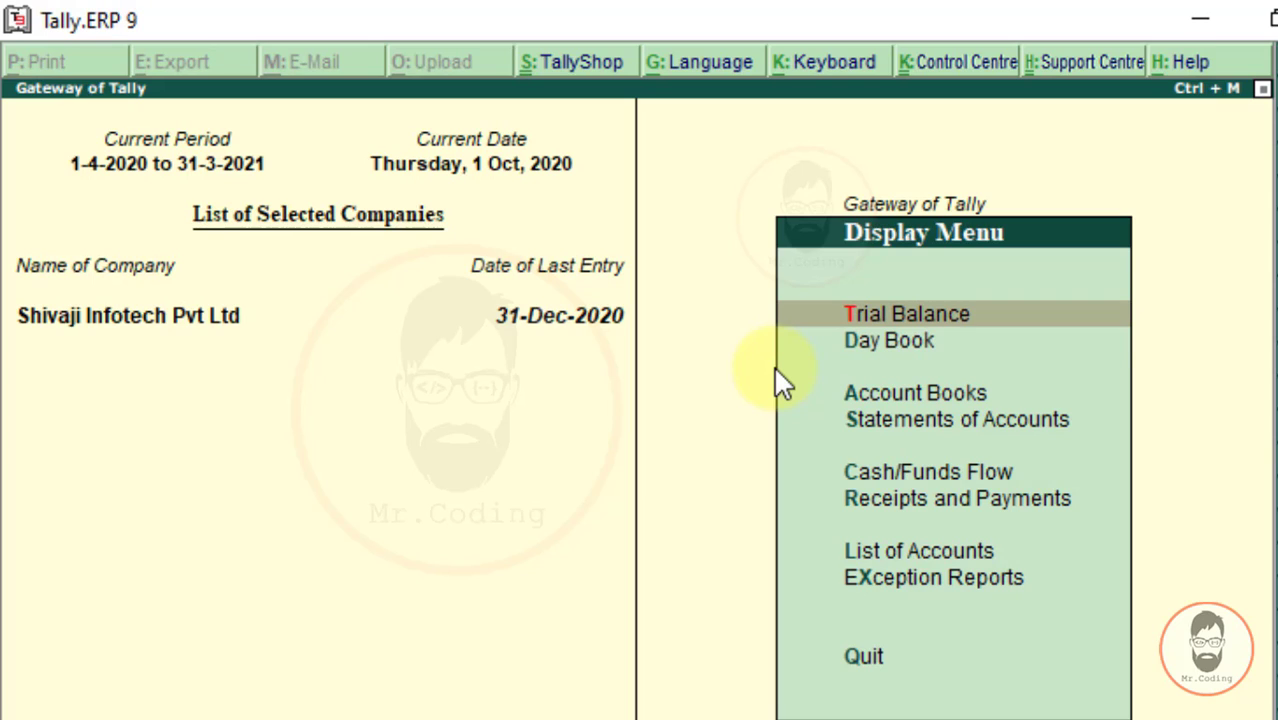
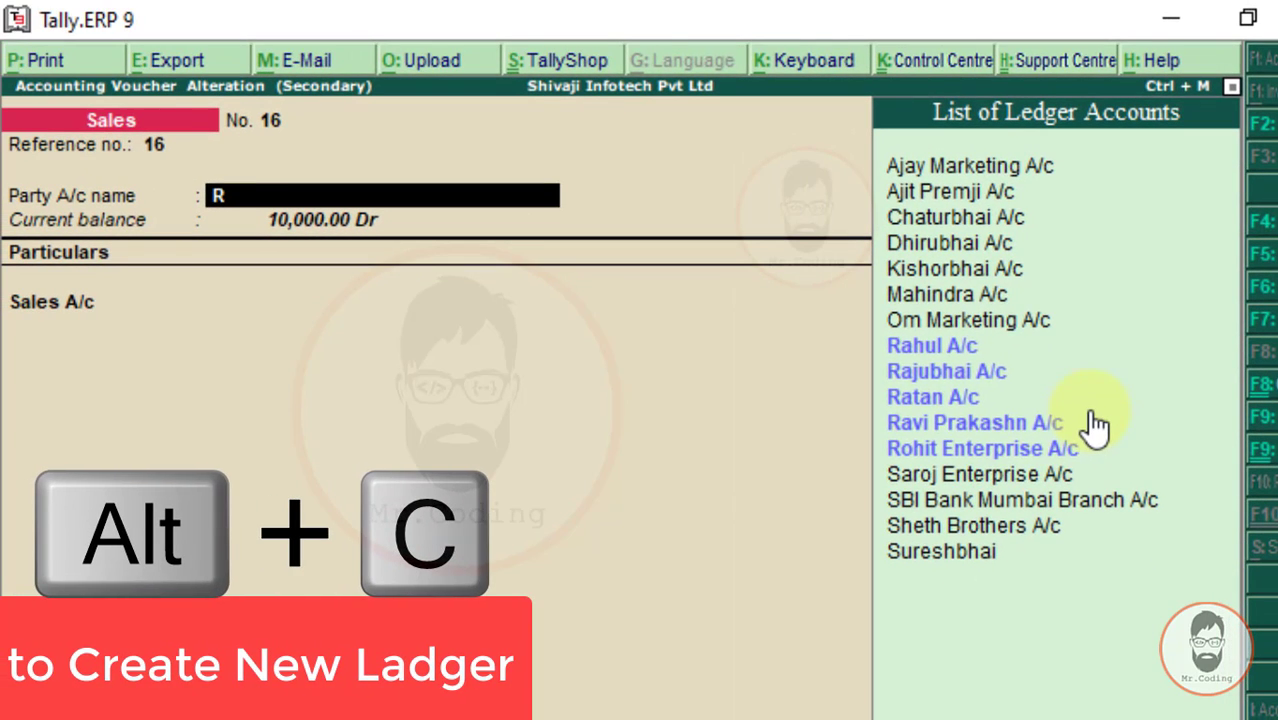
- Create a ledger in the correct customer's name from the sales voucher's party account, grouped under Sundry Debtors
{"action": "key", "text": "alt+c"}
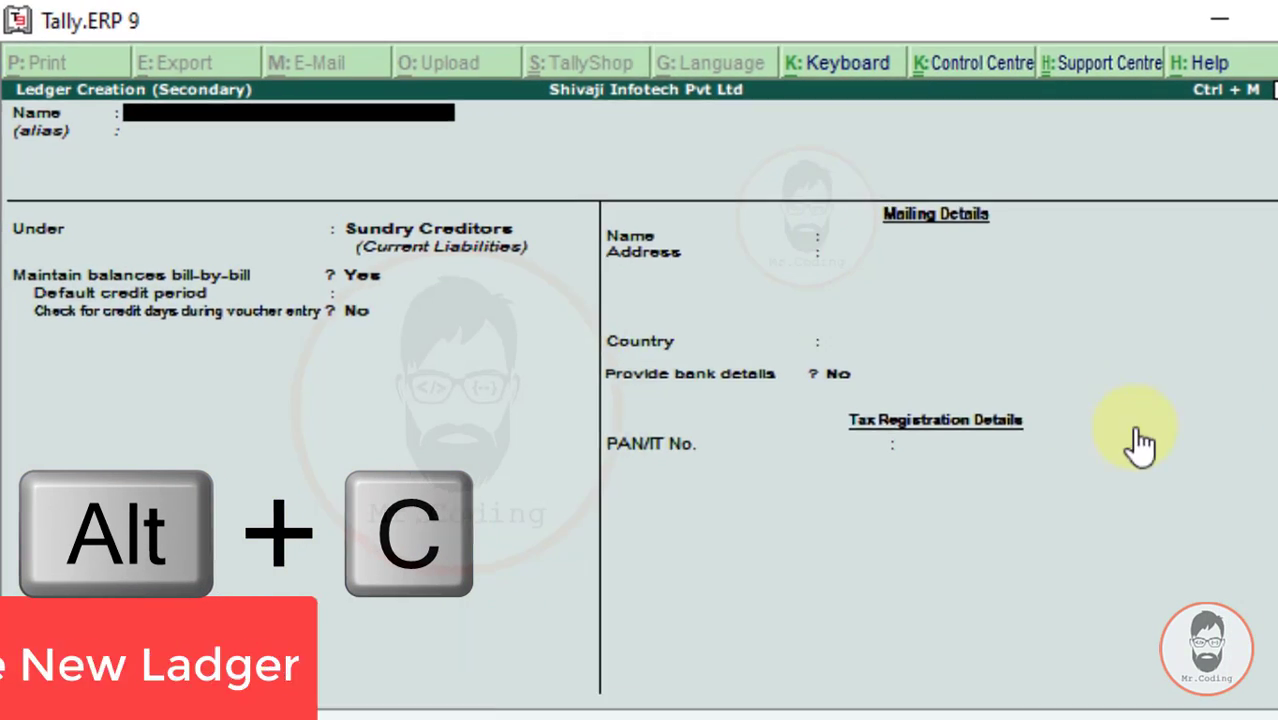
{"action": "type", "text": "Rambhai A/c"}
{"action": "key", "text": "Return"}
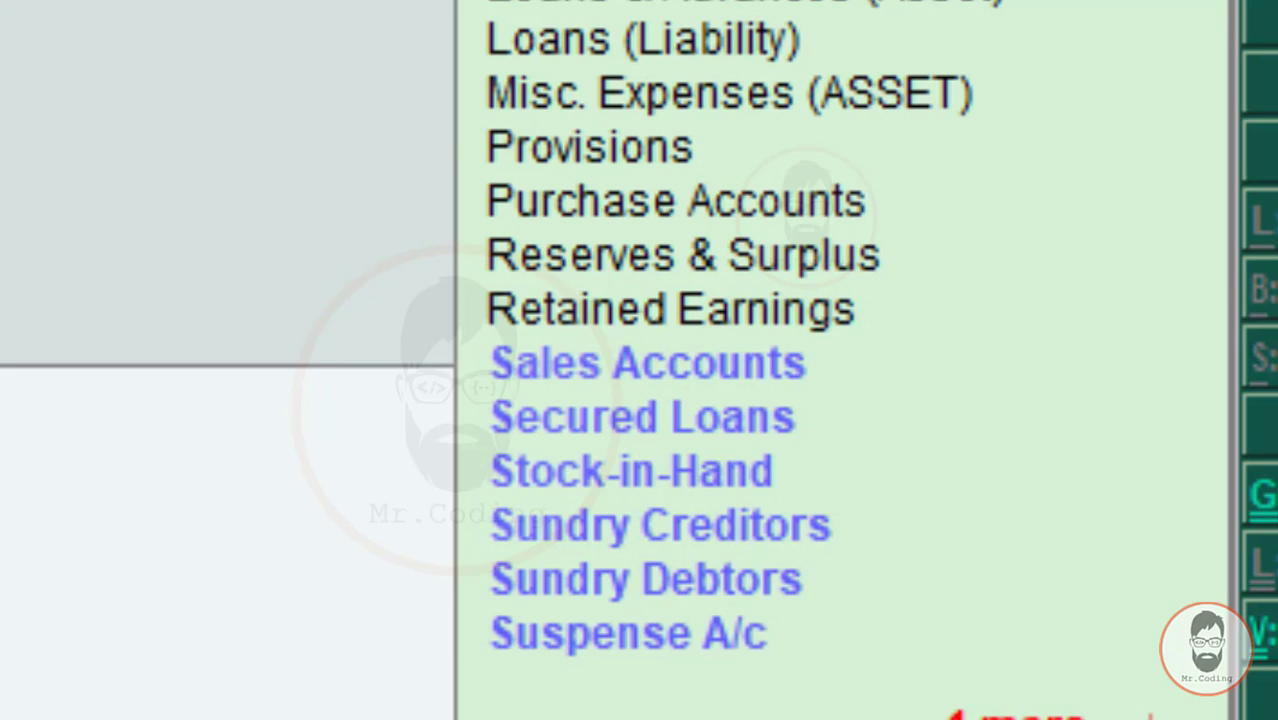
{"action": "key", "text": "Up"}
{"action": "key", "text": "Return"}
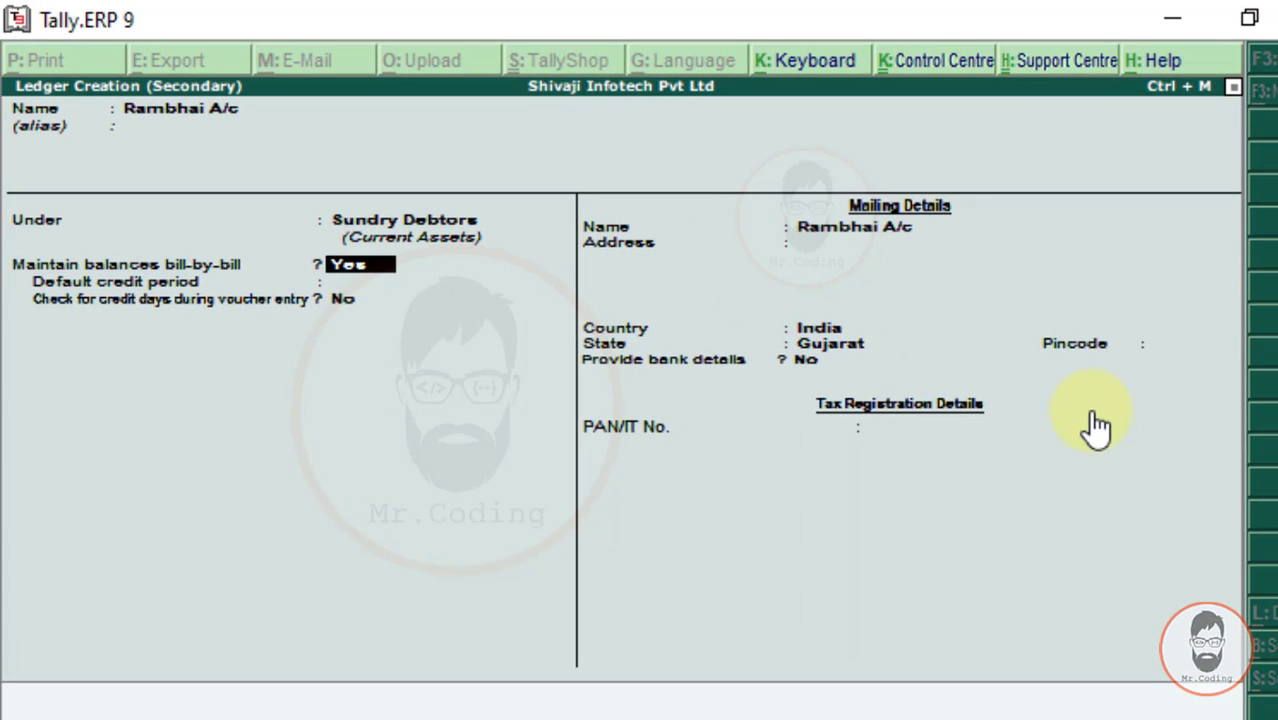
- Save the new customer ledger with its default balance and mailing details, and keep Sales A/c in the sales voucher
{"action": "key", "text": "Return"}
{"action": "key", "text": "Return"}
{"action": "key", "text": "Return"}
{"action": "key", "text": "Return"}
{"action": "key", "text": "Return"}
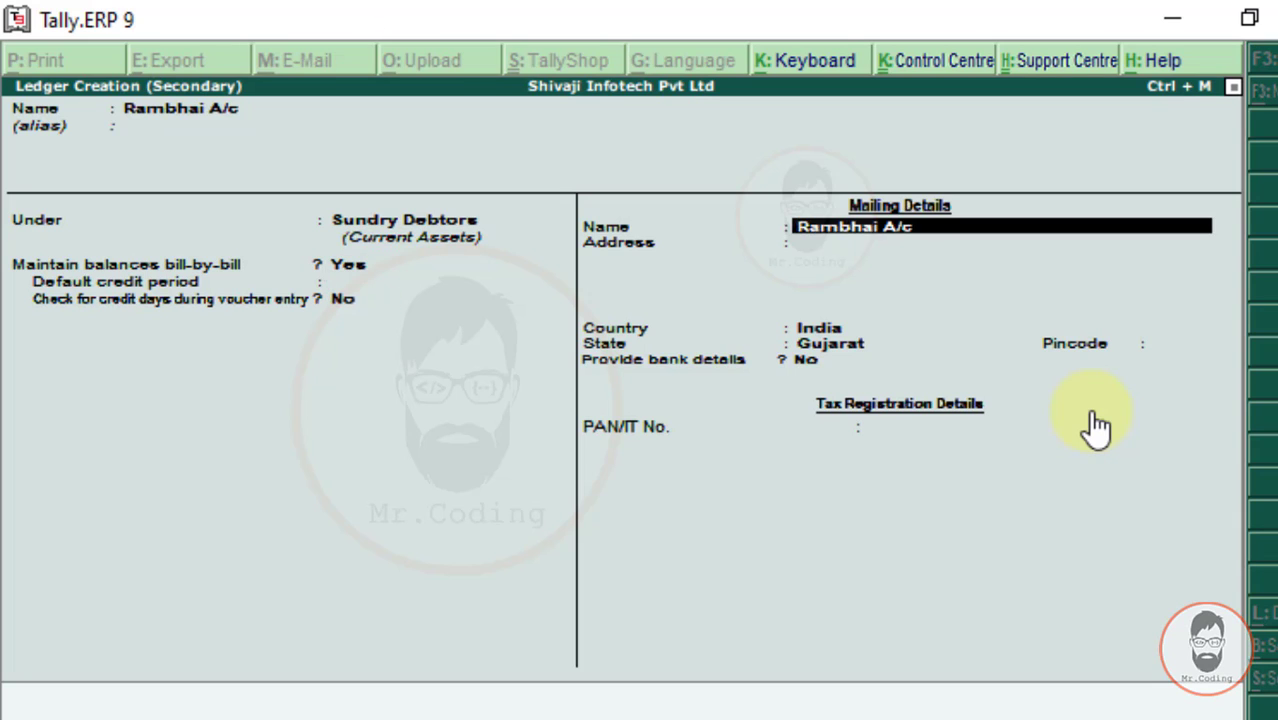
{"action": "key", "text": "Return"}
{"action": "key", "text": "Return"}
{"action": "key", "text": "Return"}
{"action": "key", "text": "Return"}
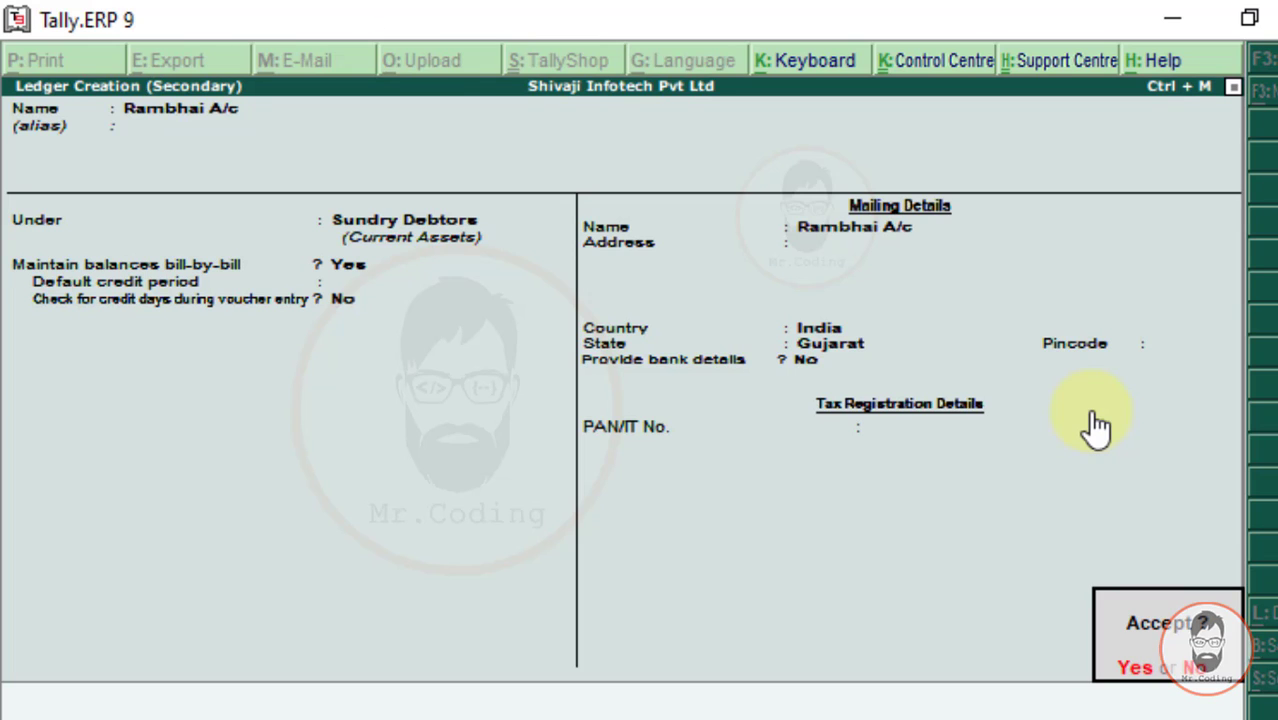
{"action": "key", "text": "Return"}
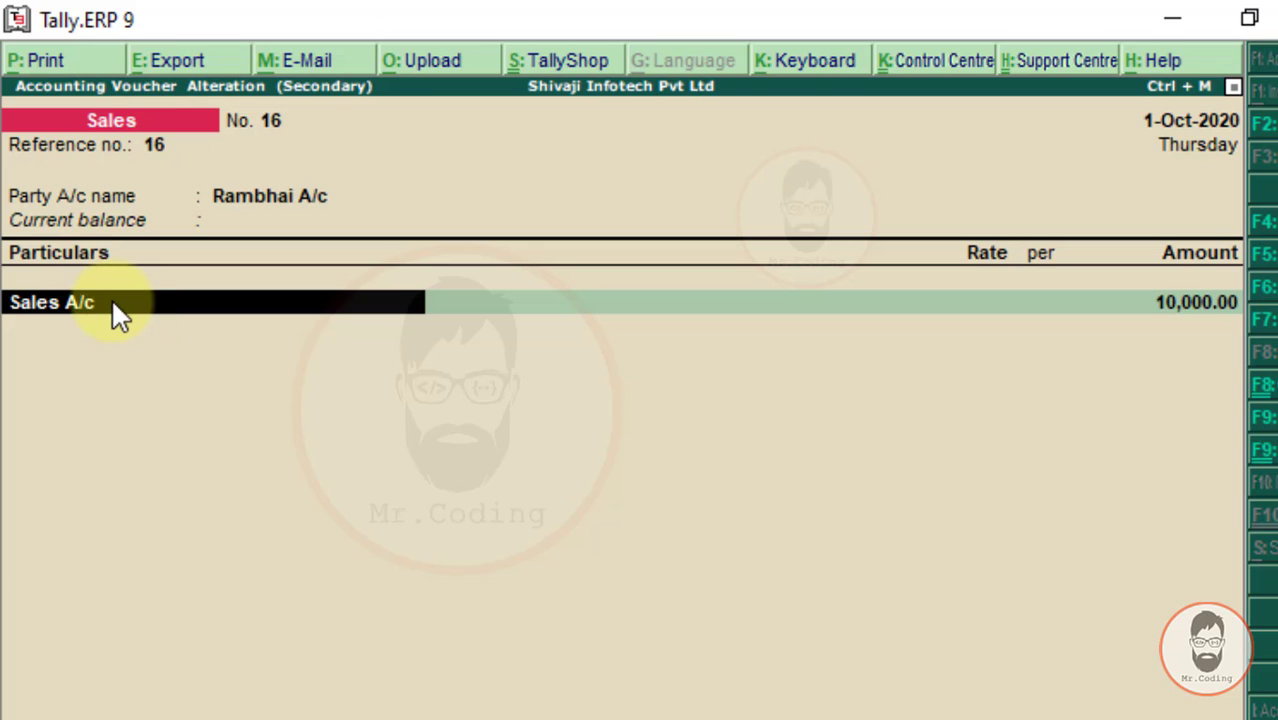
{"action": "key", "text": "Return"}
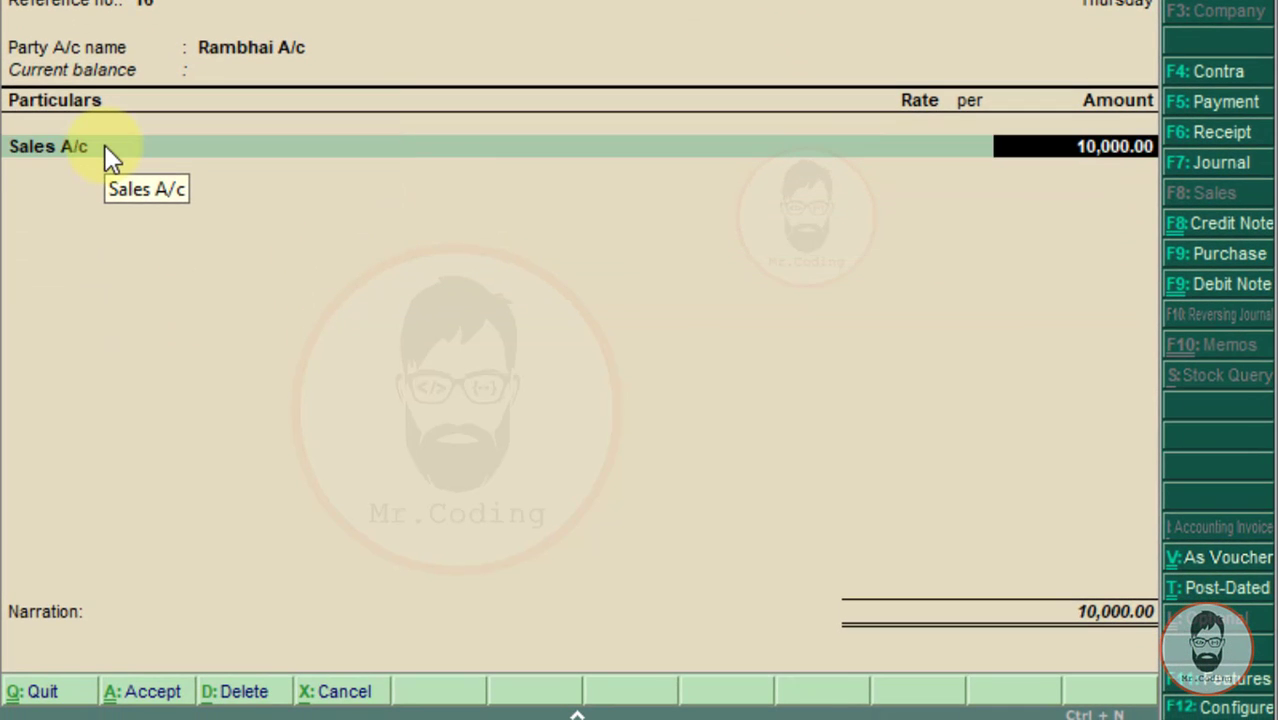
- Keep the Sales A/c amount, leave the narration empty, and save the altered sales voucher 16
{"action": "key", "text": "Return"}
{"action": "key", "text": "Return"}
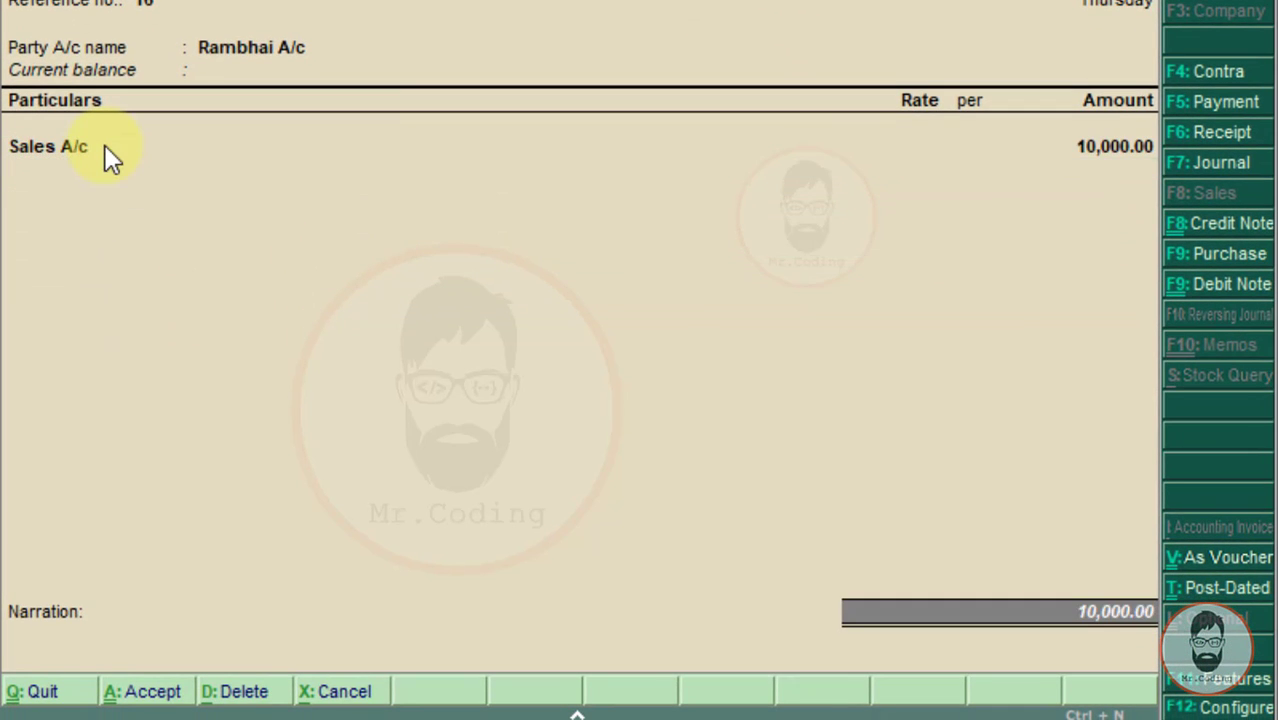
{"action": "key", "text": "Return"}
{"action": "key", "text": "Return"}
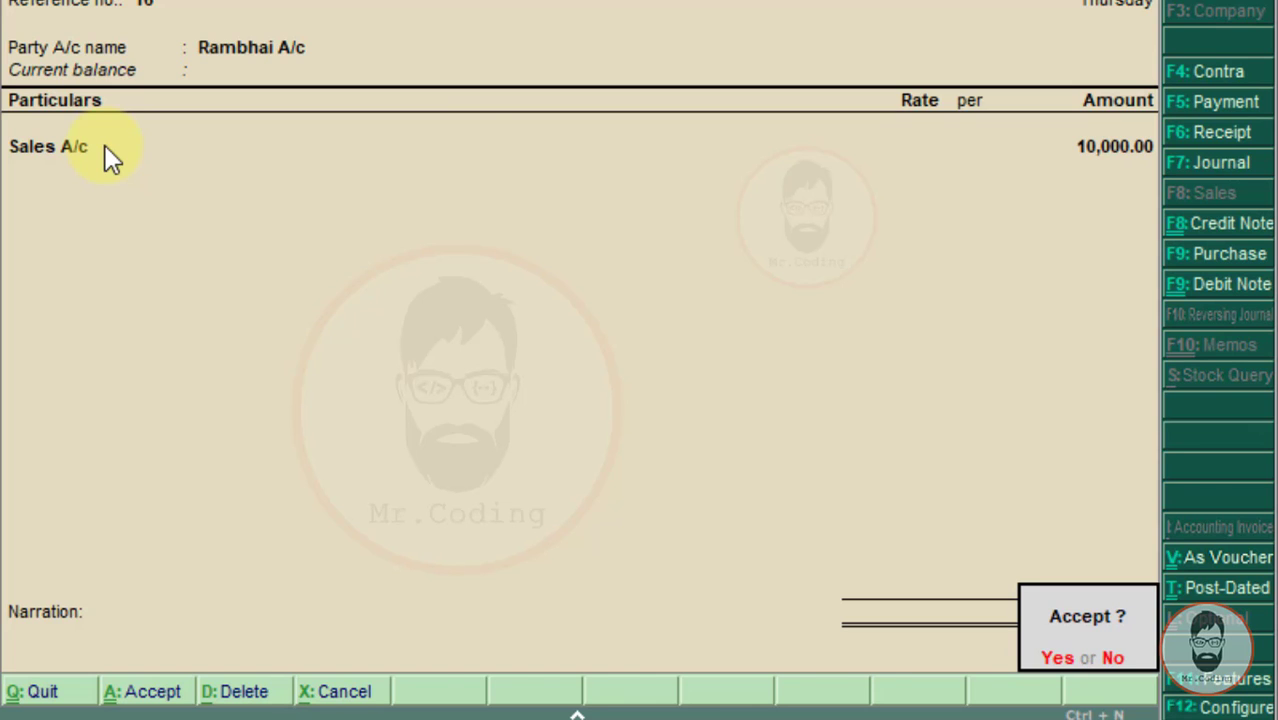
{"action": "key", "text": "Return"}
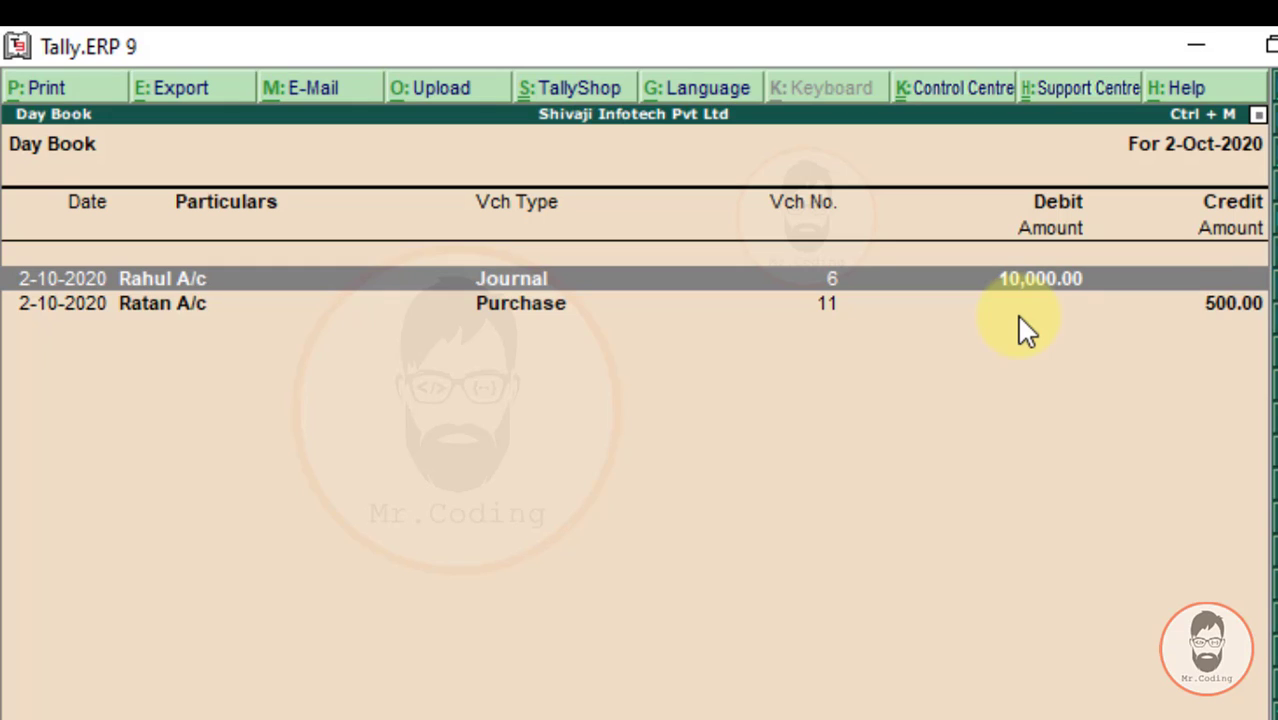
- Show the Day Book for 1-10-2020 and select sales voucher 16 to check the altered entries
{"action": "key", "text": "F2"}
{"action": "type", "text": "1"}
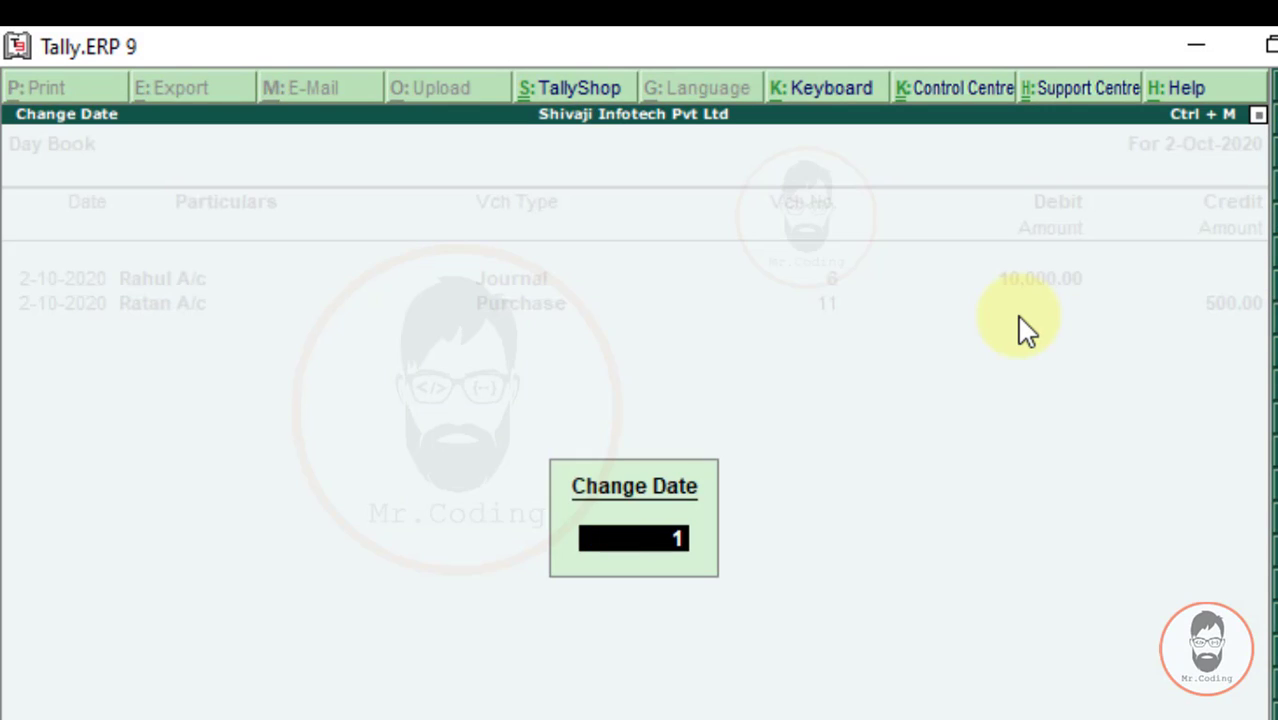
{"action": "type", "text": "-10-2020"}
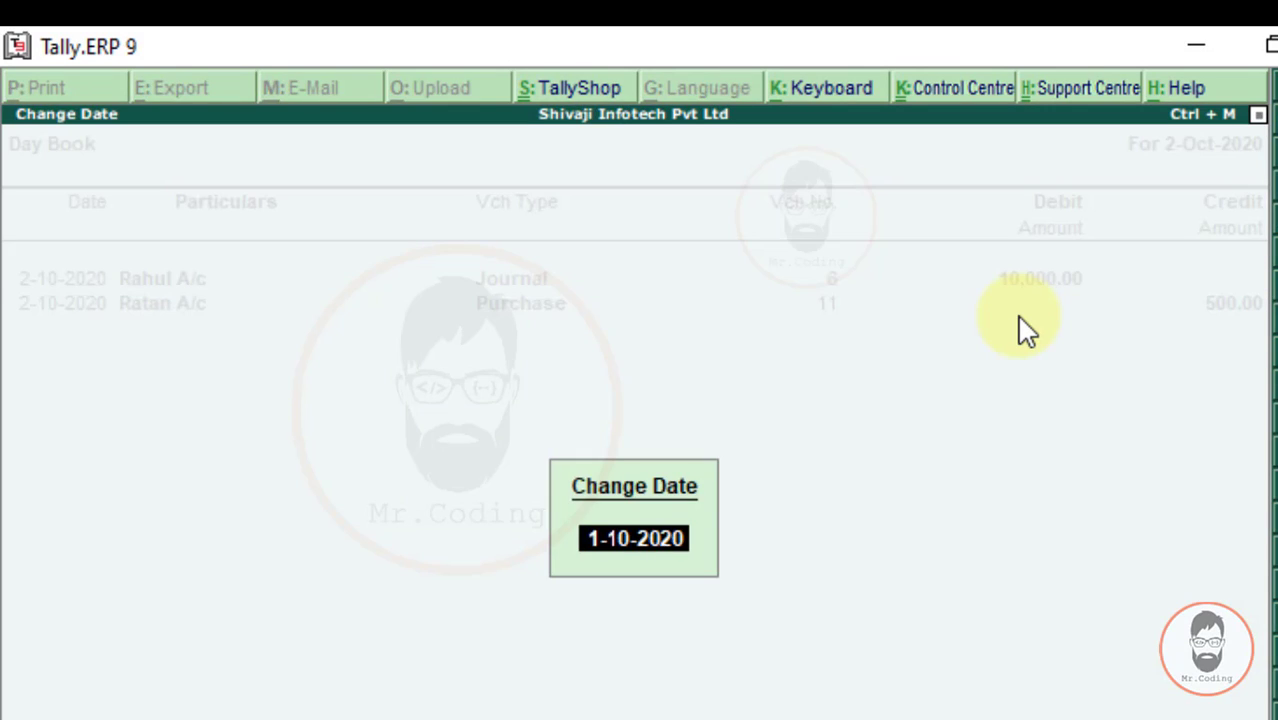
{"action": "key", "text": "Return"}
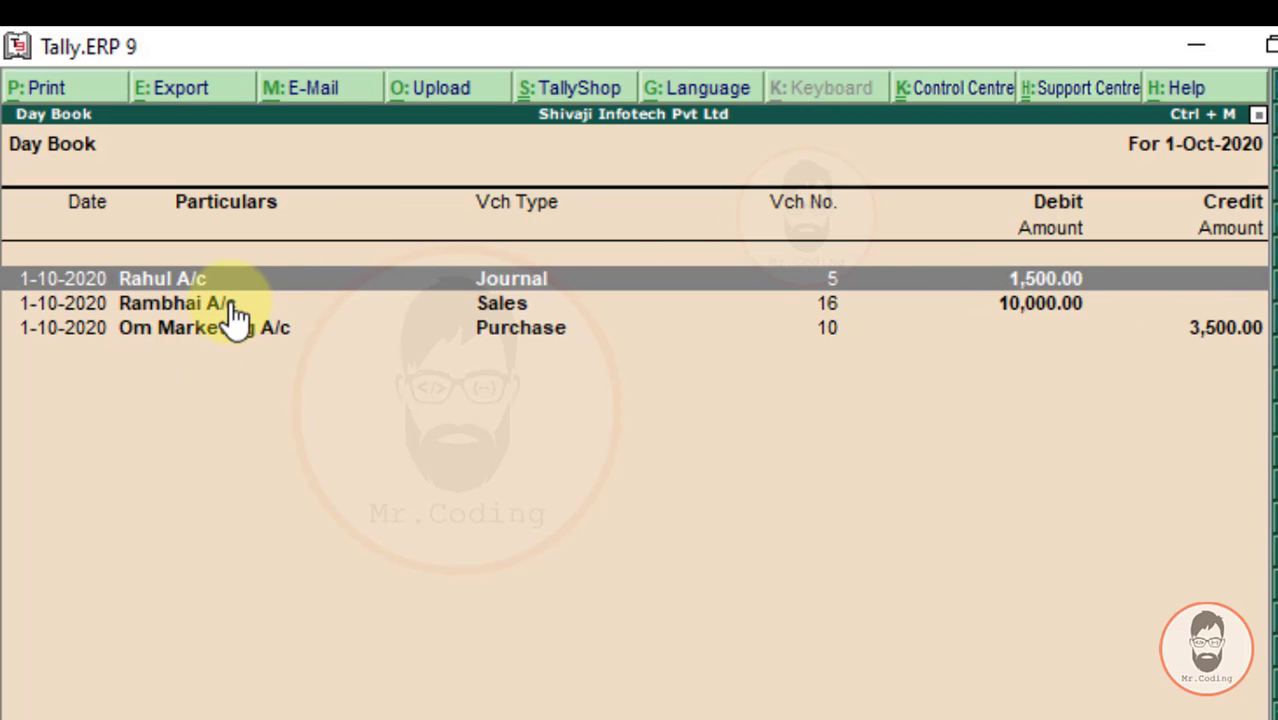
{"action": "left_click", "coordinate": [142, 302]}
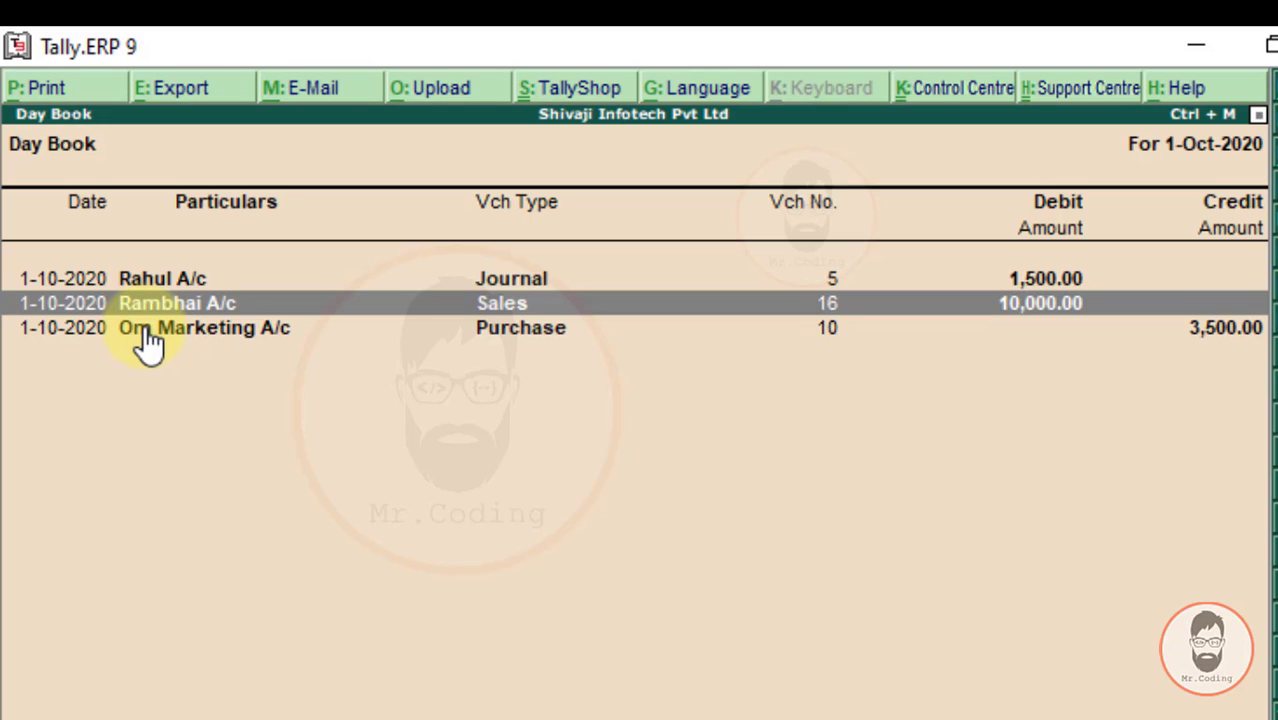
- Switch to the Word document and read transaction 3 with the corrections it asks for
{"action": "left_click", "coordinate": [485, 718]}
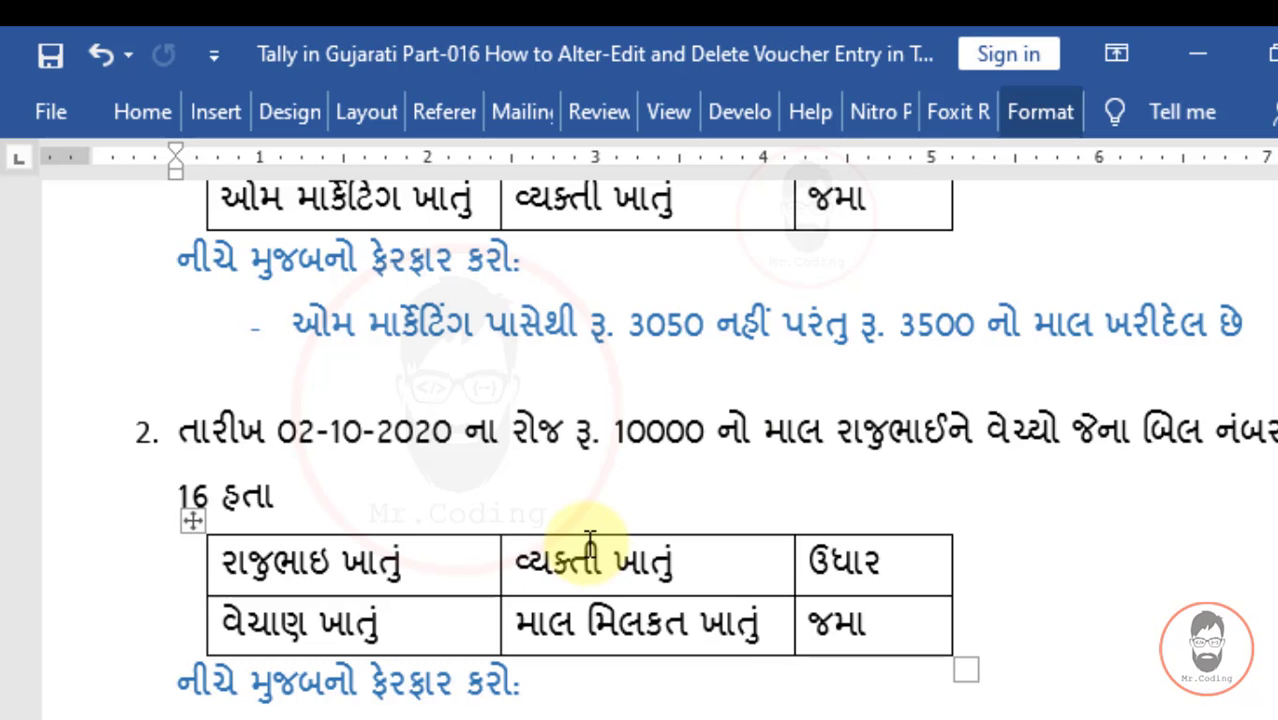
{"action": "scroll", "coordinate": [656, 491], "scroll_direction": "down", "scroll_amount": 5}
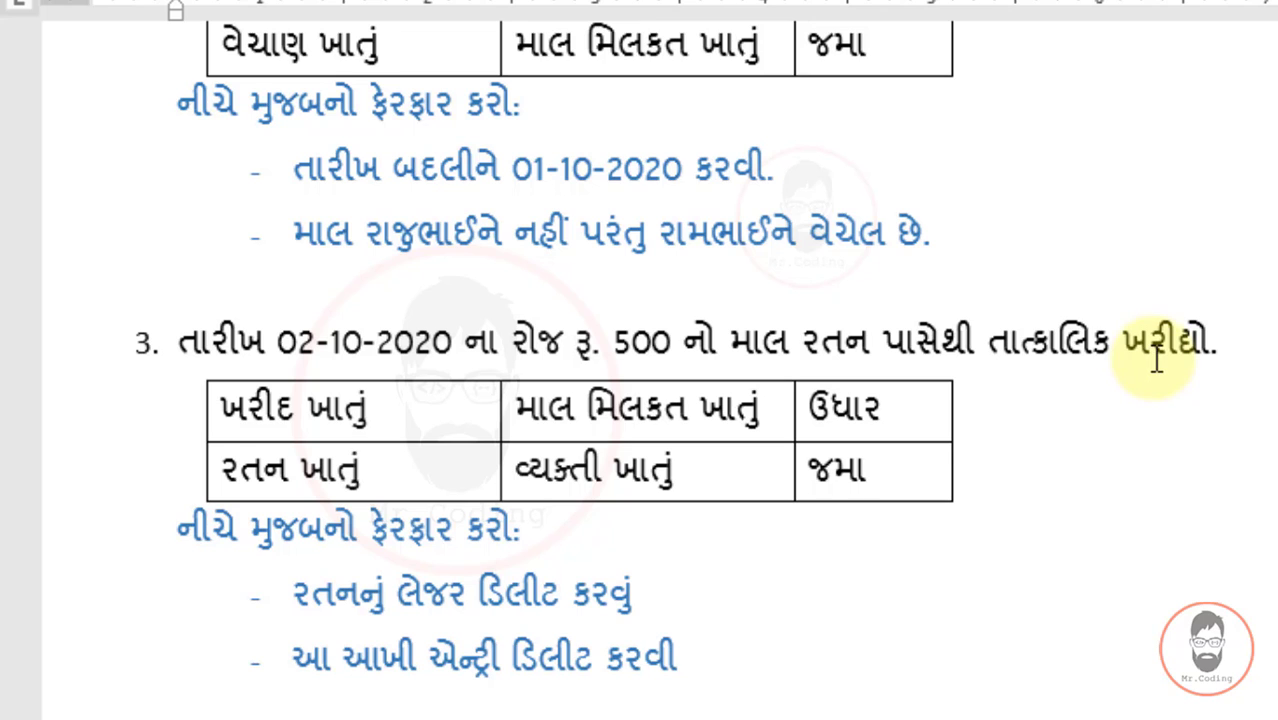
{"action": "scroll", "coordinate": [1073, 343], "scroll_direction": "down", "scroll_amount": 2}
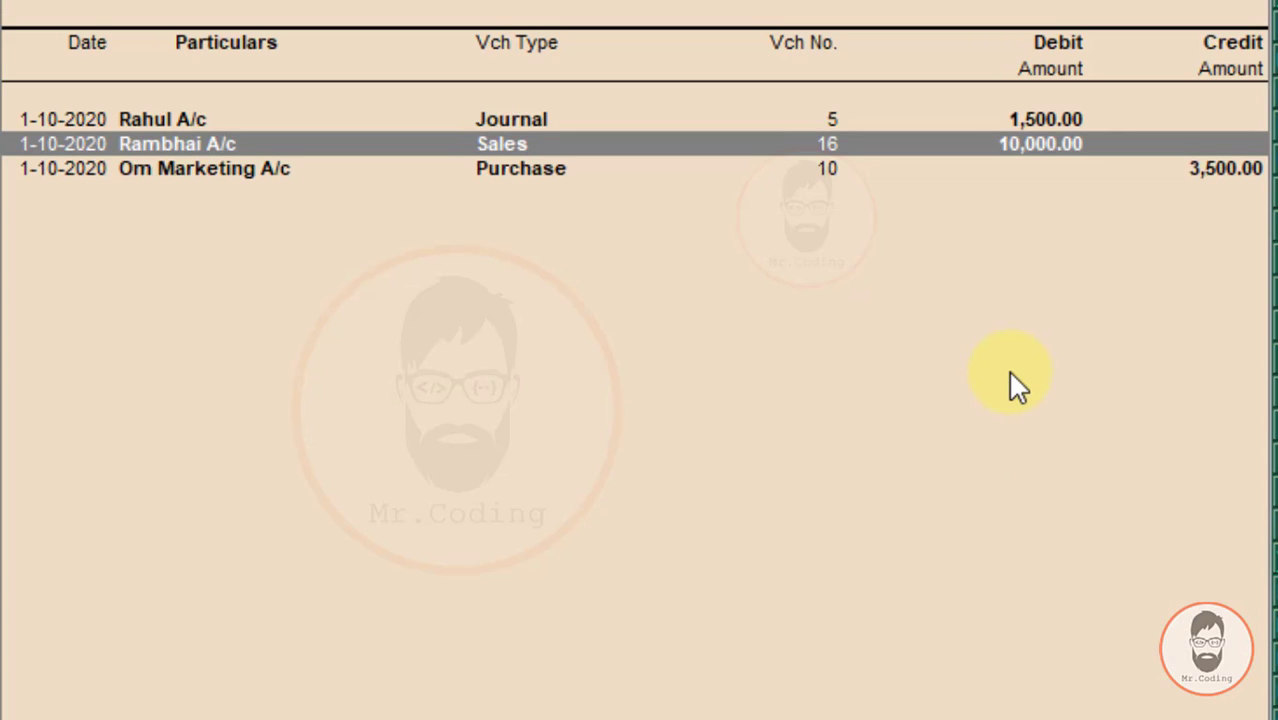
- Leave the Day Book in Tally.ERP 9 and go to the ledger options under Accounts Info
{"action": "key", "text": "Escape"}
{"action": "key", "text": "Escape"}
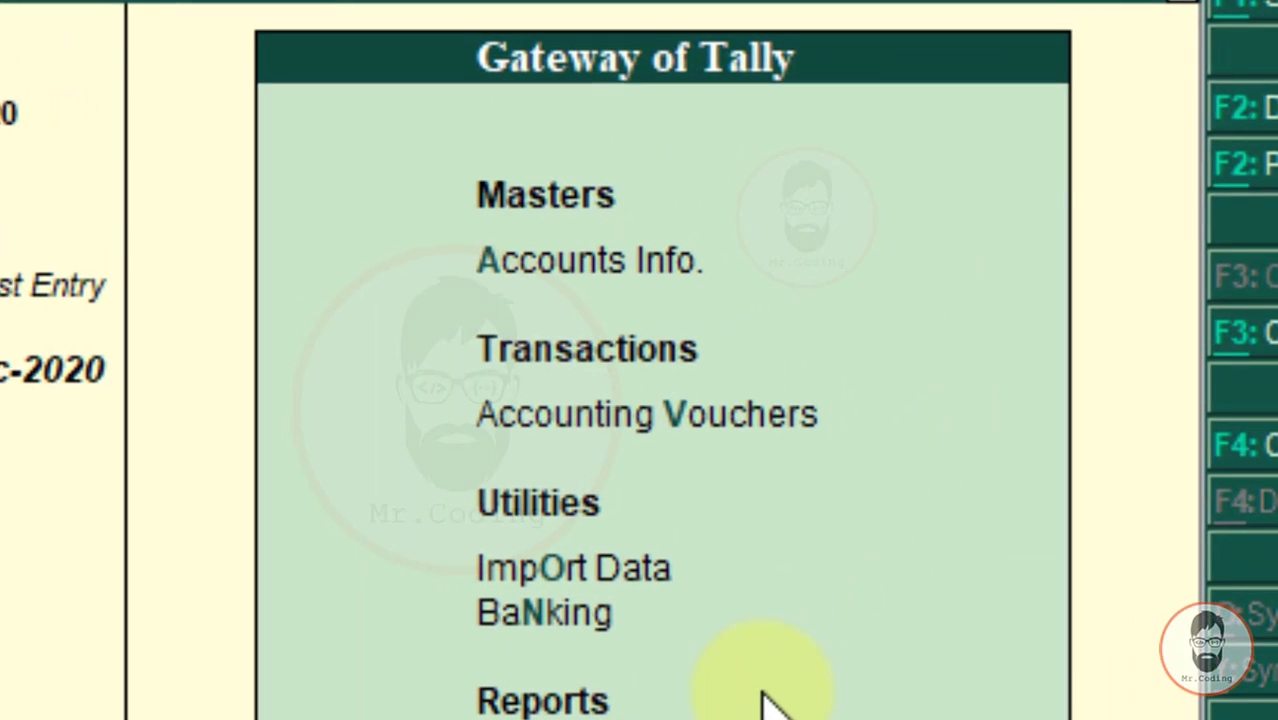
{"action": "key", "text": "Up"}
{"action": "key", "text": "Up"}
{"action": "key", "text": "Up"}
{"action": "key", "text": "Up"}
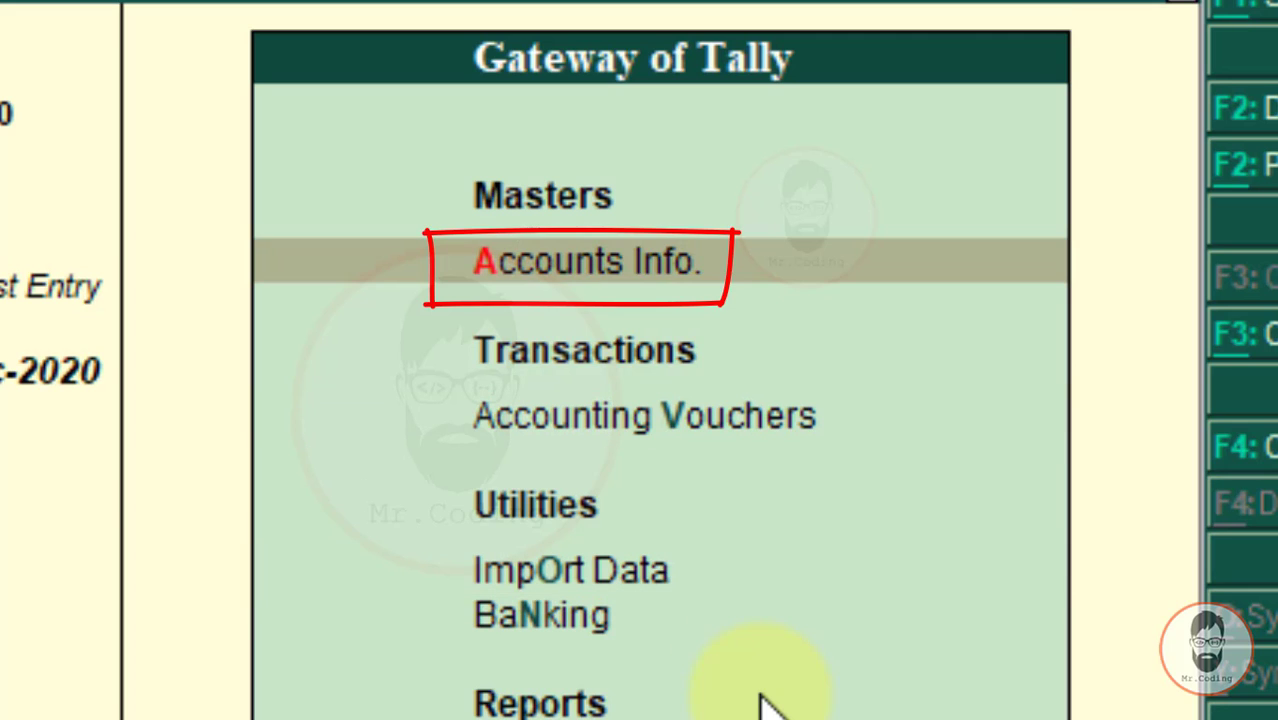
{"action": "key", "text": "Return"}
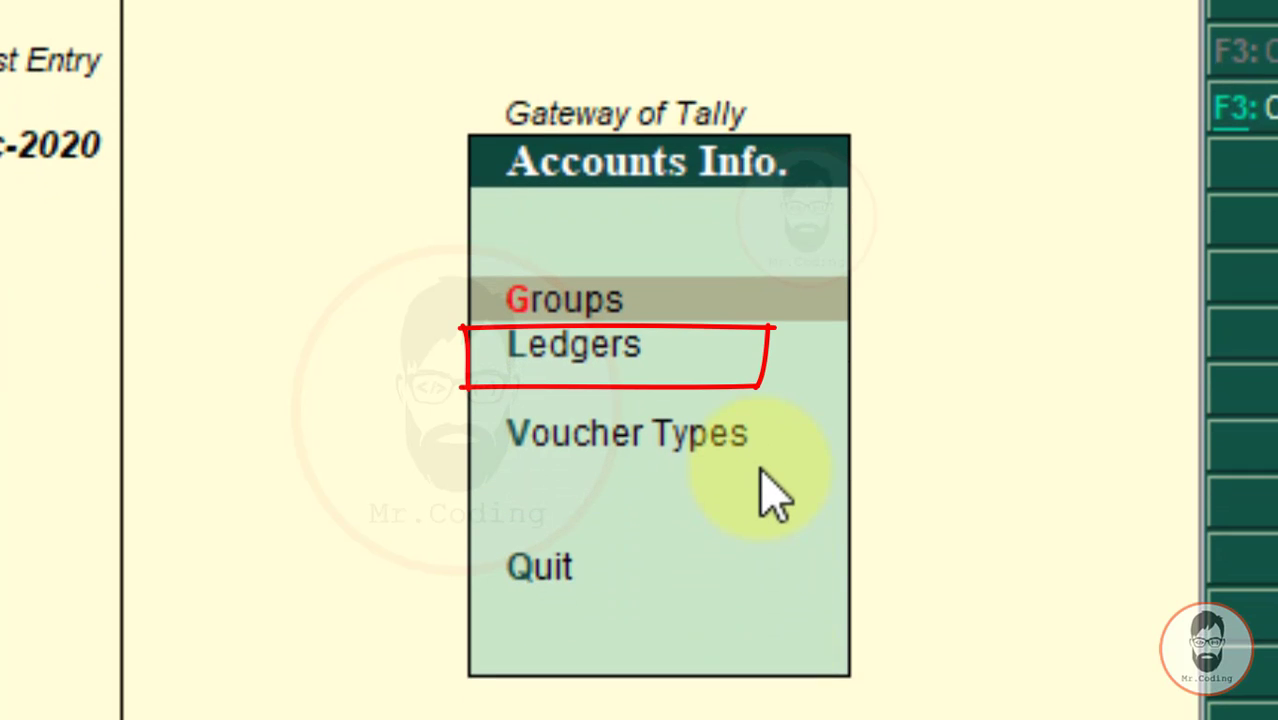
{"action": "key", "text": "Down"}
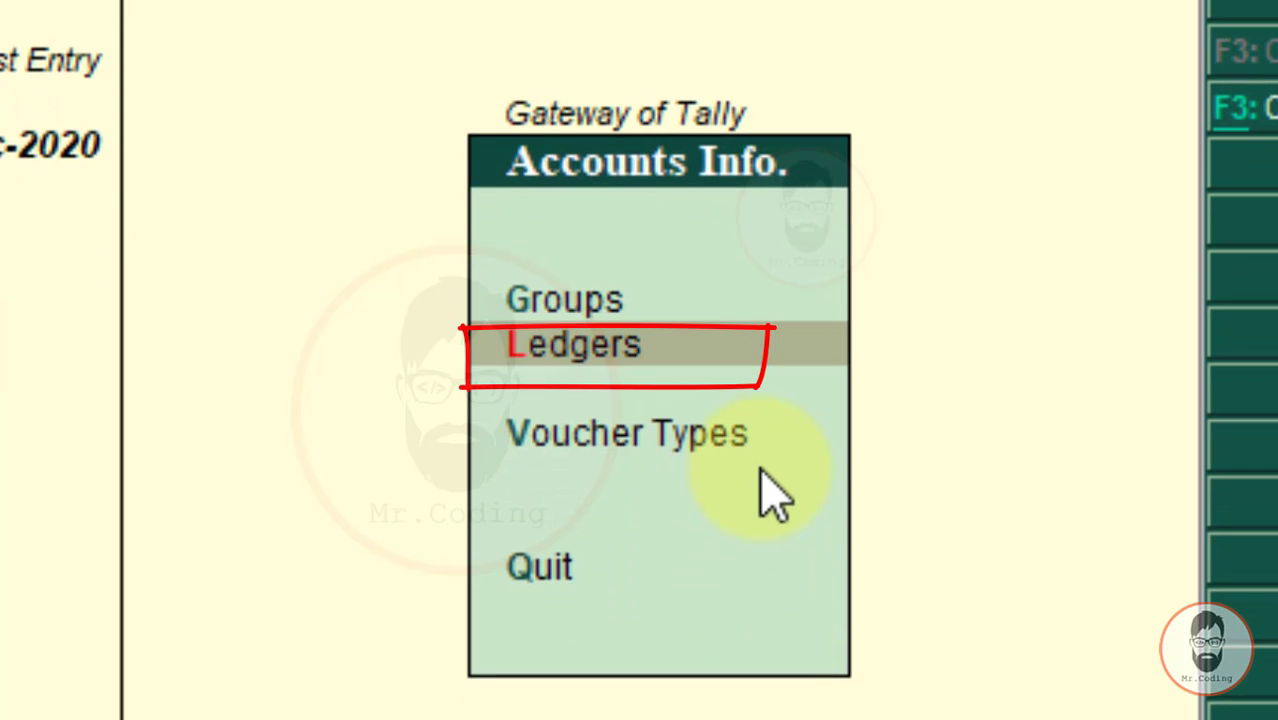
{"action": "key", "text": "Return"}
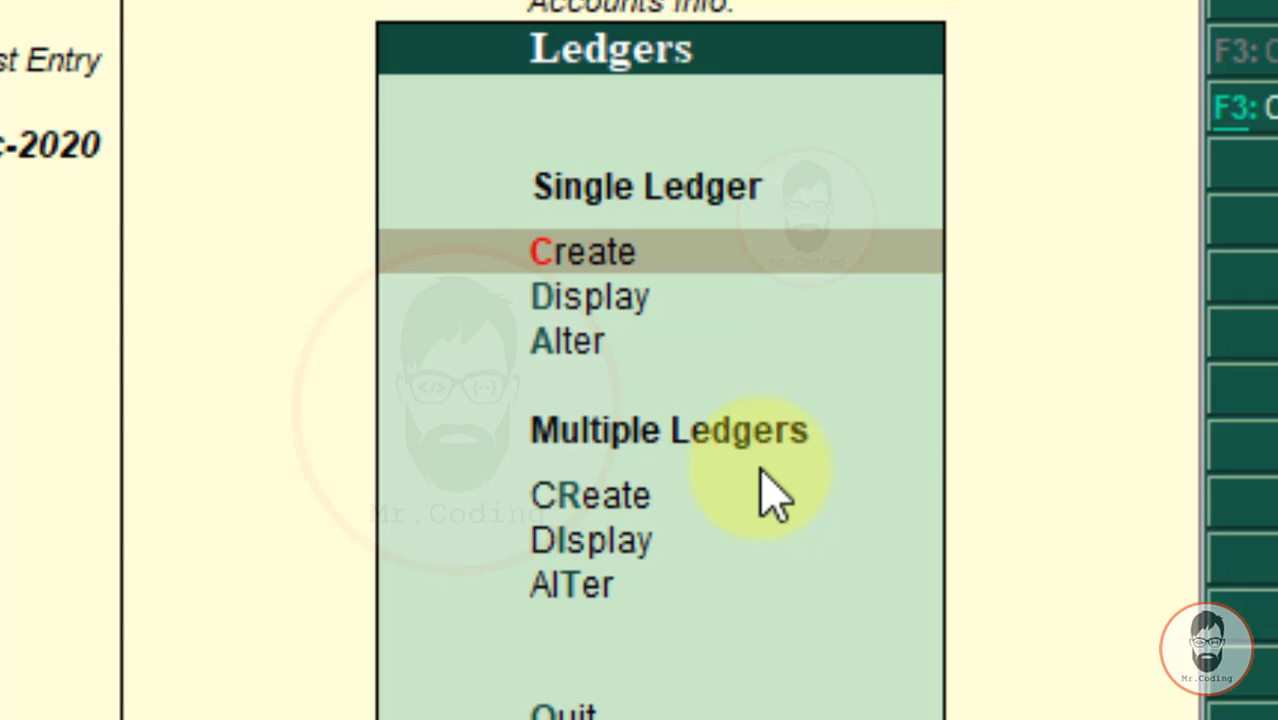
- Look through the full list of existing ledgers offered for single-ledger display, and leave it without choosing one
{"action": "key", "text": "Down"}
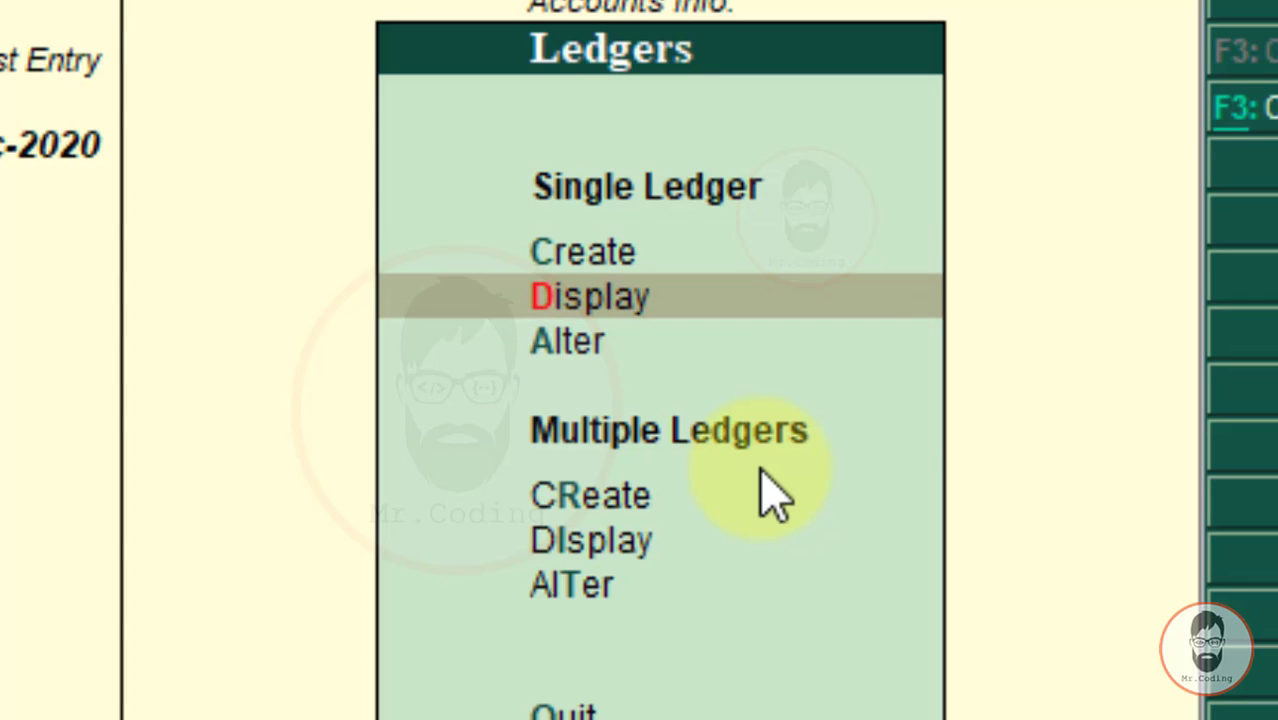
{"action": "key", "text": "Down"}
{"action": "key", "text": "Up"}
{"action": "key", "text": "Return"}
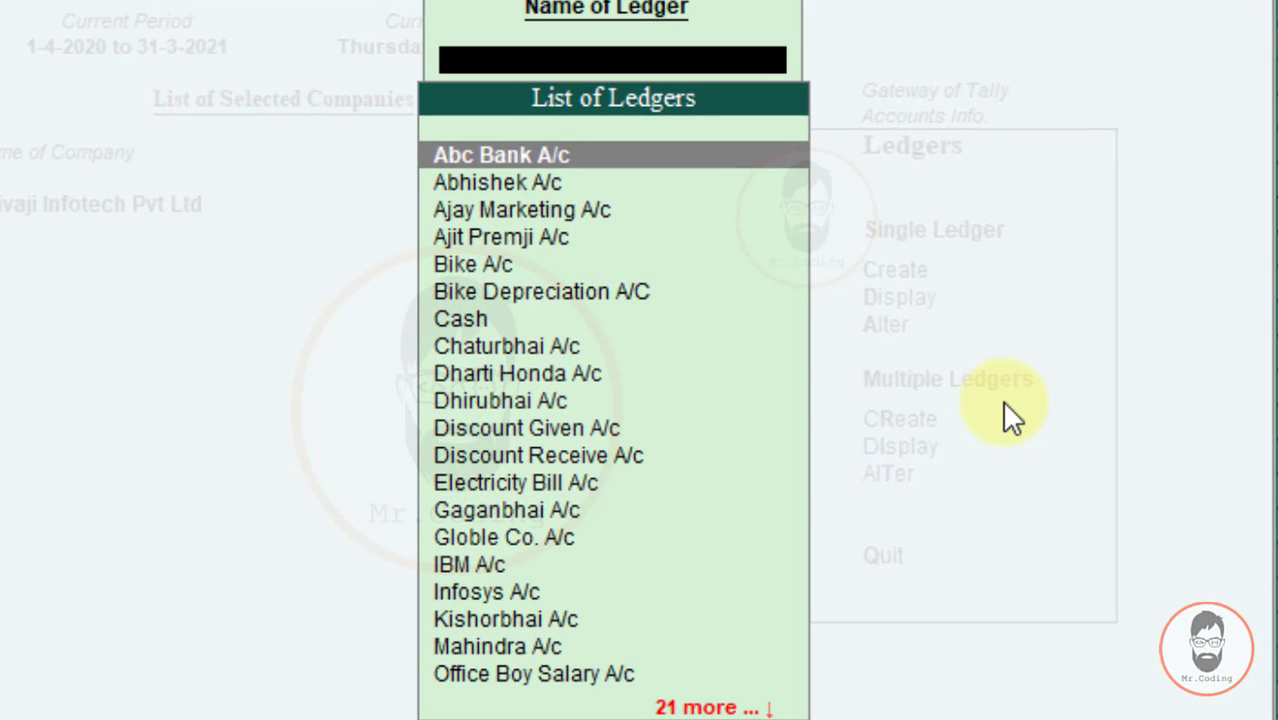
{"action": "key", "text": "Down"}
{"action": "key", "text": "Down"}
{"action": "key", "text": "Down"}
{"action": "key", "text": "Down"}
{"action": "key", "text": "Down"}
{"action": "key", "text": "Down"}
{"action": "key", "text": "Down"}
{"action": "key", "text": "Down"}
{"action": "key", "text": "Down"}
{"action": "key", "text": "Down"}
{"action": "key", "text": "Down"}
{"action": "key", "text": "Down"}
{"action": "key", "text": "Down"}
{"action": "key", "text": "Down"}
{"action": "key", "text": "Down"}
{"action": "key", "text": "Down"}
{"action": "key", "text": "Down"}
{"action": "key", "text": "Down"}
{"action": "key", "text": "Down"}
{"action": "key", "text": "Down"}
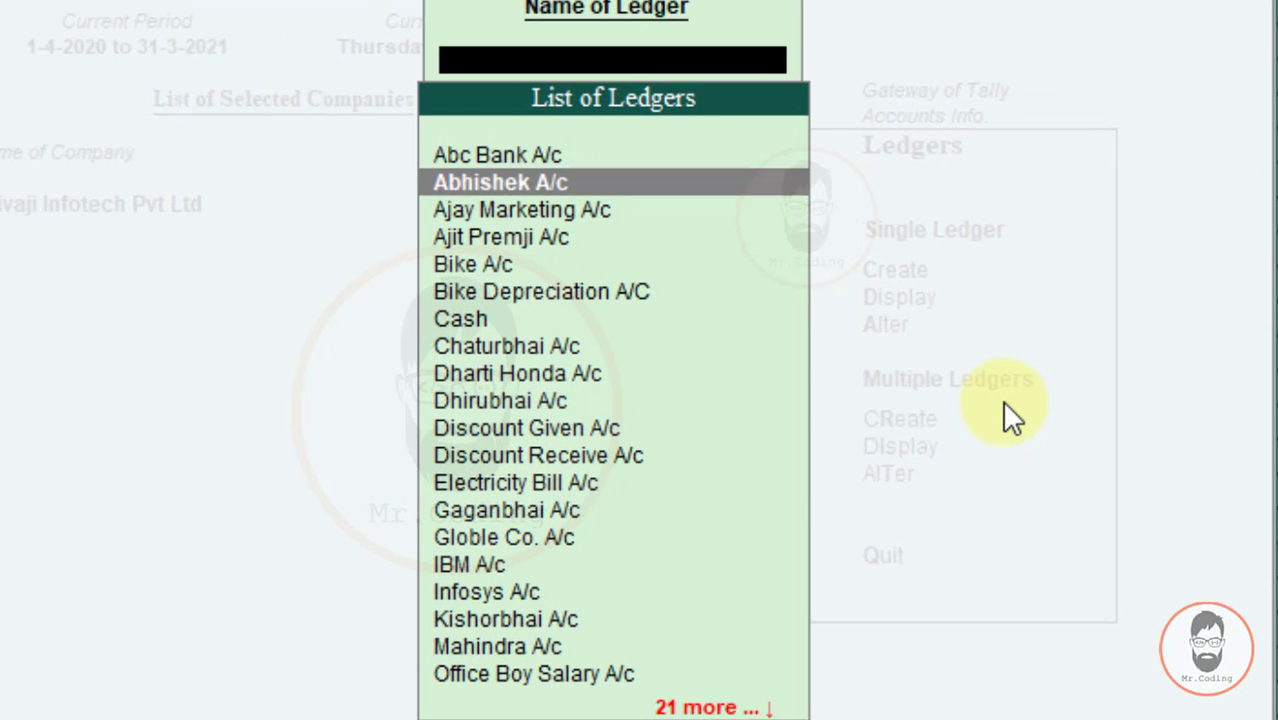
{"action": "key", "text": "Down"}
{"action": "key", "text": "Down"}
{"action": "key", "text": "Down"}
{"action": "key", "text": "Down"}
{"action": "key", "text": "Down"}
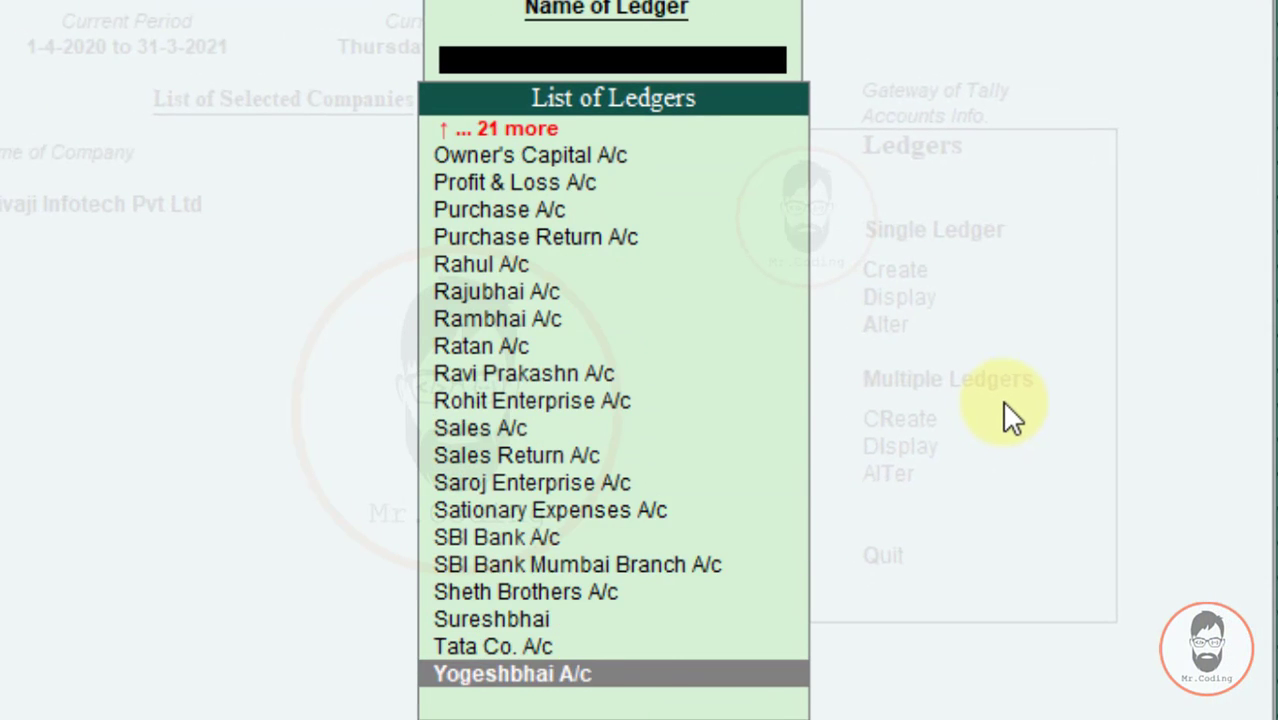
{"action": "key", "text": "Up"}
{"action": "key", "text": "Up"}
{"action": "key", "text": "Up"}
{"action": "key", "text": "Up"}
{"action": "key", "text": "Up"}
{"action": "key", "text": "Up"}
{"action": "key", "text": "Up"}
{"action": "key", "text": "Up"}
{"action": "key", "text": "Up"}
{"action": "key", "text": "Up"}
{"action": "key", "text": "Up"}
{"action": "key", "text": "Up"}
{"action": "key", "text": "Up"}
{"action": "key", "text": "Up"}
{"action": "key", "text": "Up"}
{"action": "key", "text": "Up"}
{"action": "key", "text": "Up"}
{"action": "key", "text": "Up"}
{"action": "key", "text": "Up"}
{"action": "key", "text": "Up"}
{"action": "key", "text": "Up"}
{"action": "key", "text": "Up"}
{"action": "key", "text": "Up"}
{"action": "key", "text": "Up"}
{"action": "key", "text": "Up"}
{"action": "key", "text": "Up"}
{"action": "key", "text": "Up"}
{"action": "key", "text": "Up"}
{"action": "key", "text": "Up"}
{"action": "key", "text": "Up"}
{"action": "key", "text": "Up"}
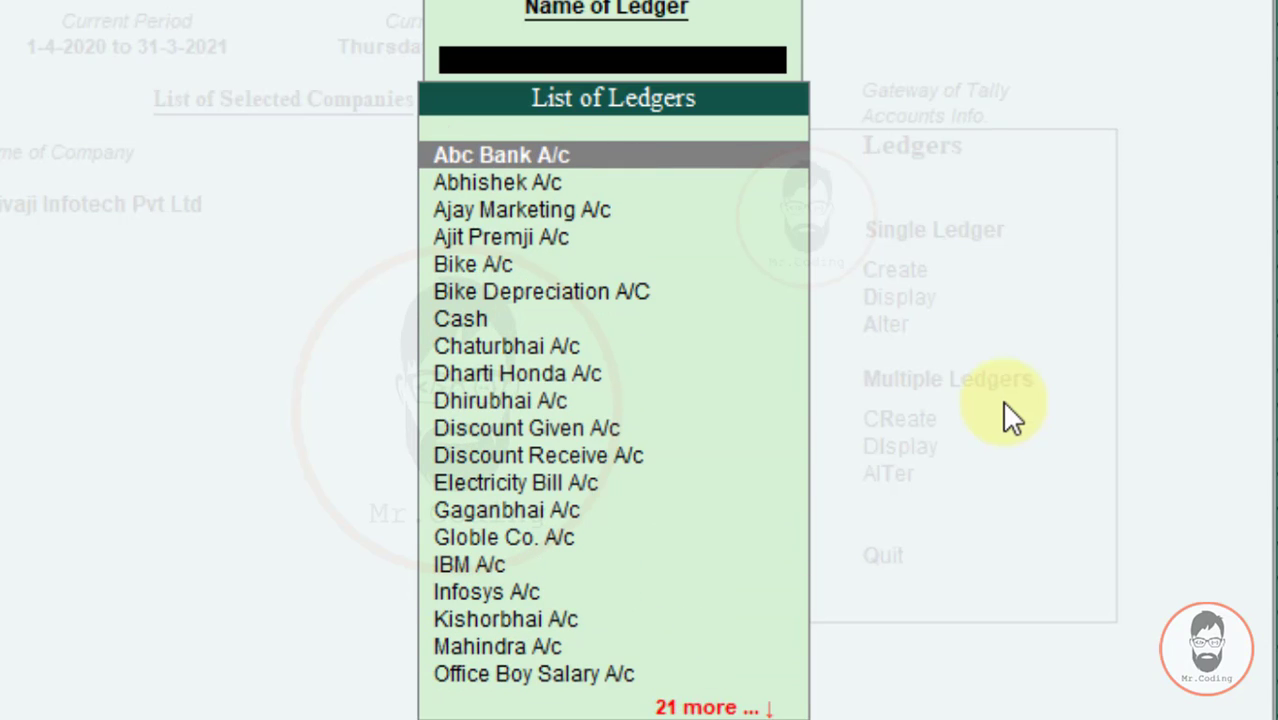
{"action": "key", "text": "Escape"}
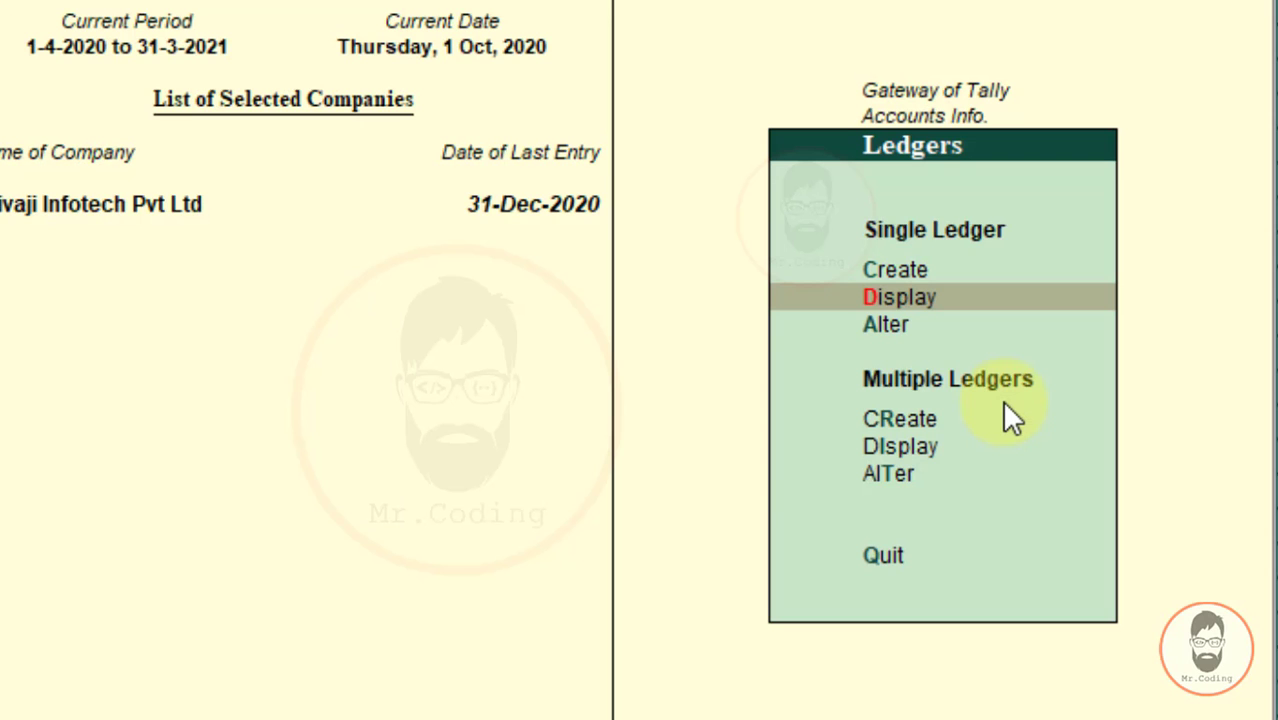
- Open transaction 3's supplier ledger for single-ledger alteration
{"action": "key", "text": "Down"}
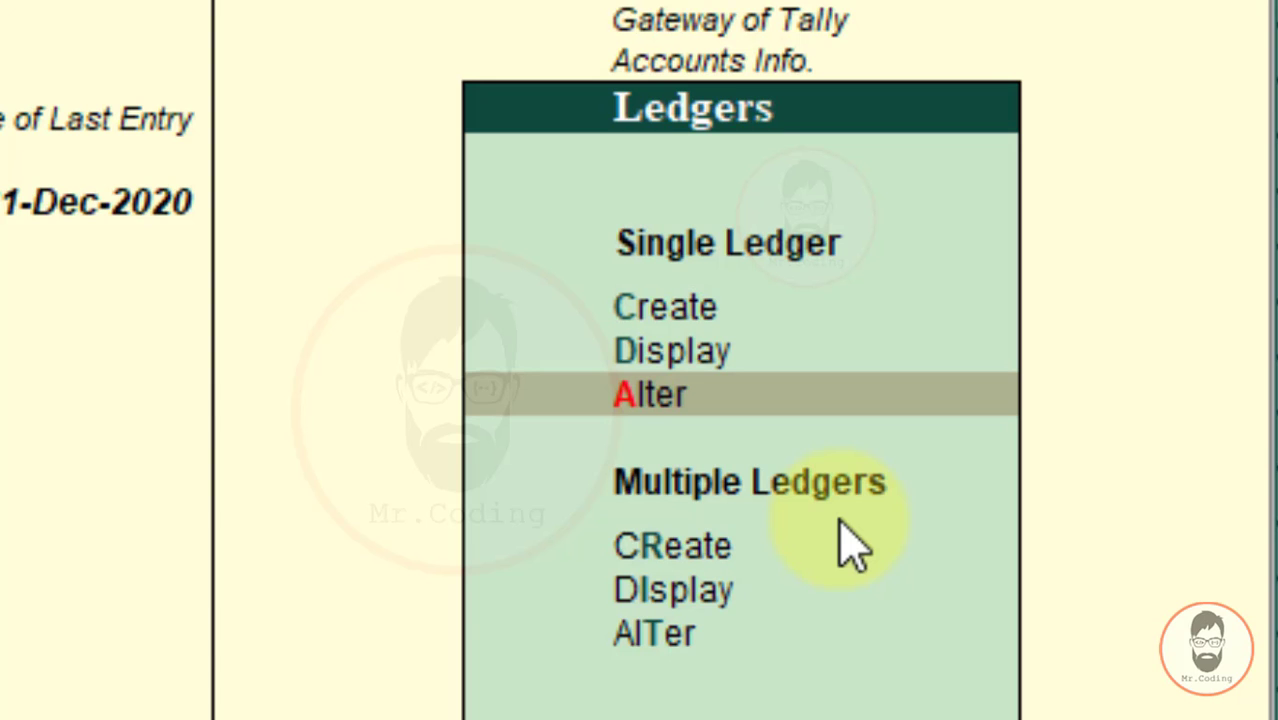
{"action": "key", "text": "Return"}
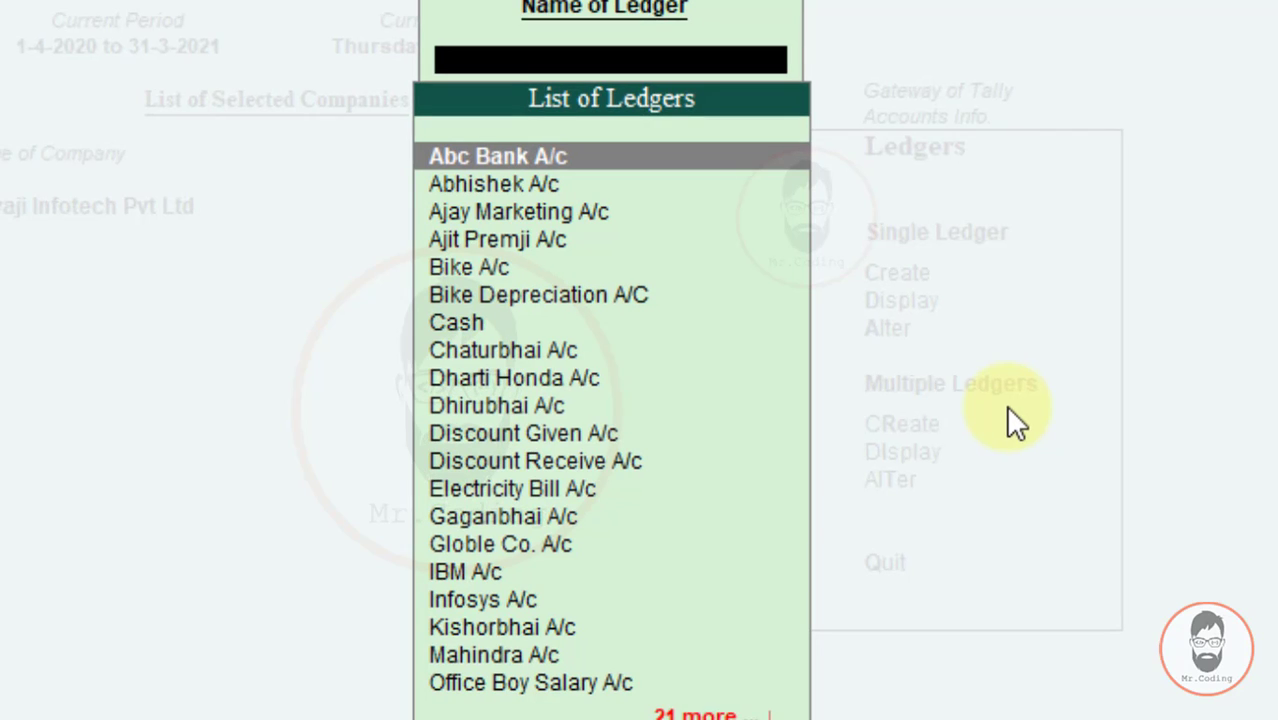
{"action": "type", "text": "R"}
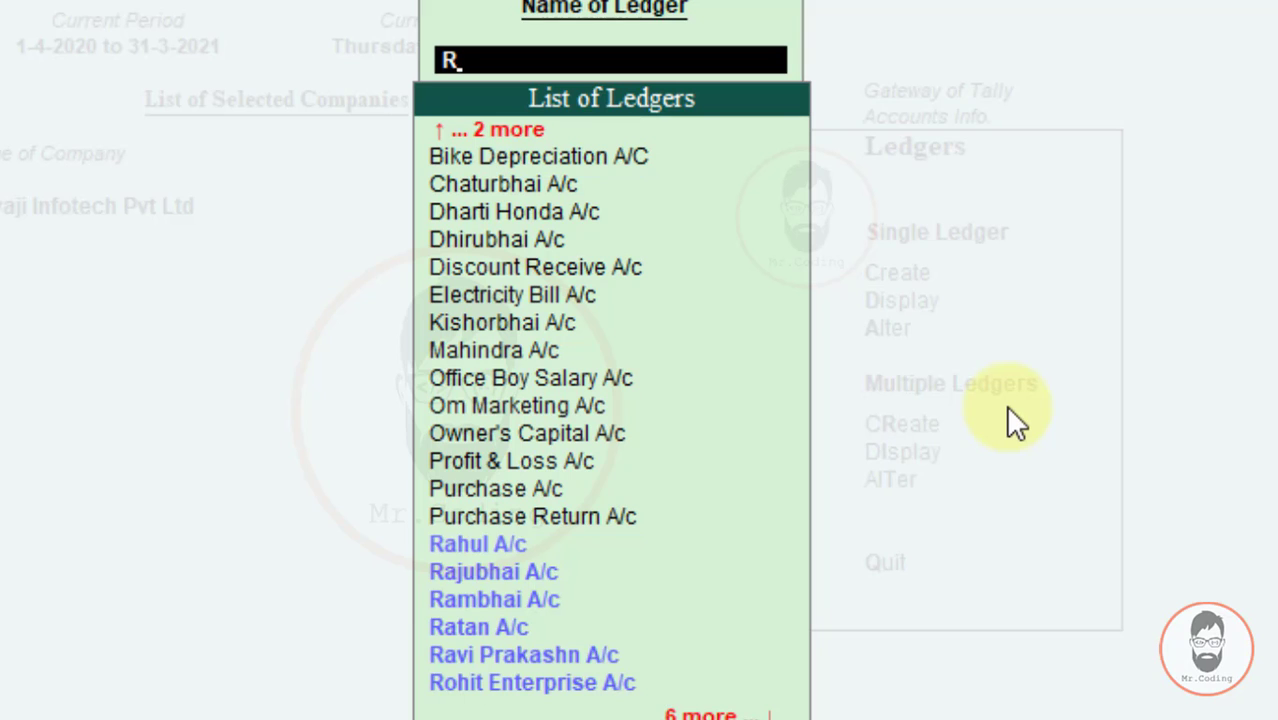
{"action": "key", "text": "Down"}
{"action": "key", "text": "Down"}
{"action": "key", "text": "Down"}
{"action": "key", "text": "Down"}
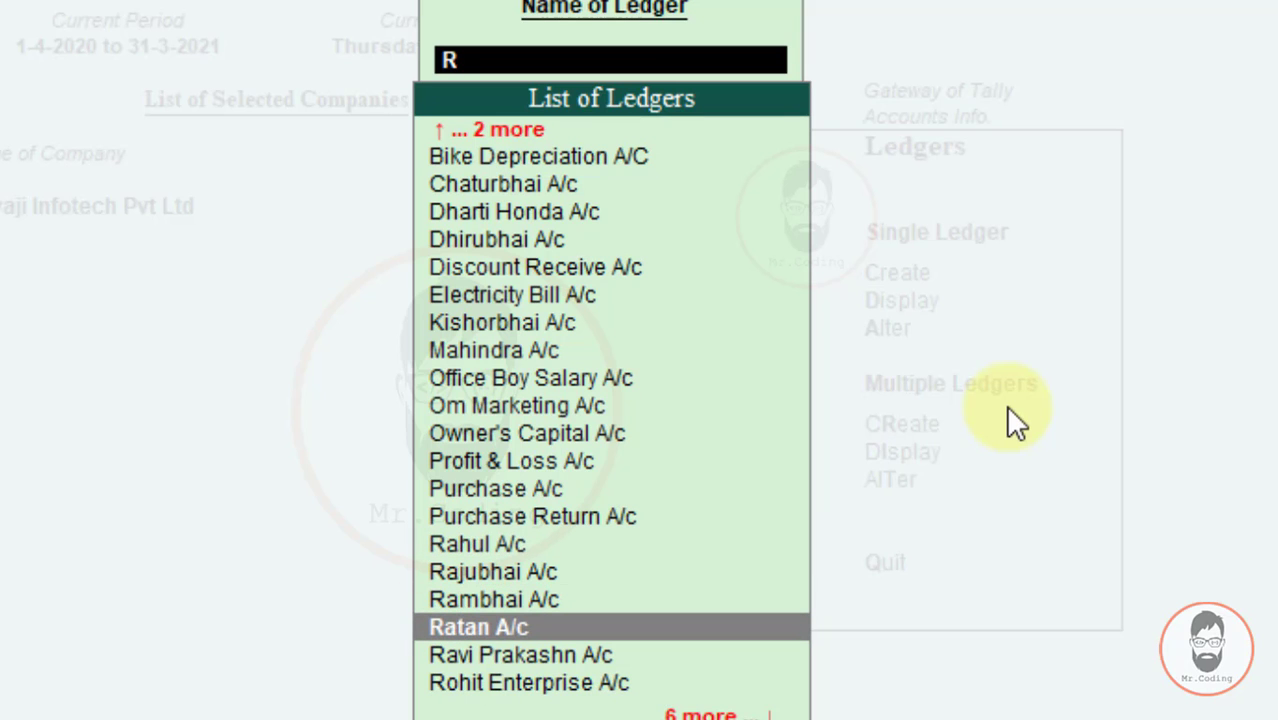
{"action": "key", "text": "Return"}
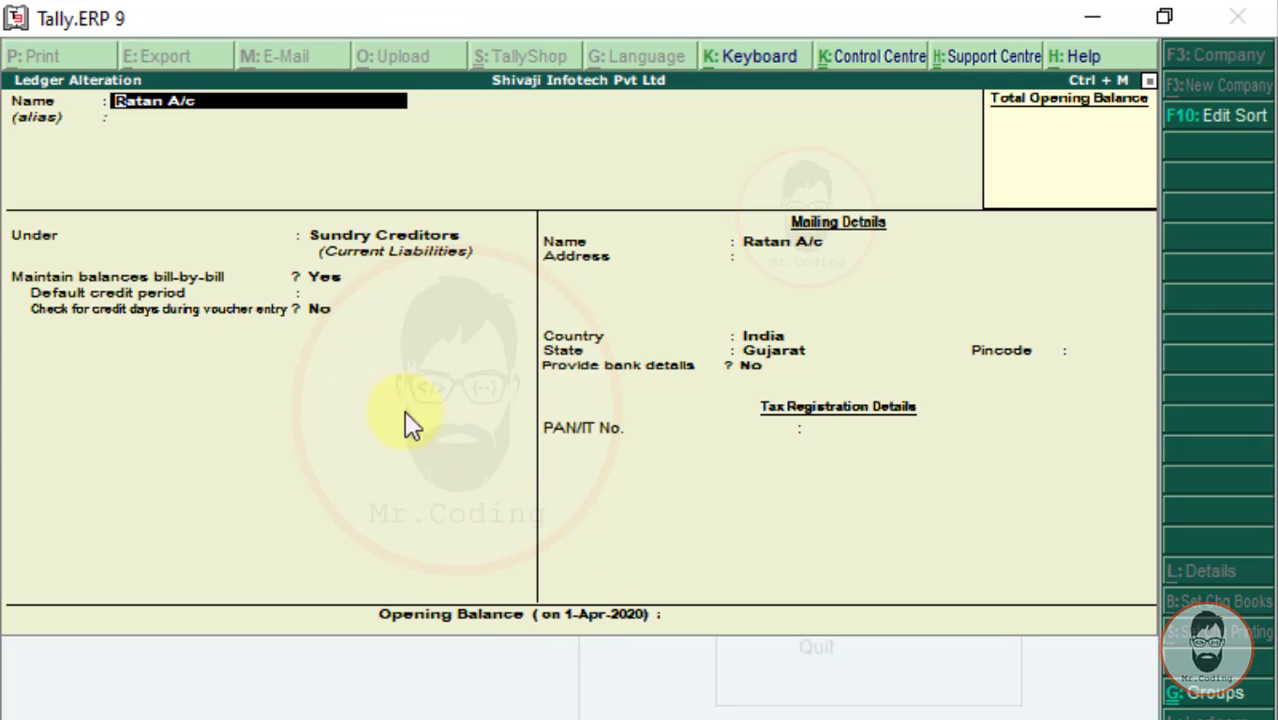
- Review transaction 3 in the Word document by highlighting its text and account table, and return to Tally.ERP 9
{"action": "key", "text": "alt+Tab"}
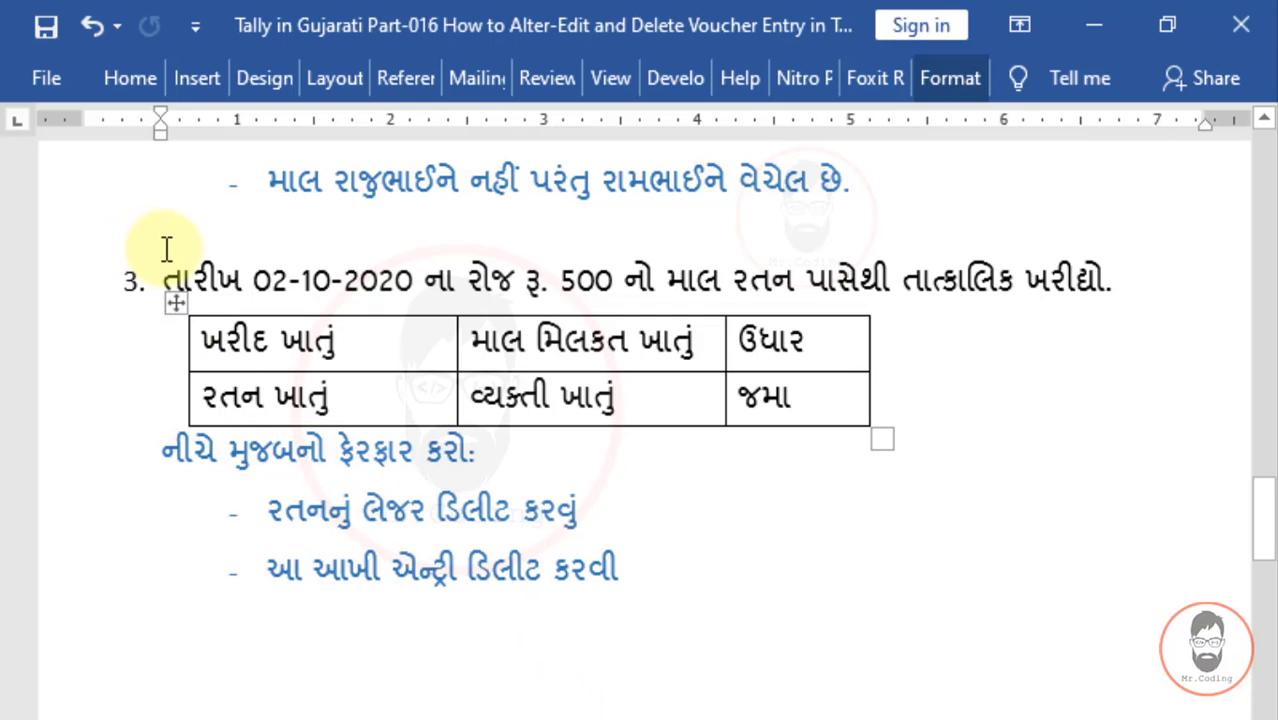
{"action": "left_click_drag", "start_coordinate": [296, 288], "coordinate": [737, 477]}
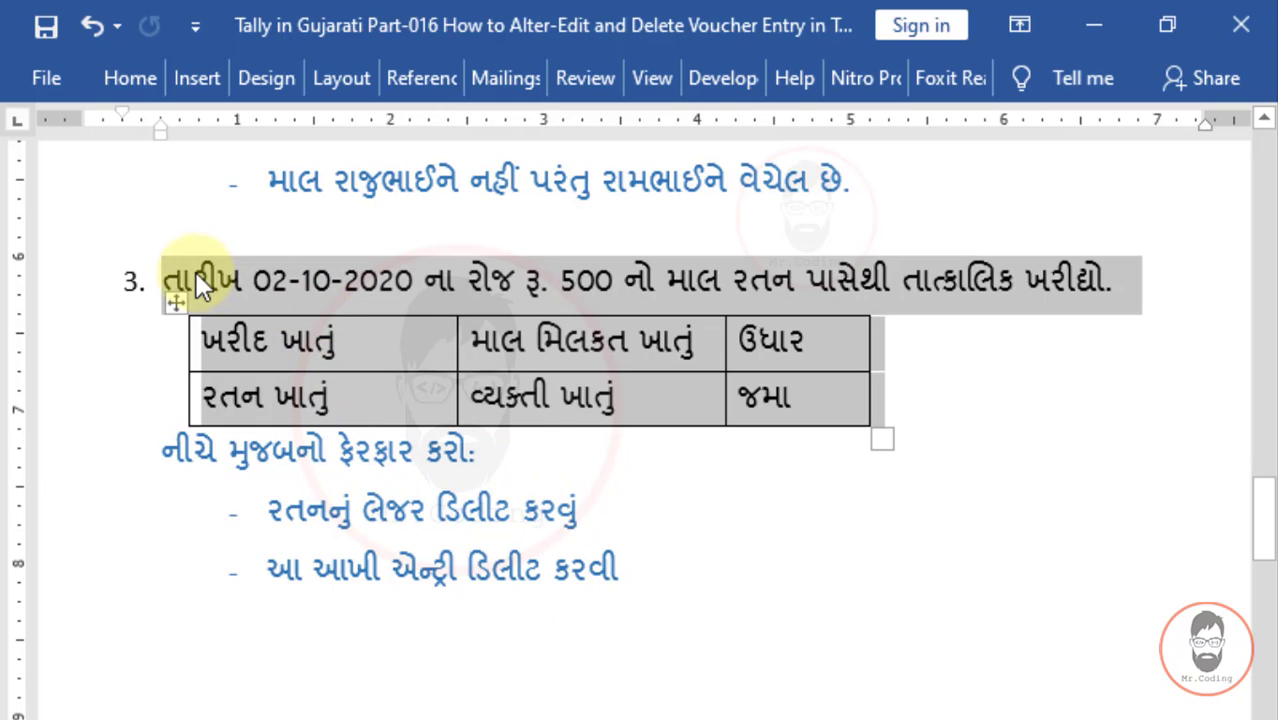
{"action": "left_click", "coordinate": [170, 272]}
{"action": "left_click_drag", "start_coordinate": [168, 278], "coordinate": [842, 408]}
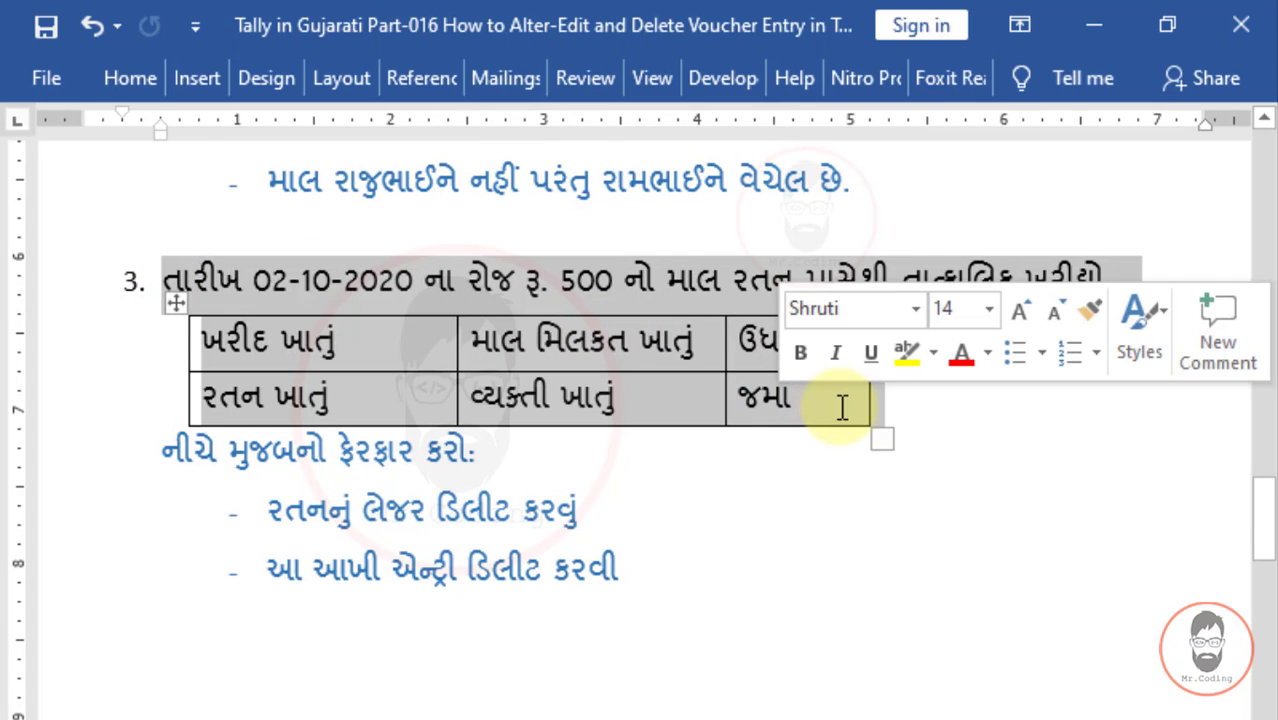
{"action": "left_click", "coordinate": [573, 717]}
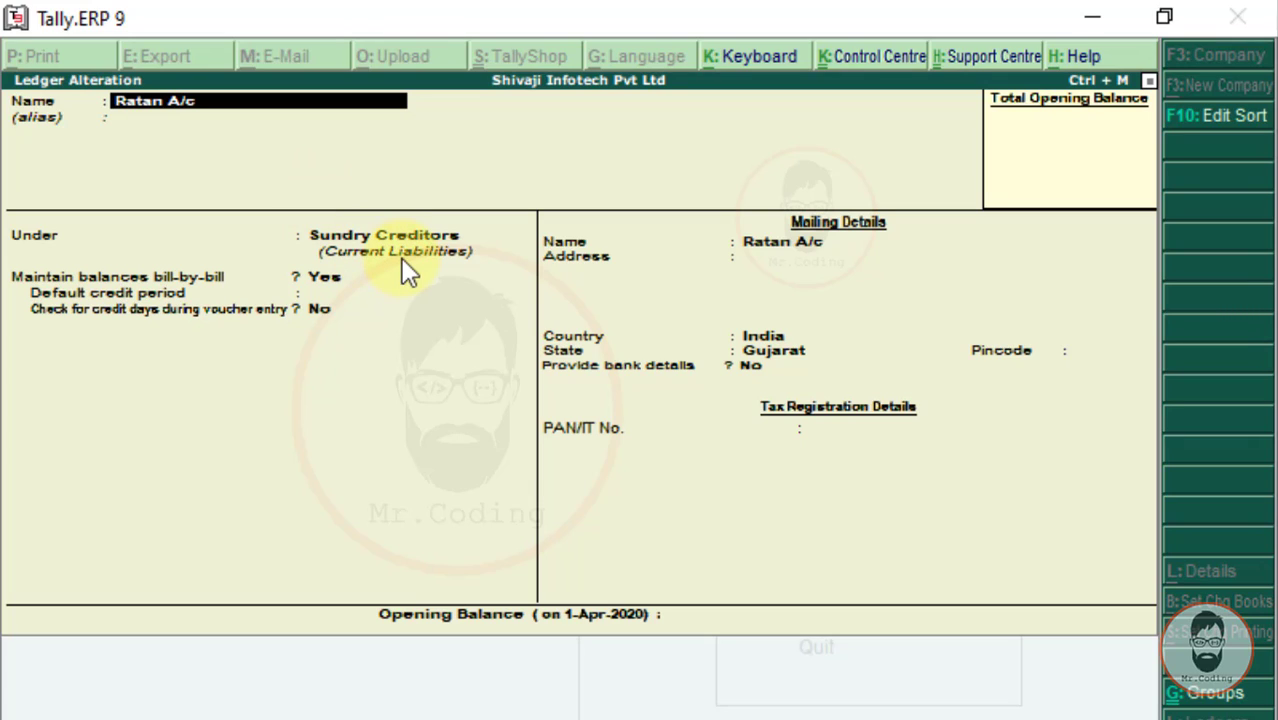
- Quit the supplier's ledger alteration without saving and return to the Gateway of Tally
{"action": "key", "text": "Escape"}
{"action": "key", "text": "Return"}
{"action": "key", "text": "BackSpace"}
{"action": "key", "text": "Escape"}
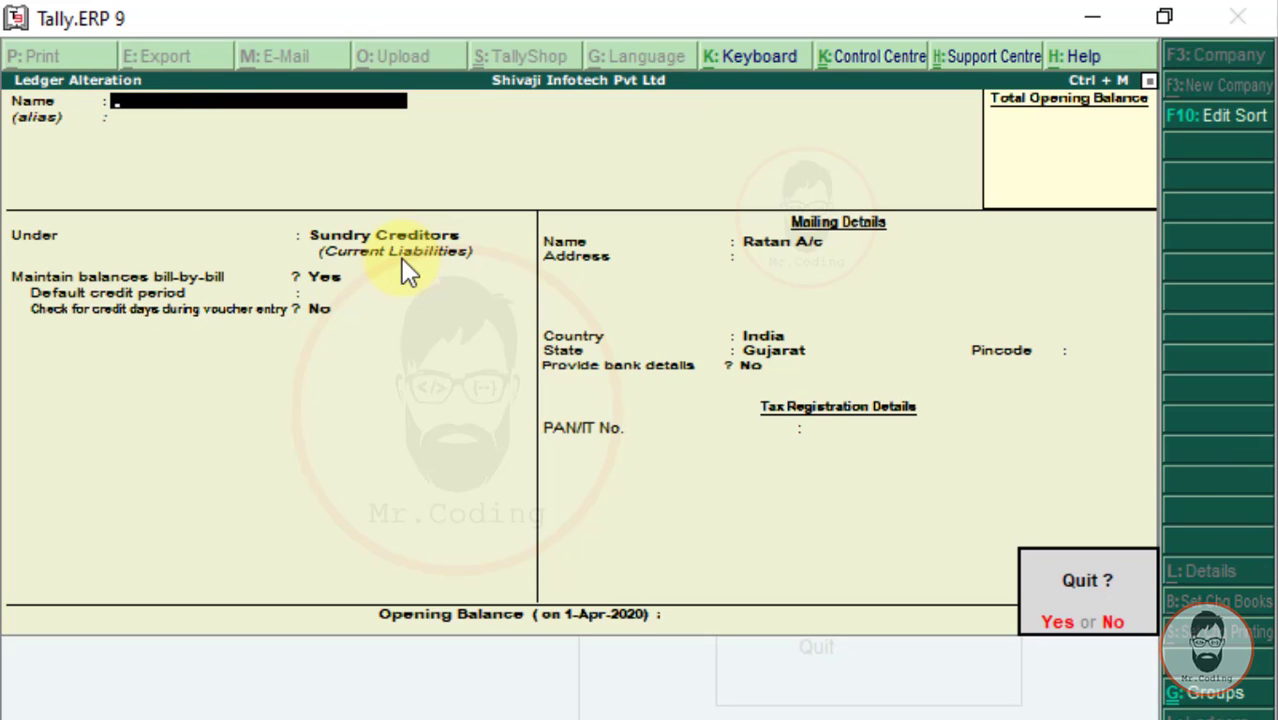
{"action": "key", "text": "y"}
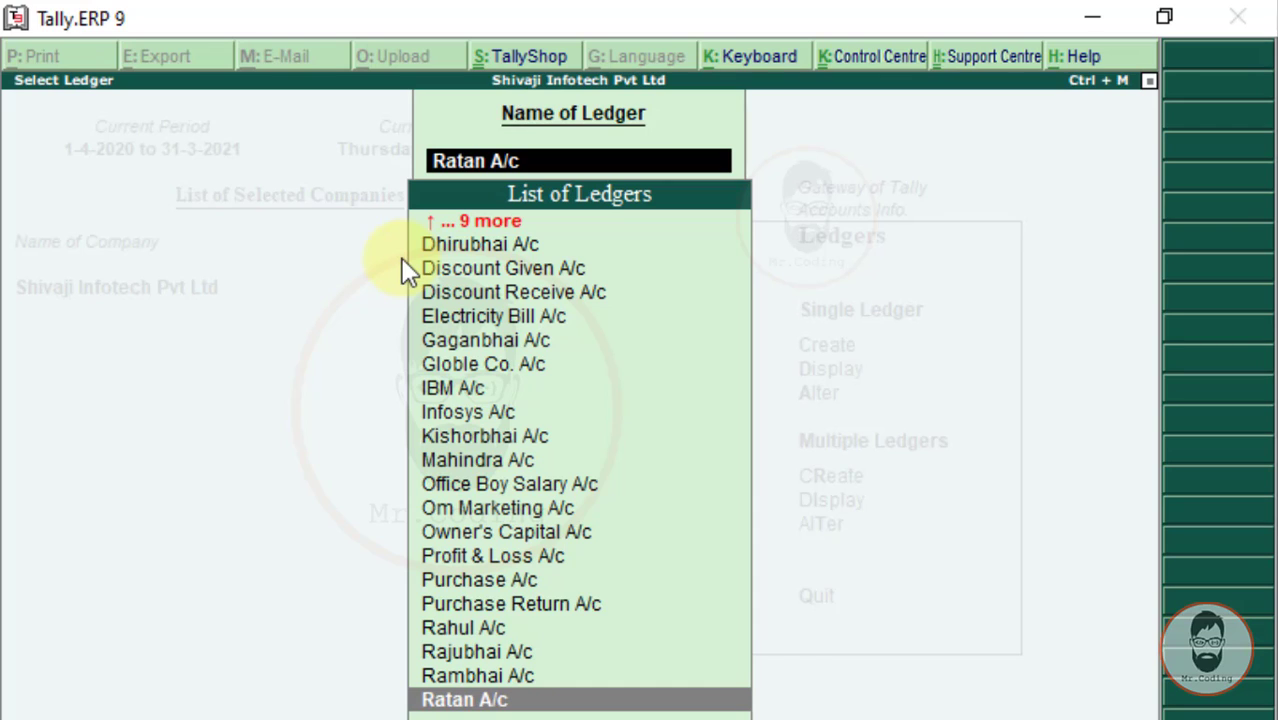
{"action": "key", "text": "BackSpace"}
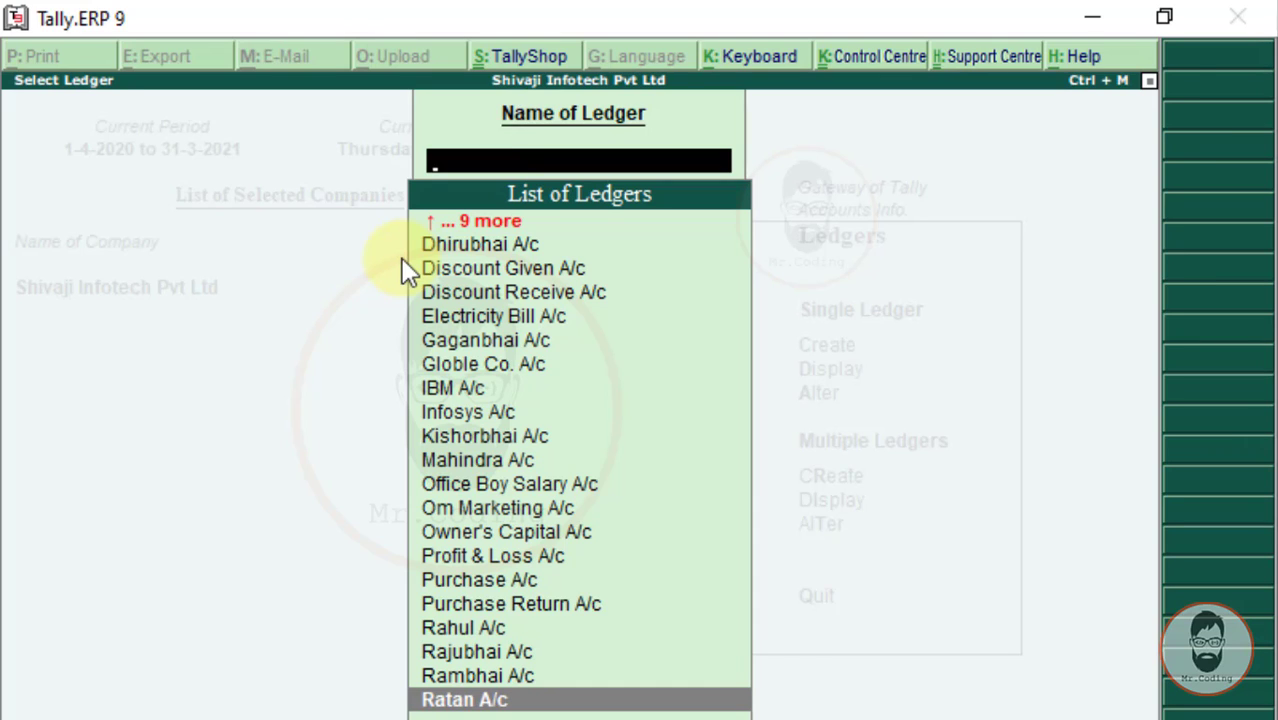
{"action": "key", "text": "Escape"}
{"action": "key", "text": "Escape"}
{"action": "key", "text": "Escape"}
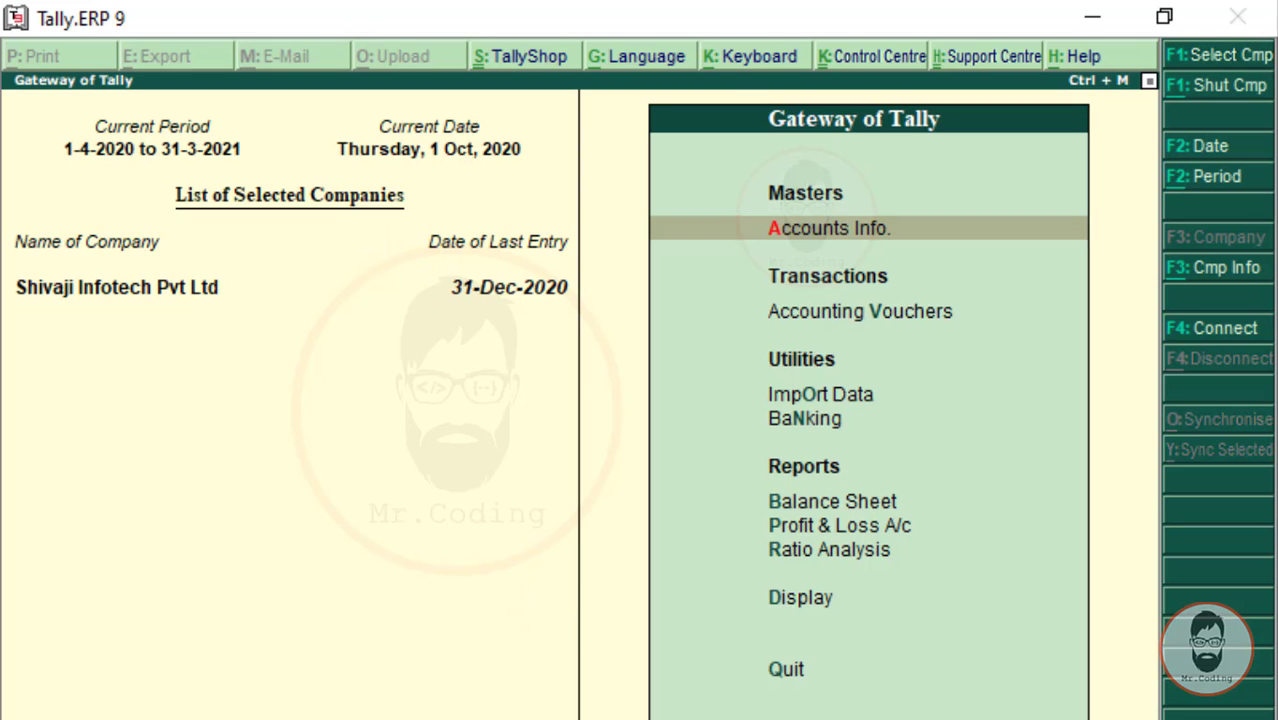
- Check transaction 3 in the Word document once more, and open the Day Book in Tally.ERP 9
{"action": "key", "text": "alt+Tab"}
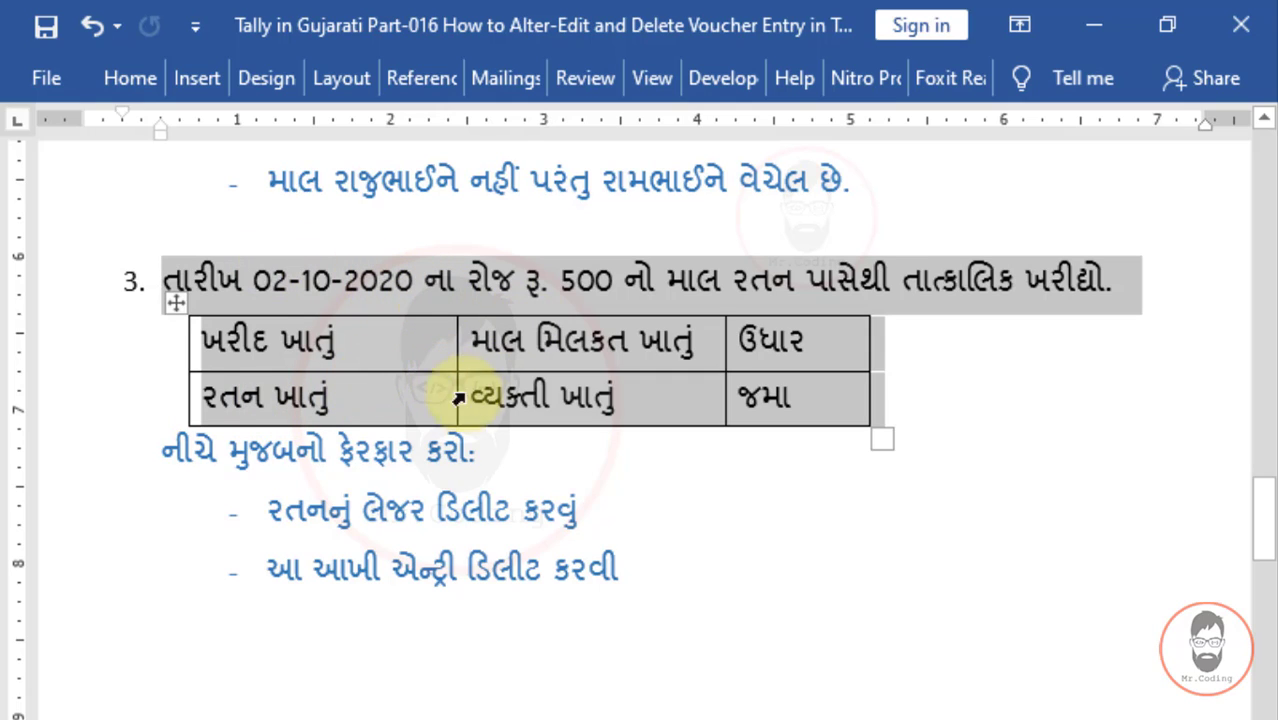
{"action": "mouse_move", "coordinate": [816, 719]}
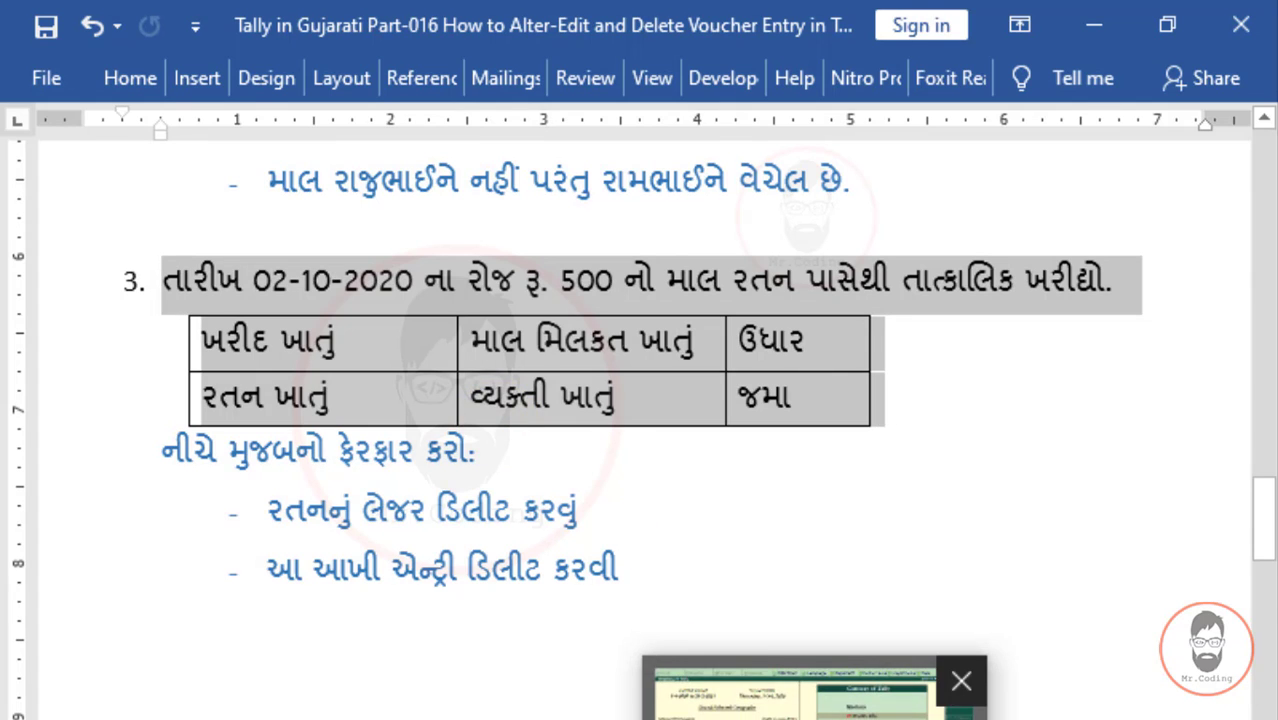
{"action": "left_click", "coordinate": [850, 702]}
{"action": "key", "text": "d"}
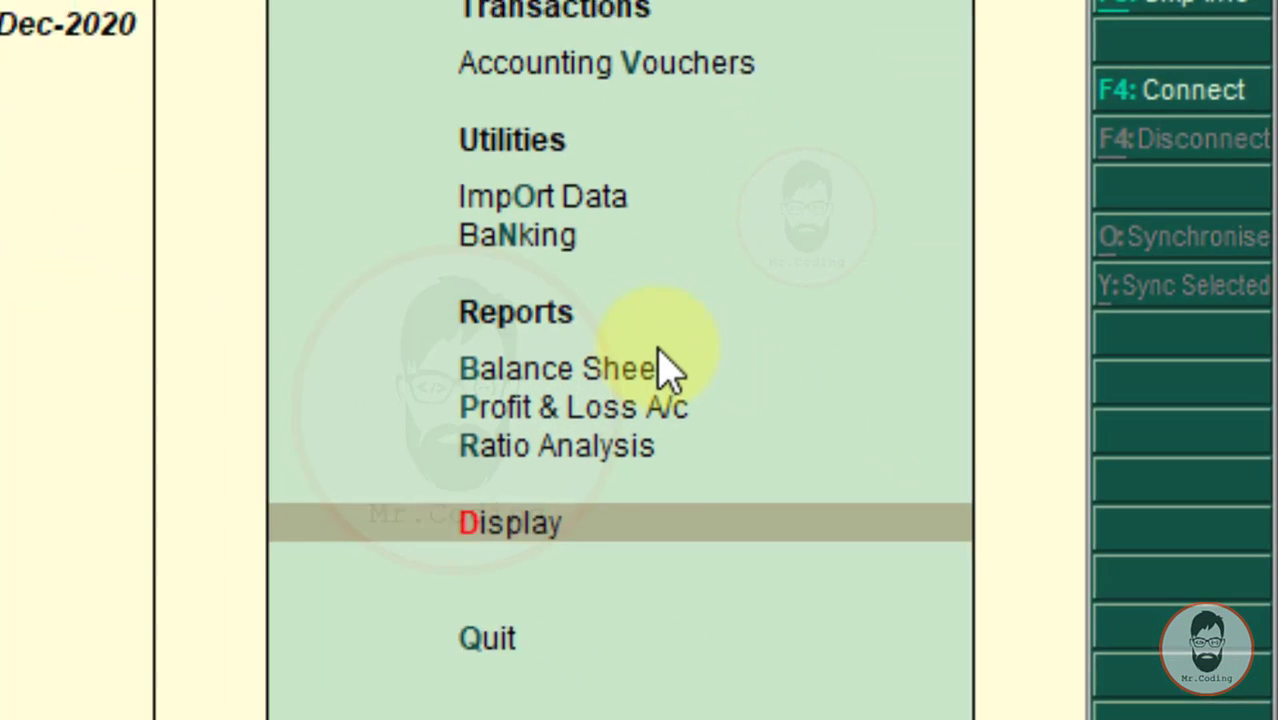
{"action": "key", "text": "Return"}
{"action": "key", "text": "Down"}
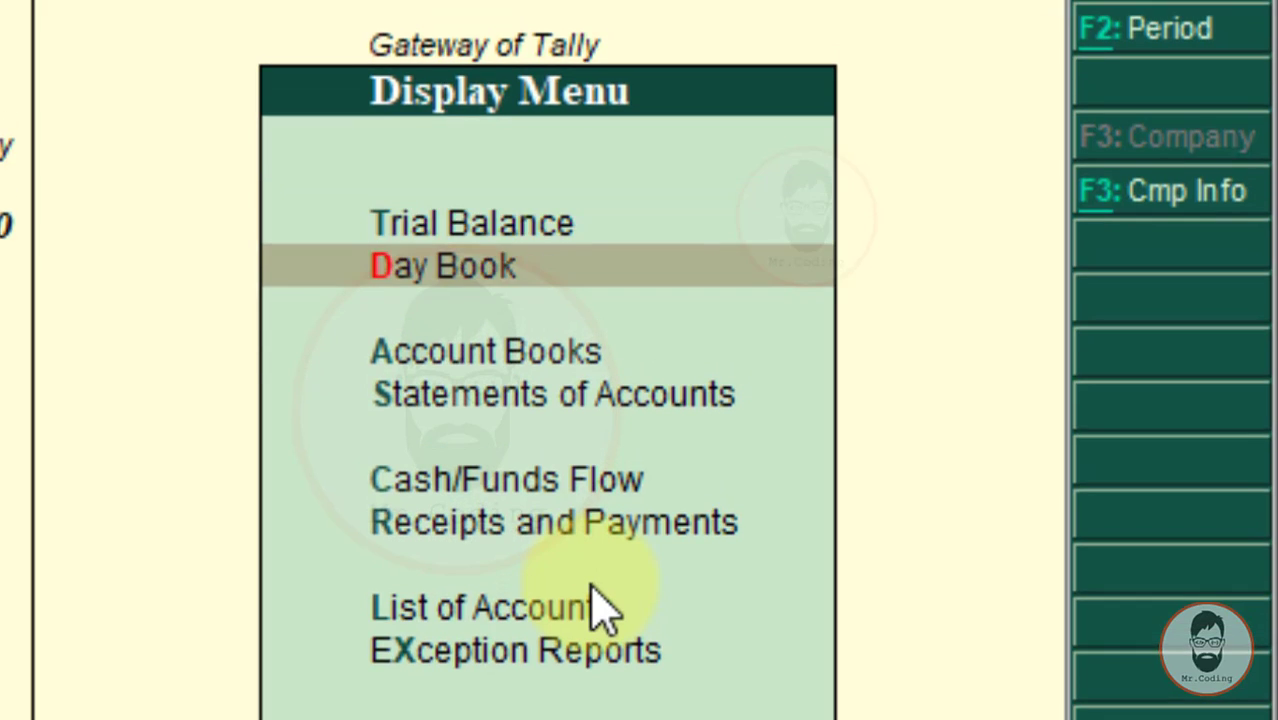
{"action": "key", "text": "Return"}
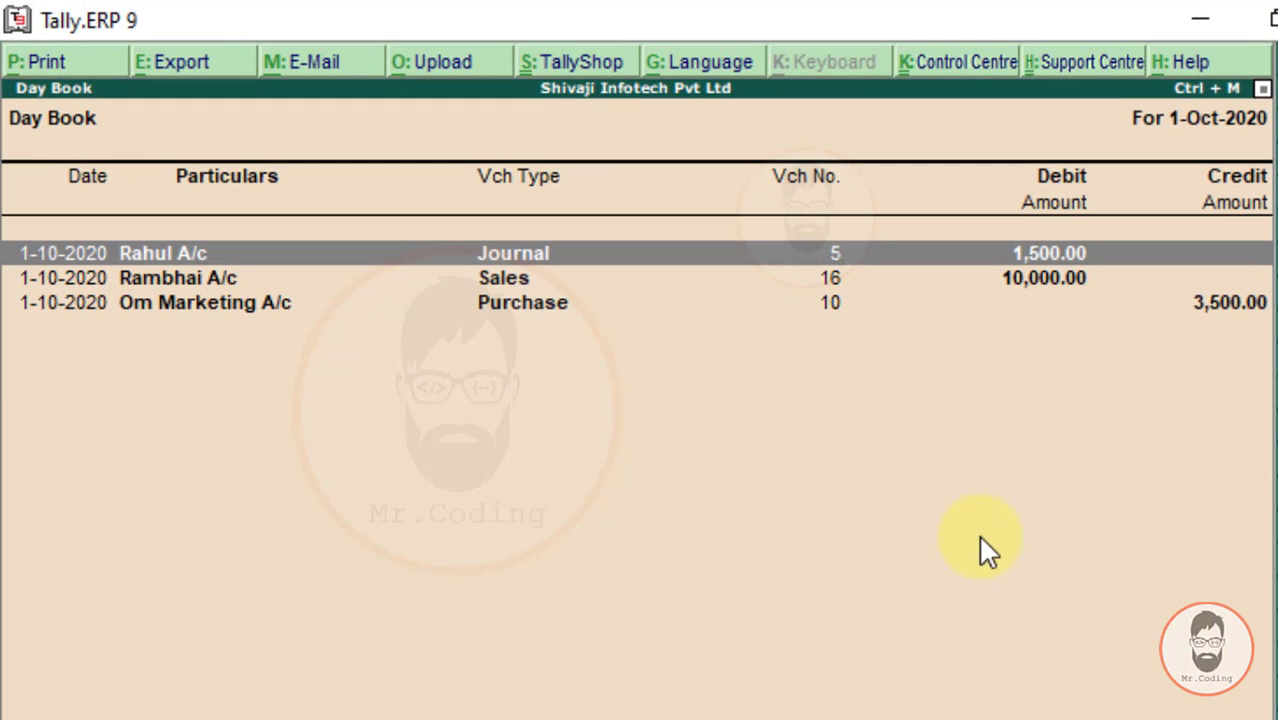
- Change the Day Book's date to 2-10-2020
{"action": "key", "text": "F2"}
{"action": "type", "text": "2-"}
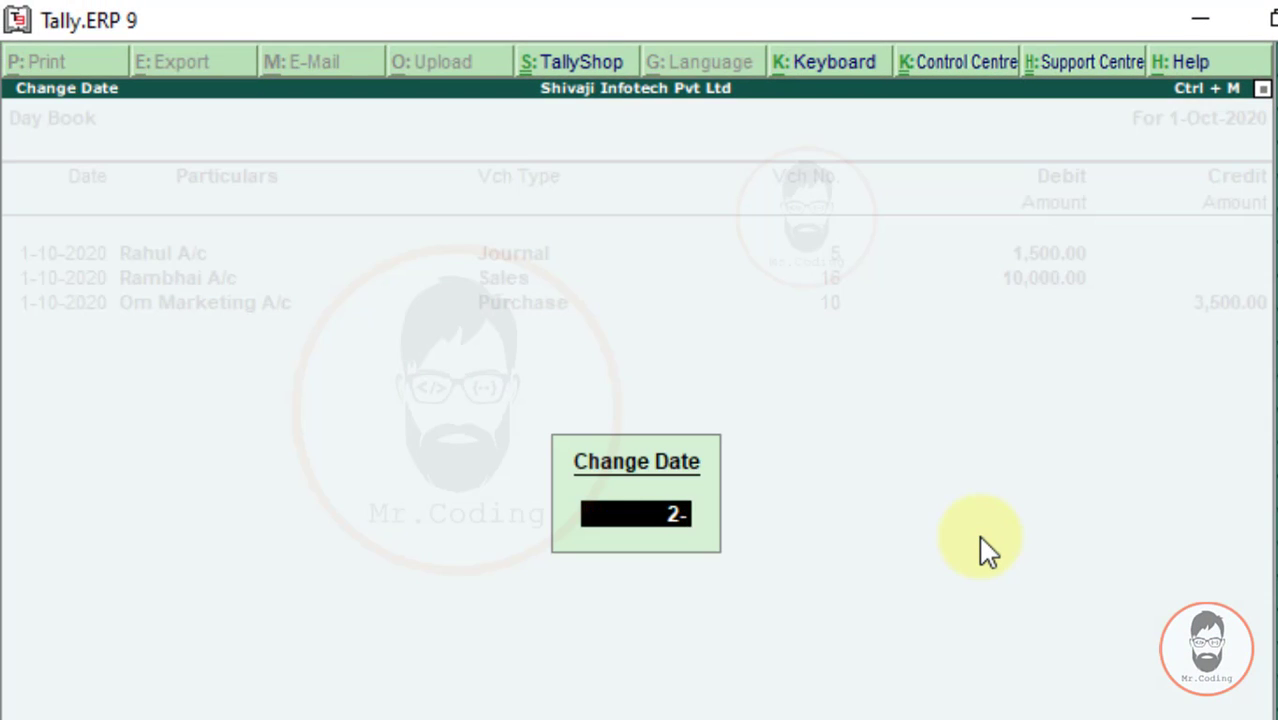
{"action": "type", "text": "10-2"}
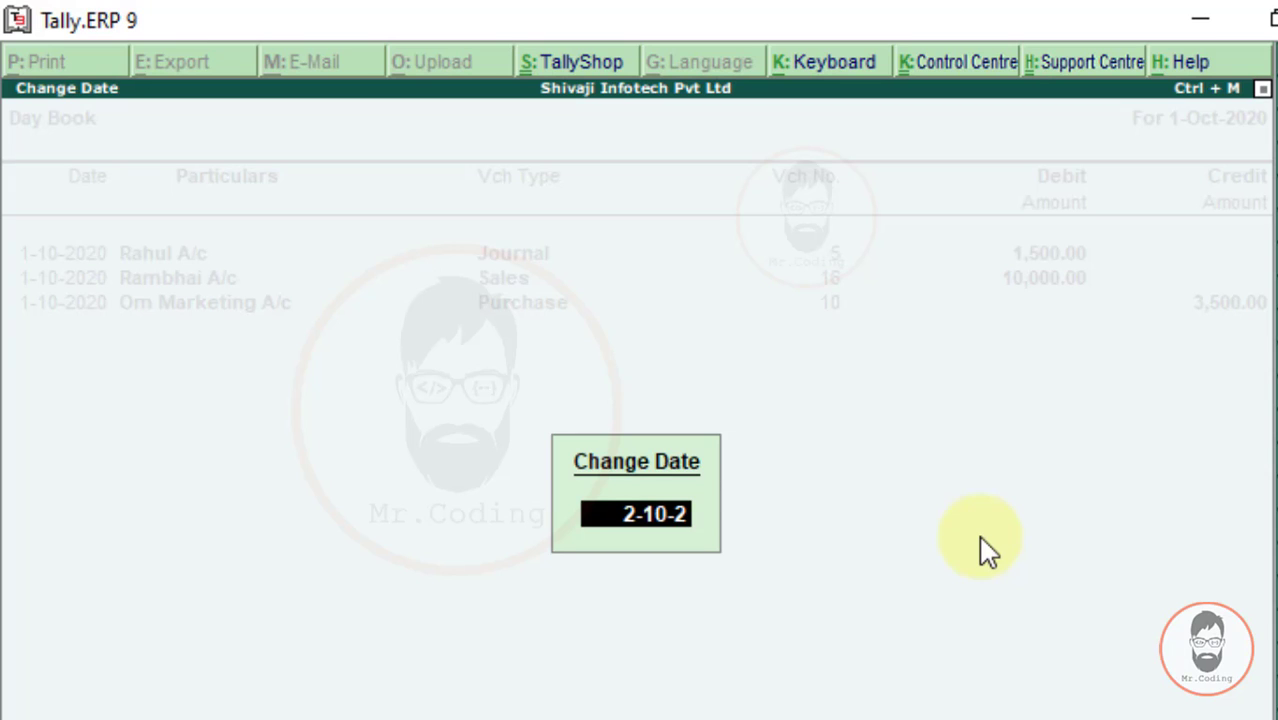
{"action": "type", "text": "020"}
{"action": "key", "text": "Return"}
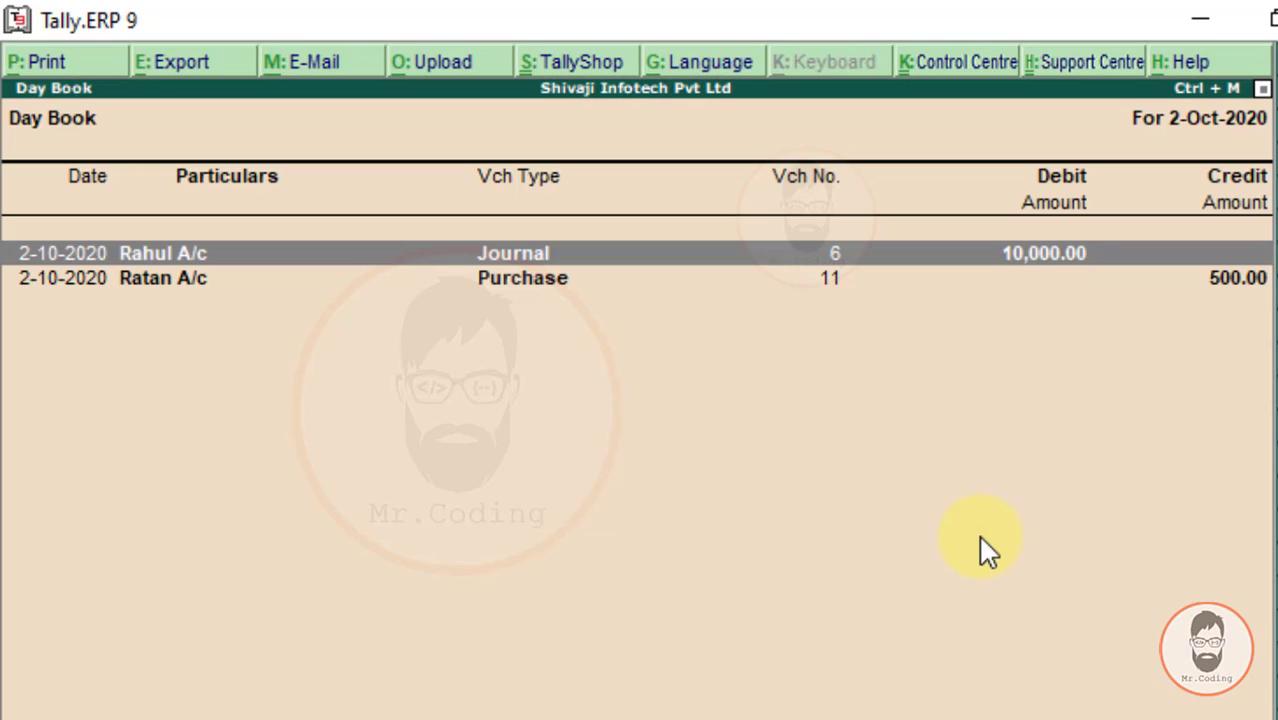
- Delete purchase voucher 11 of 2-10-2020 from the Day Book and return to the Gateway of Tally
{"action": "key", "text": "Down"}
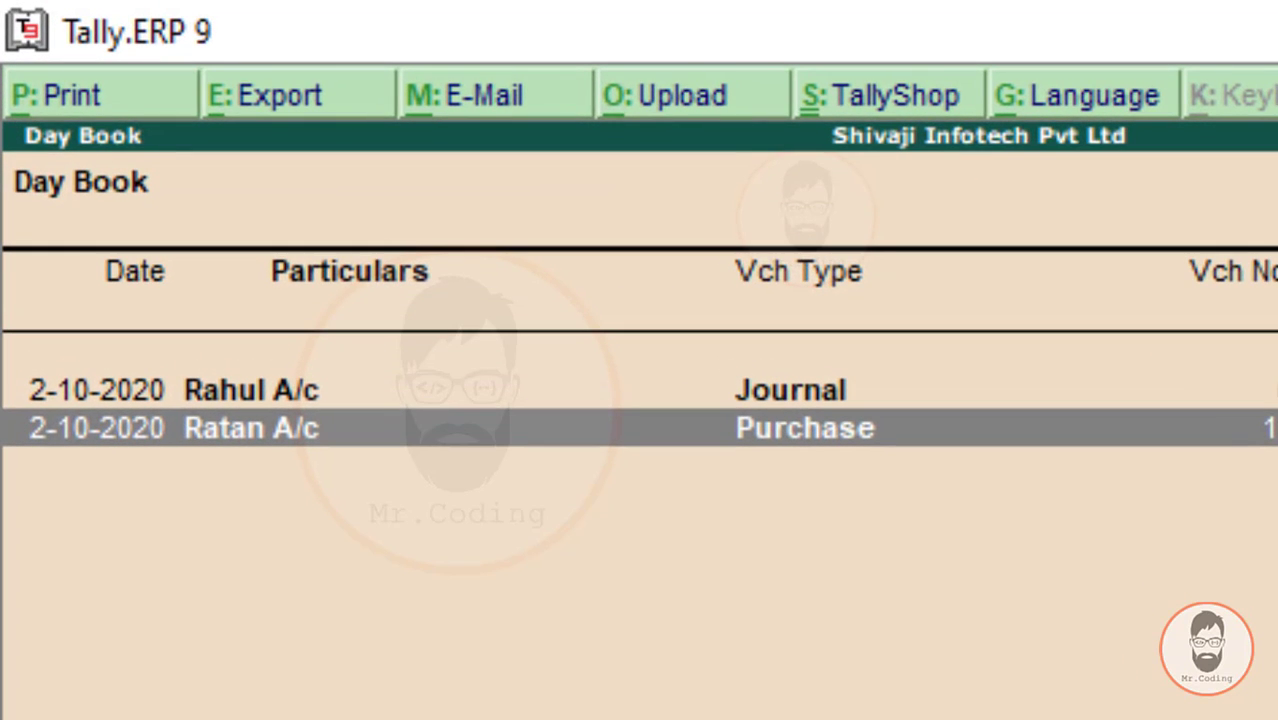
{"action": "key", "text": "Return"}
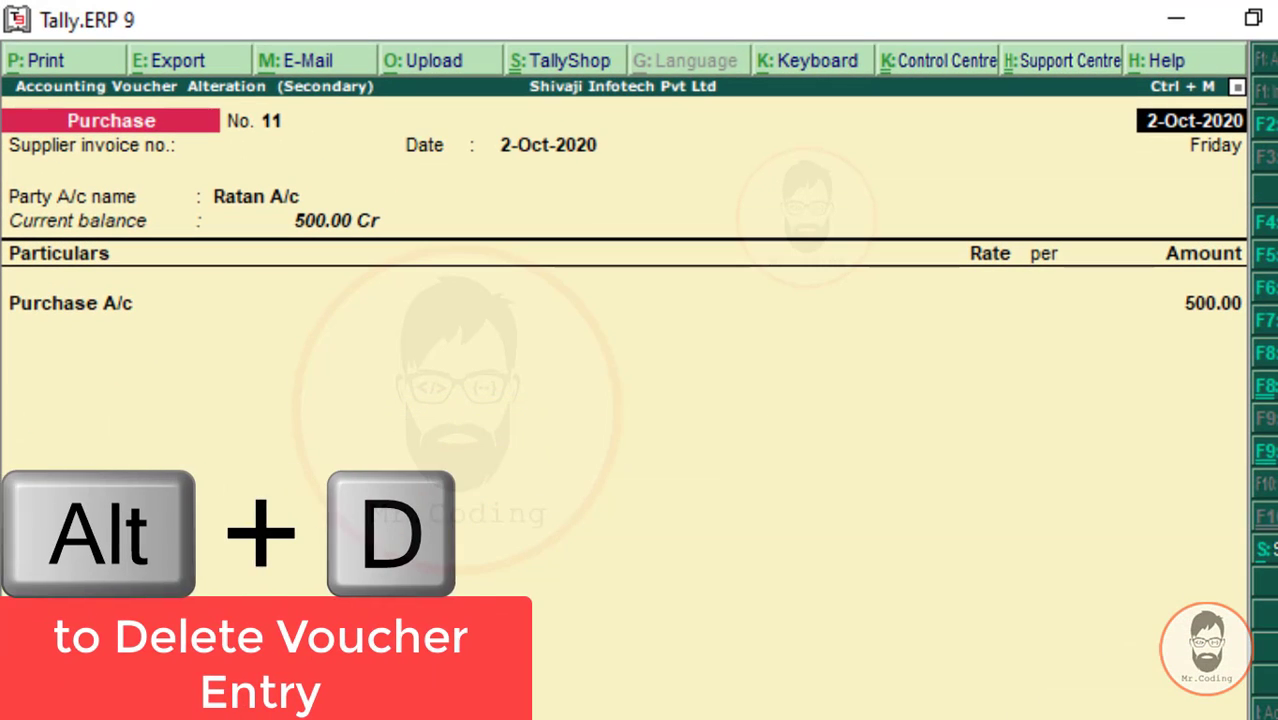
{"action": "key", "text": "alt+d"}
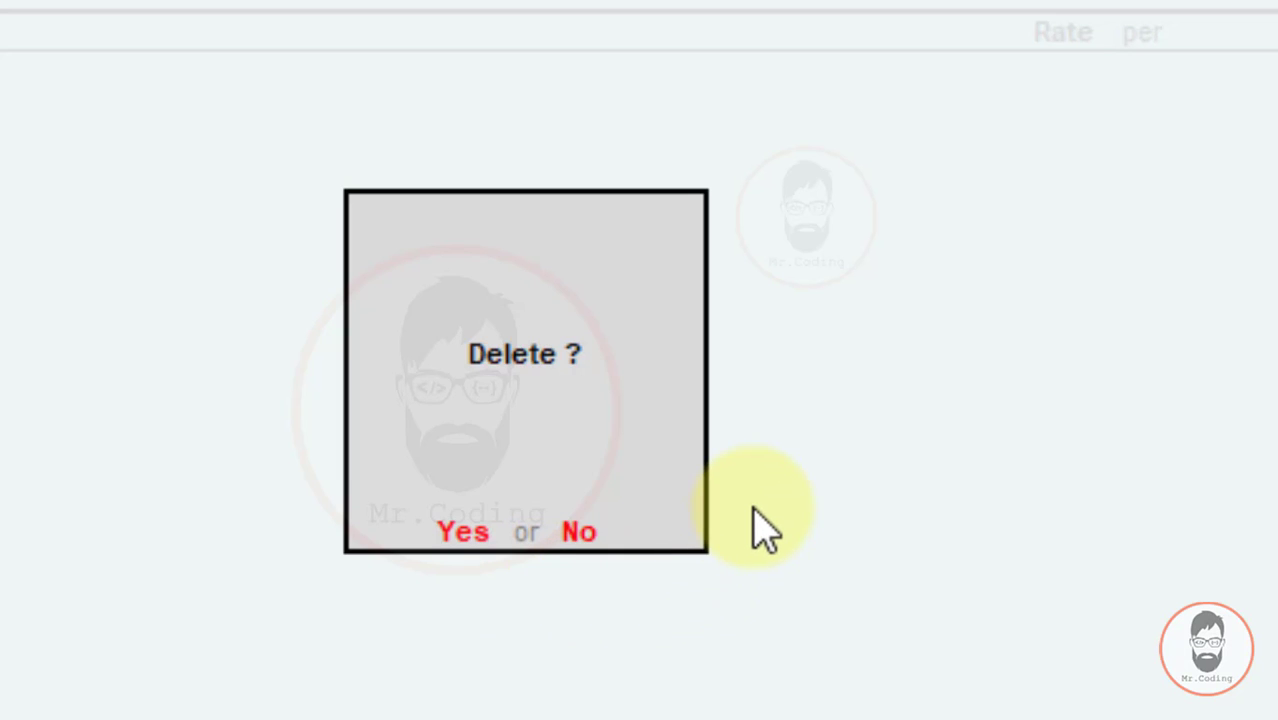
{"action": "key", "text": "y"}
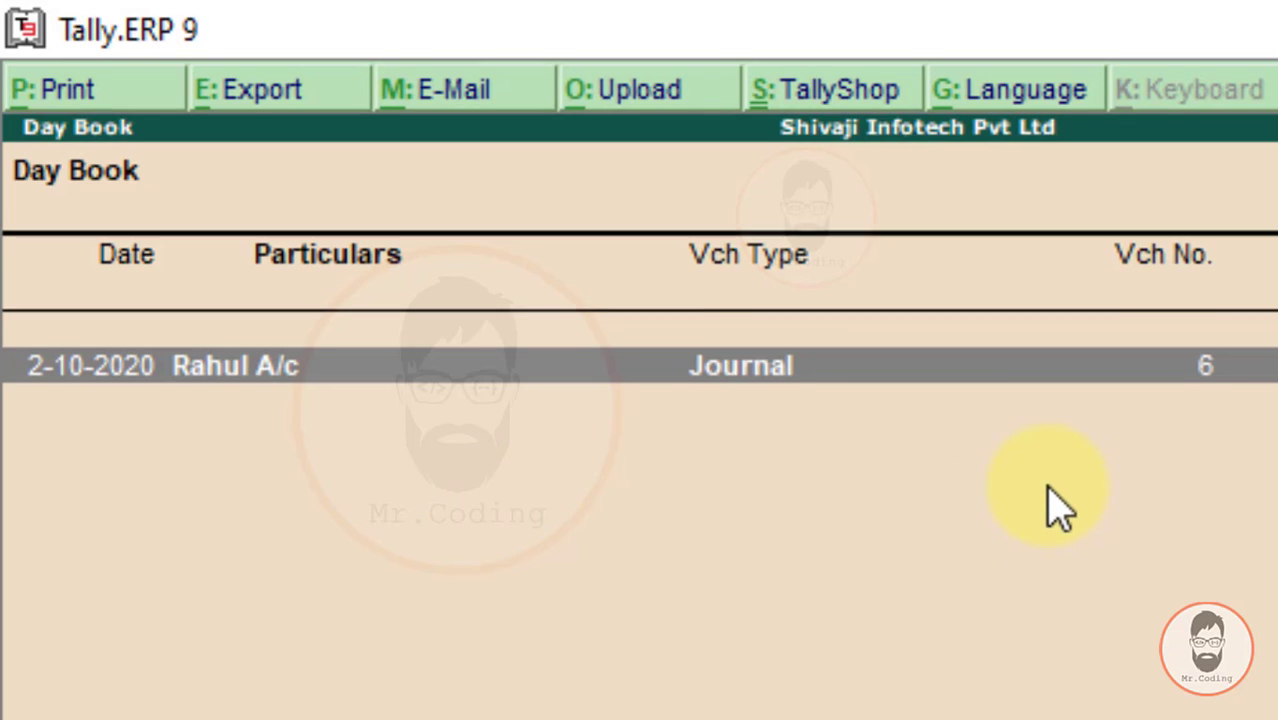
{"action": "key", "text": "Escape"}
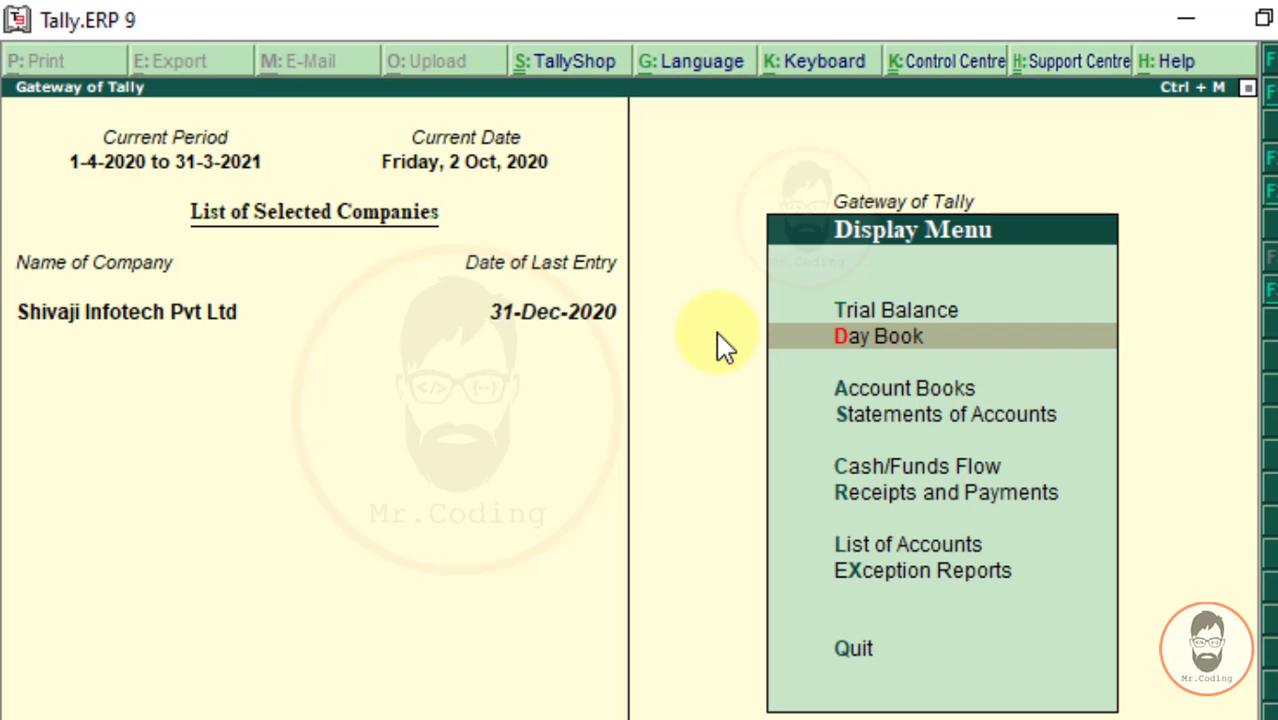
{"action": "key", "text": "Escape"}
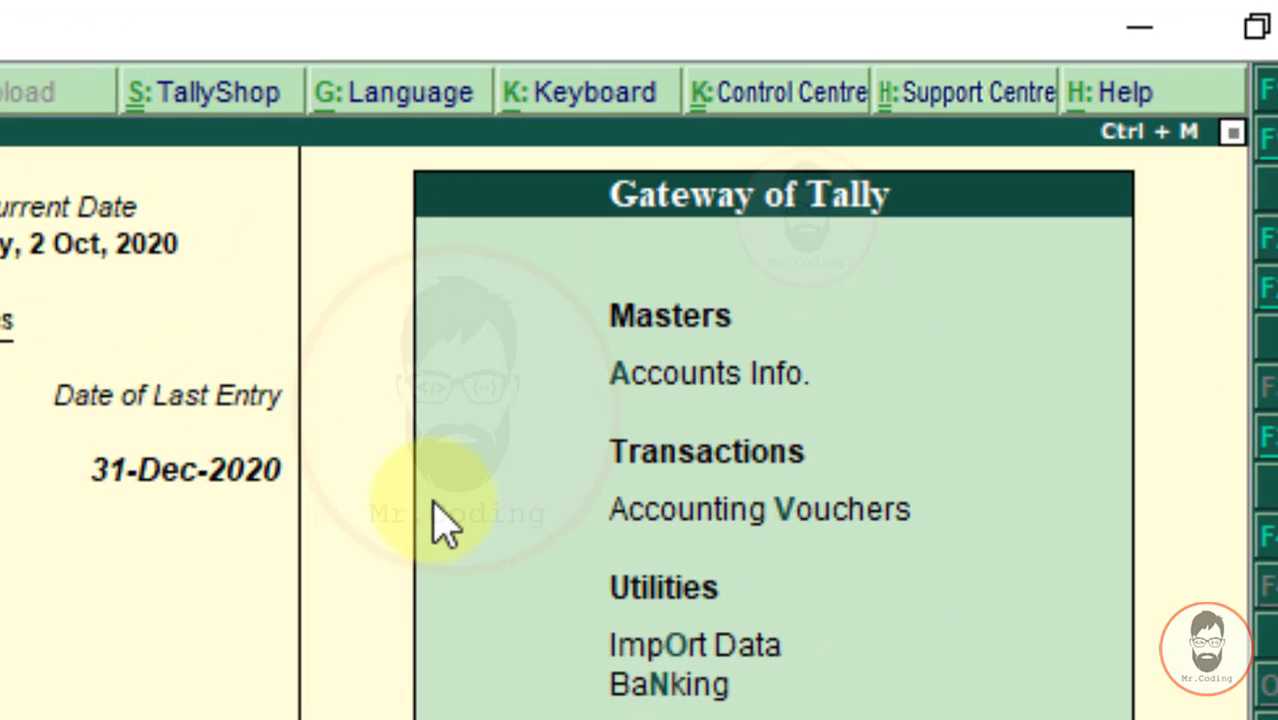
- Open transaction 3's supplier ledger for single-ledger alteration and delete it
{"action": "key", "text": "Up"}
{"action": "key", "text": "Up"}
{"action": "key", "text": "Up"}
{"action": "key", "text": "Up"}
{"action": "key", "text": "Up"}
{"action": "key", "text": "Up"}
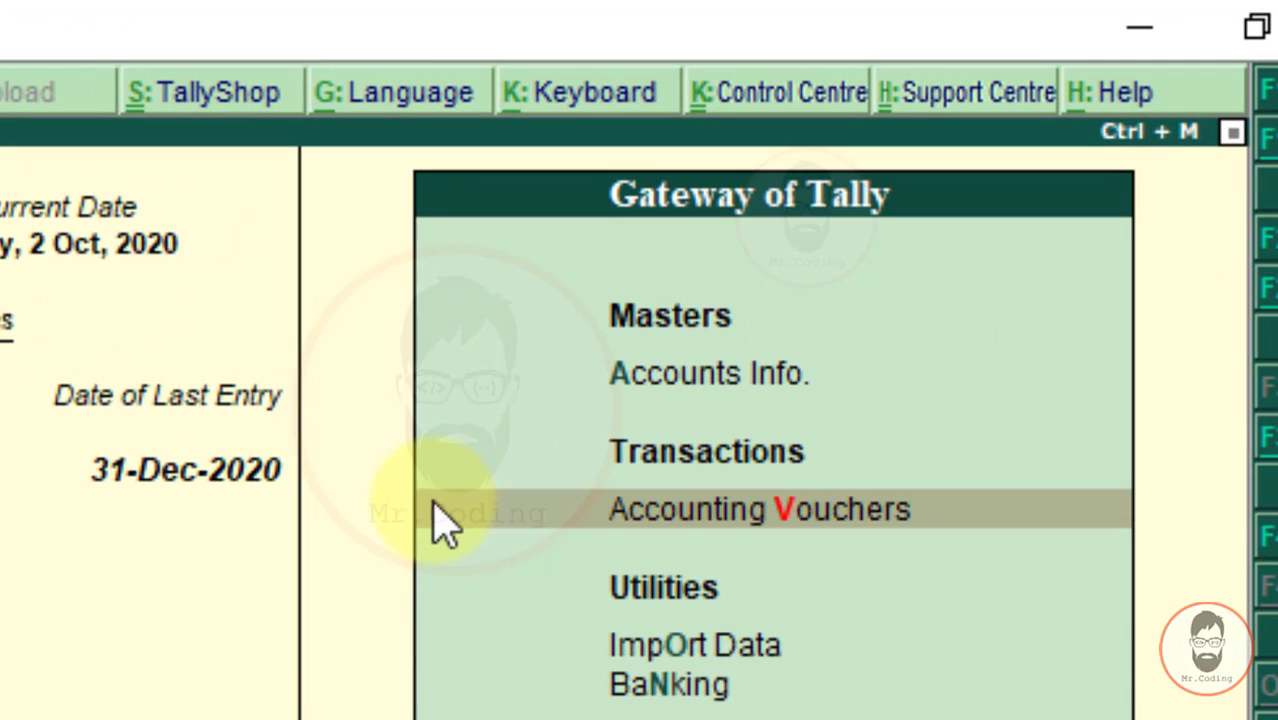
{"action": "key", "text": "Up"}
{"action": "key", "text": "Return"}
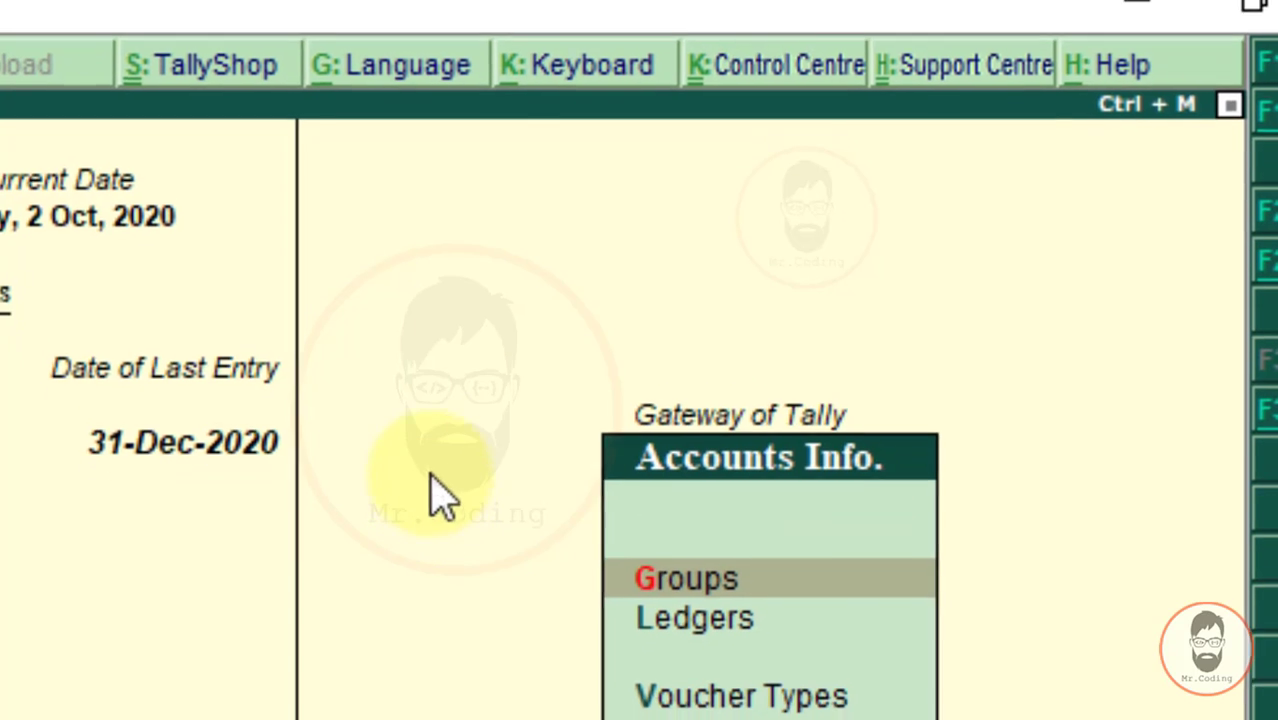
{"action": "key", "text": "Down"}
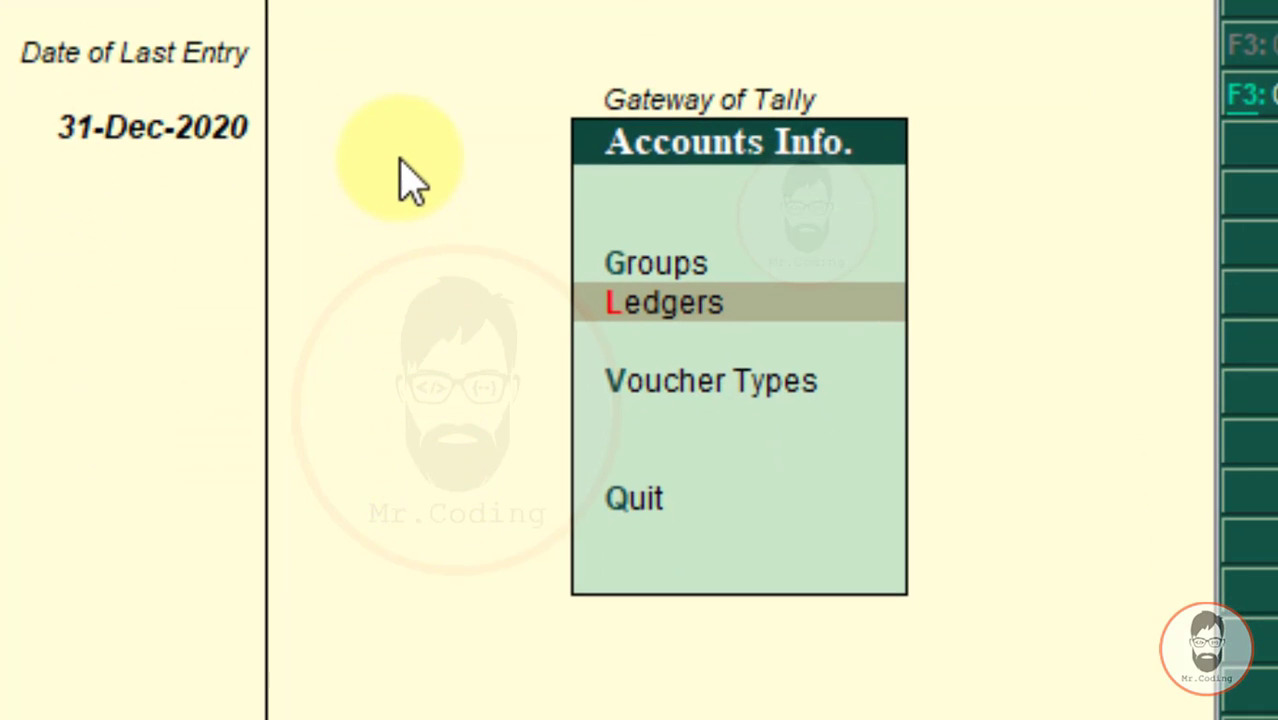
{"action": "key", "text": "Return"}
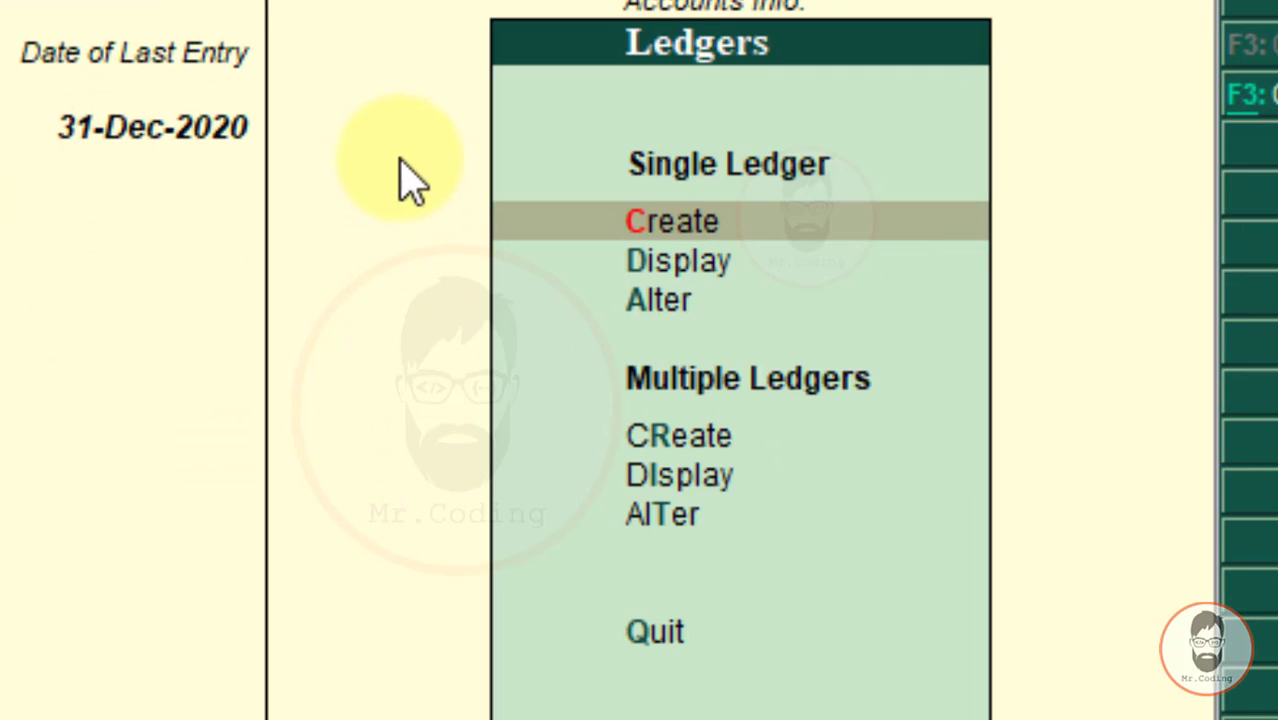
{"action": "key", "text": "Down"}
{"action": "key", "text": "Down"}
{"action": "key", "text": "Return"}
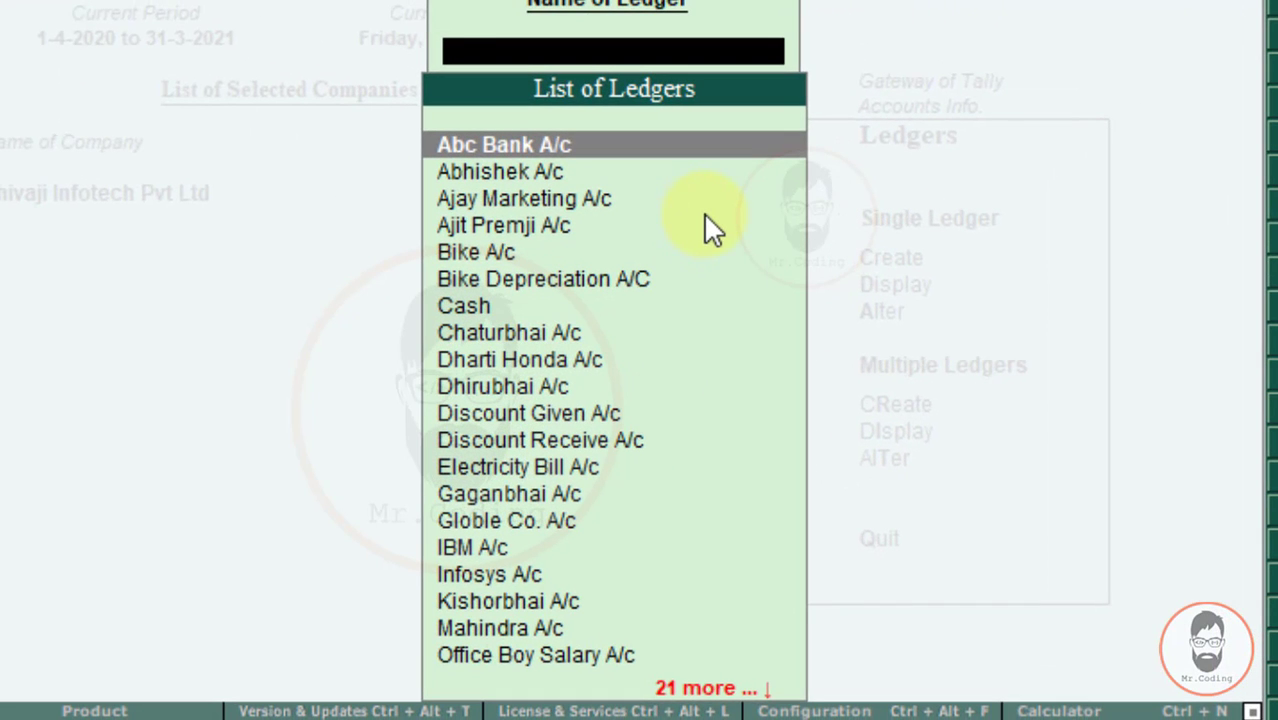
{"action": "type", "text": "Rat"}
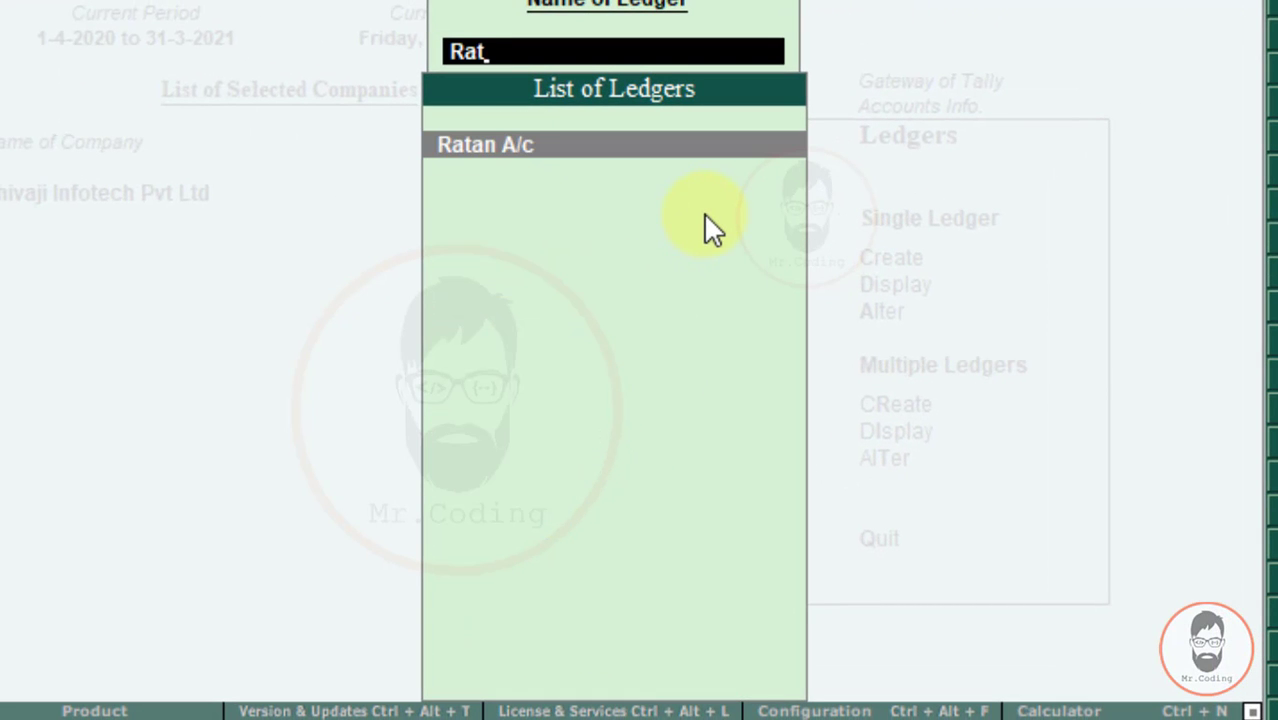
{"action": "key", "text": "Return"}
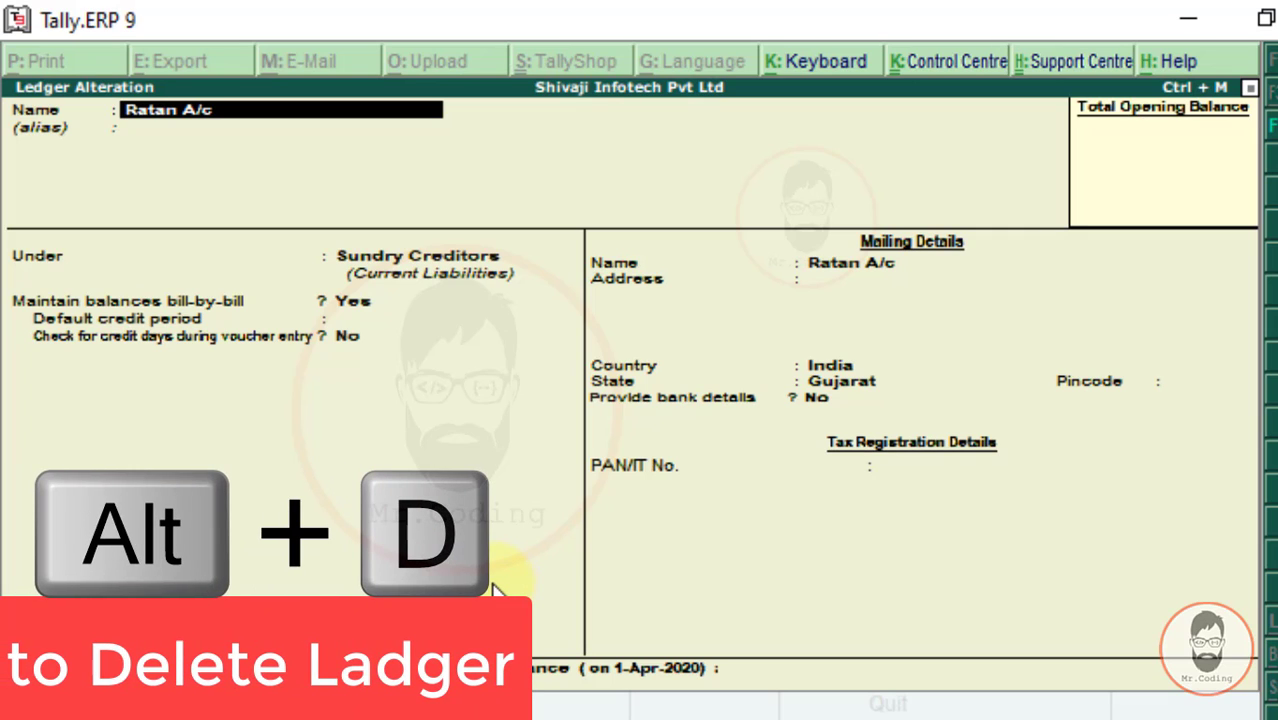
{"action": "key", "text": "alt+d"}
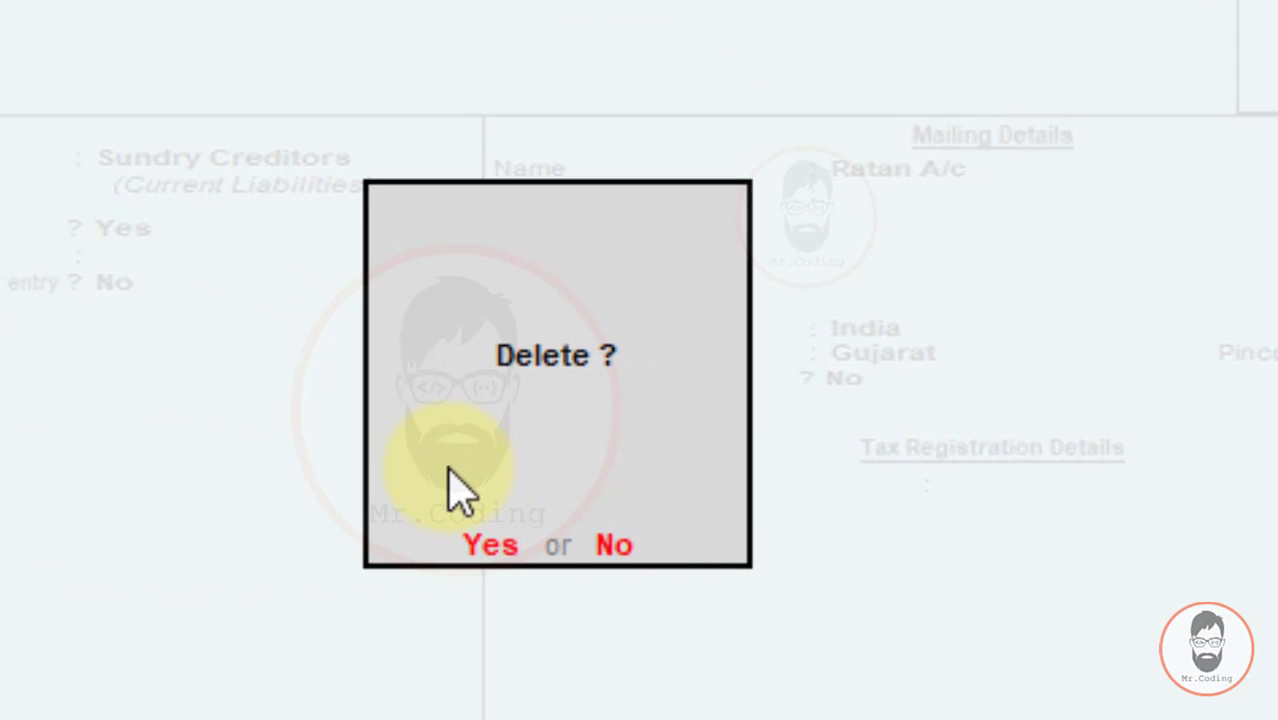
{"action": "key", "text": "y"}
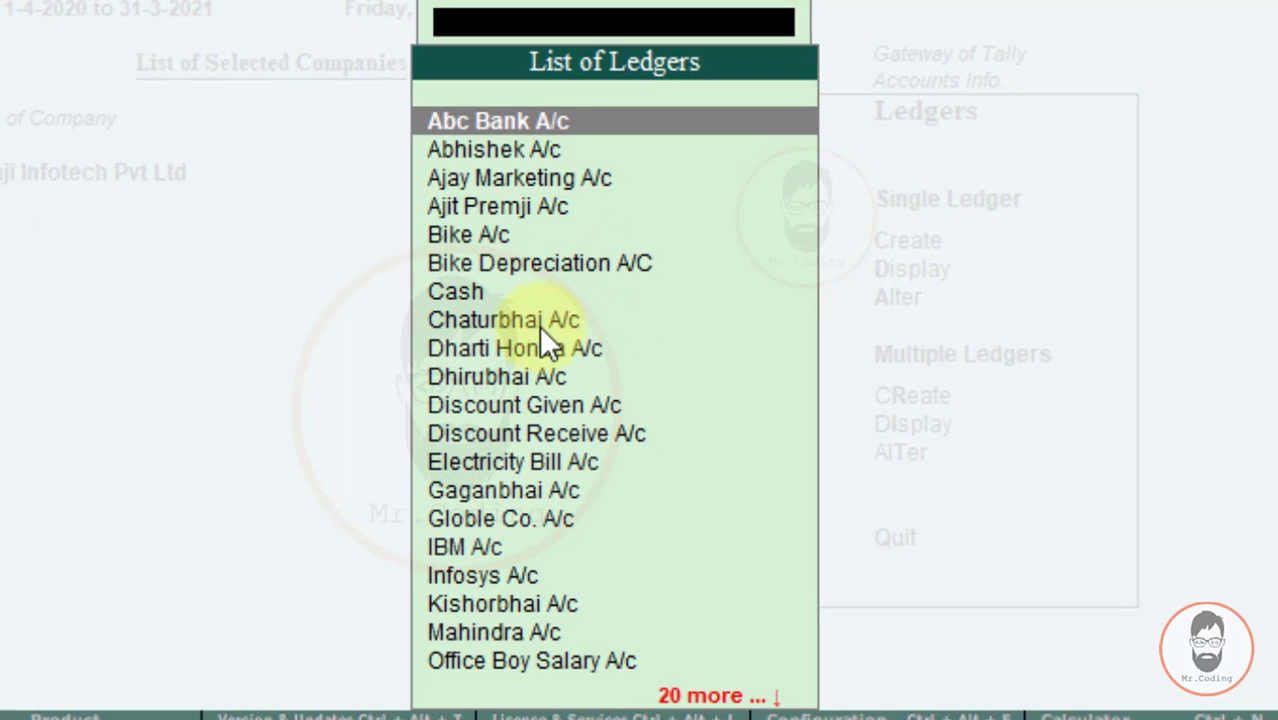
- Look through the list of ledgers for the deleted supplier's account, and return to the Gateway of Tally
{"action": "key", "text": "Down"}
{"action": "key", "text": "Down"}
{"action": "key", "text": "Down"}
{"action": "key", "text": "Down"}
{"action": "key", "text": "Down"}
{"action": "key", "text": "Down"}
{"action": "key", "text": "Down"}
{"action": "key", "text": "Down"}
{"action": "key", "text": "Down"}
{"action": "key", "text": "Down"}
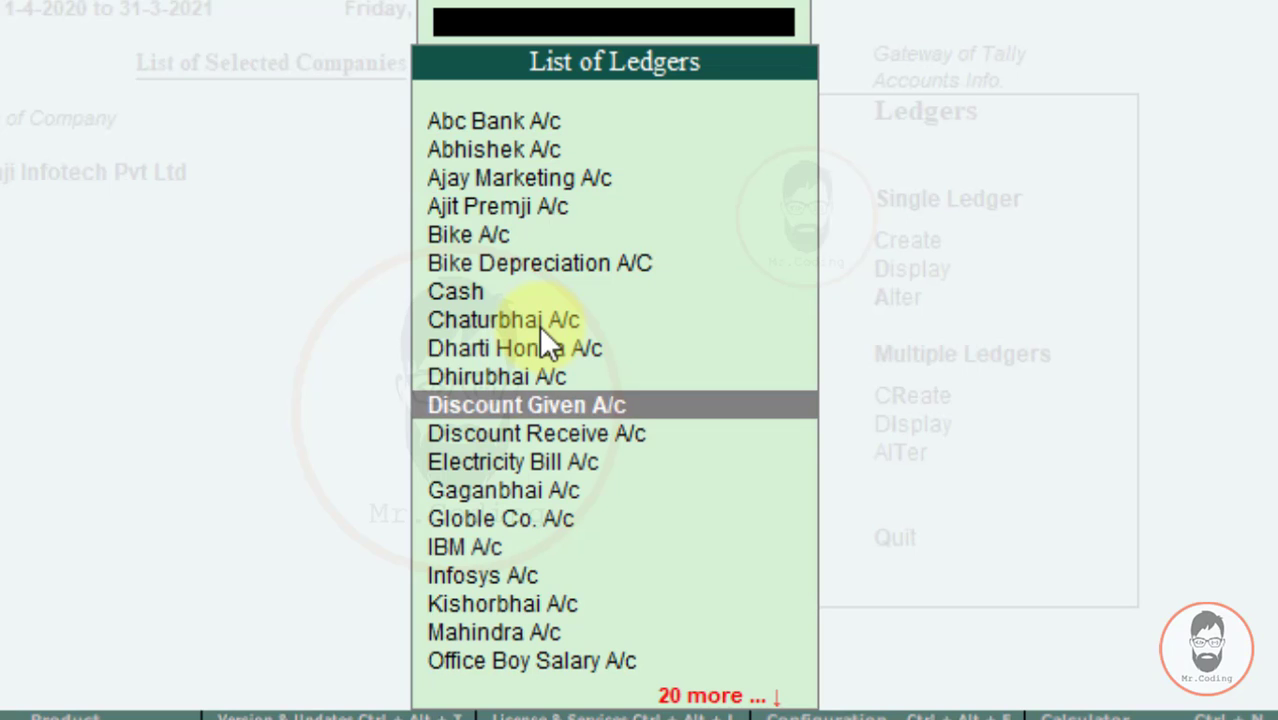
{"action": "key", "text": "Down"}
{"action": "key", "text": "Down"}
{"action": "key", "text": "Down"}
{"action": "key", "text": "Down"}
{"action": "key", "text": "Down"}
{"action": "key", "text": "Down"}
{"action": "key", "text": "Down"}
{"action": "key", "text": "Down"}
{"action": "key", "text": "Down"}
{"action": "key", "text": "Down"}
{"action": "key", "text": "Down"}
{"action": "key", "text": "Down"}
{"action": "key", "text": "Down"}
{"action": "key", "text": "Down"}
{"action": "key", "text": "Down"}
{"action": "key", "text": "Down"}
{"action": "key", "text": "Down"}
{"action": "key", "text": "Down"}
{"action": "key", "text": "Down"}
{"action": "key", "text": "Down"}
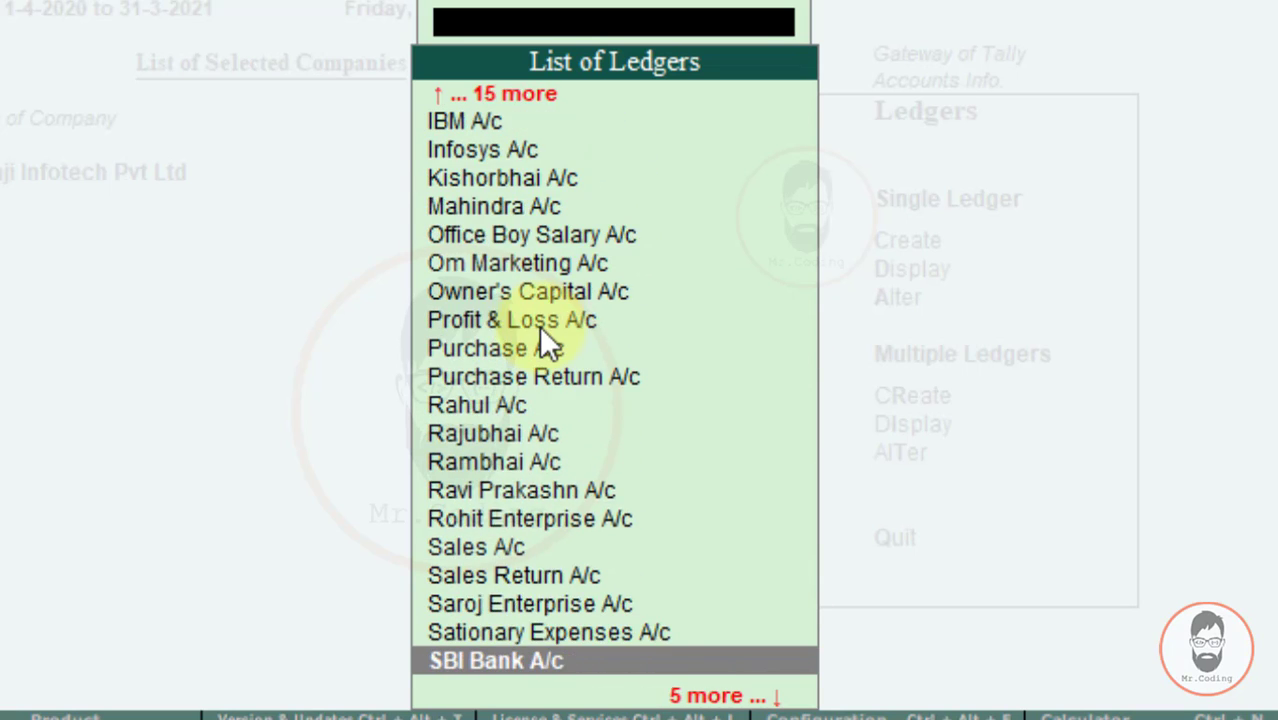
{"action": "key", "text": "Up"}
{"action": "key", "text": "Up"}
{"action": "key", "text": "Up"}
{"action": "key", "text": "Up"}
{"action": "key", "text": "Up"}
{"action": "key", "text": "Up"}
{"action": "key", "text": "Up"}
{"action": "key", "text": "Up"}
{"action": "key", "text": "Up"}
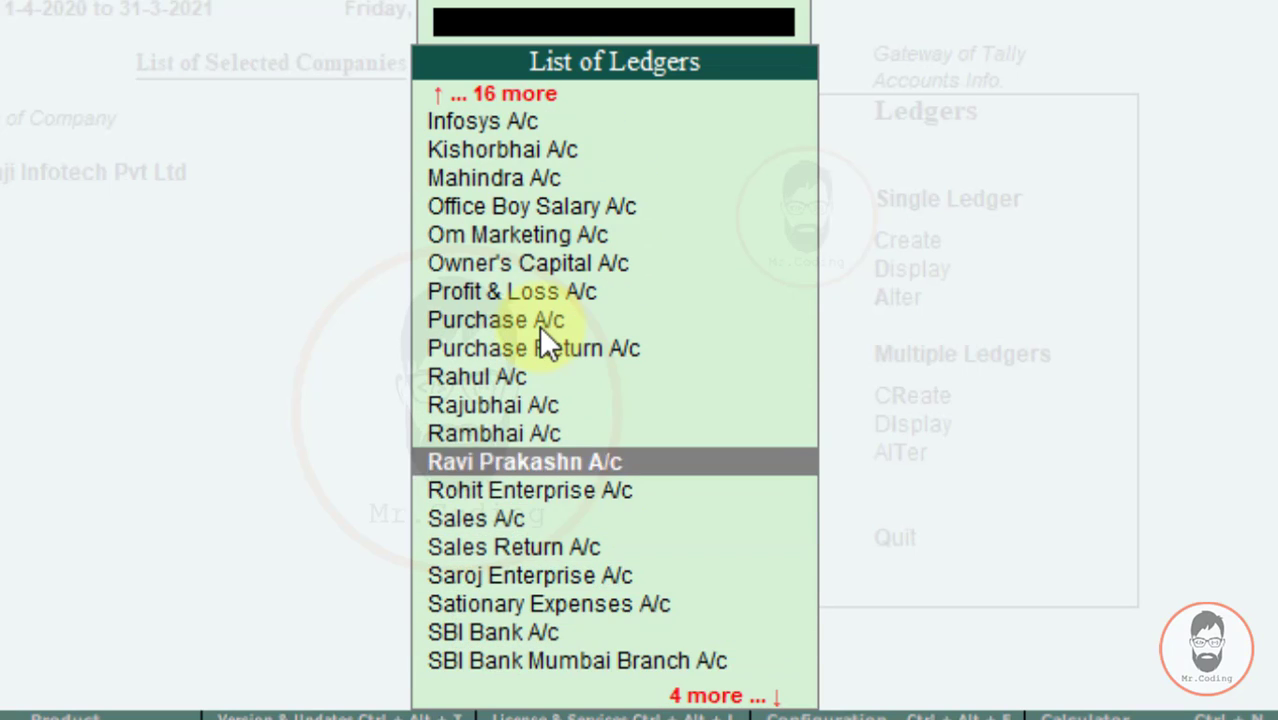
{"action": "key", "text": "Up"}
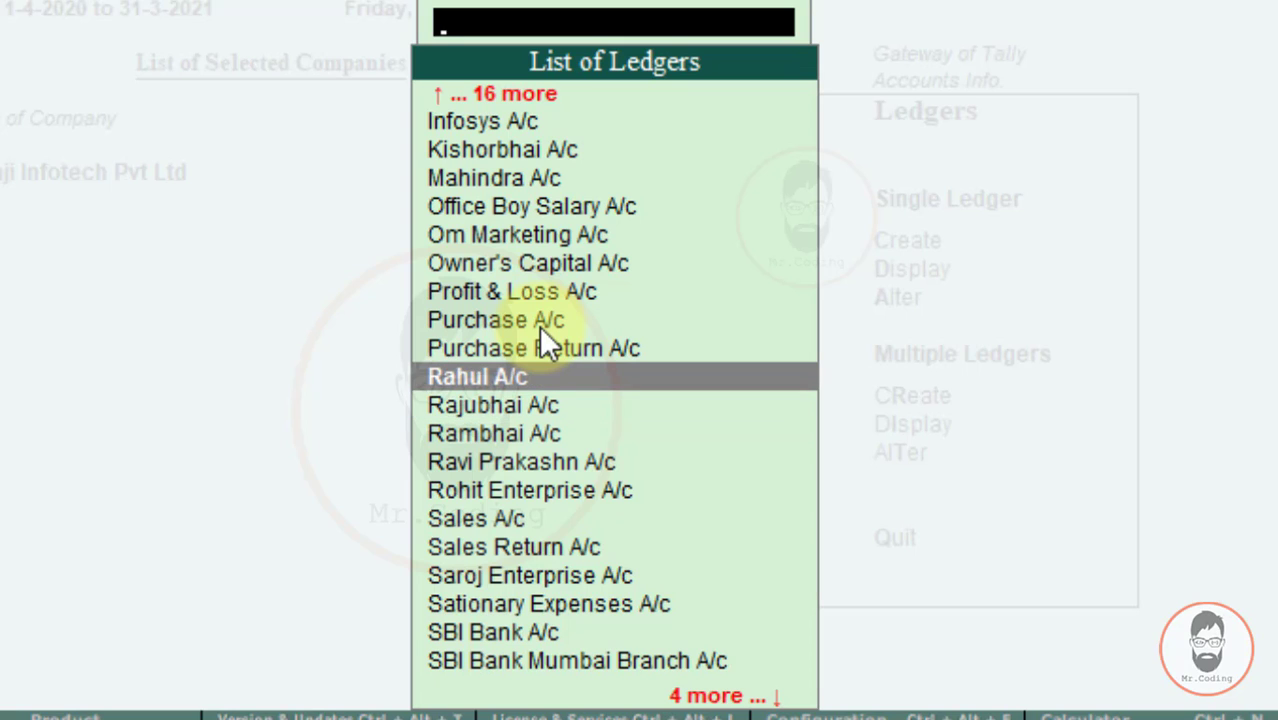
{"action": "key", "text": "Escape"}
{"action": "key", "text": "Escape"}
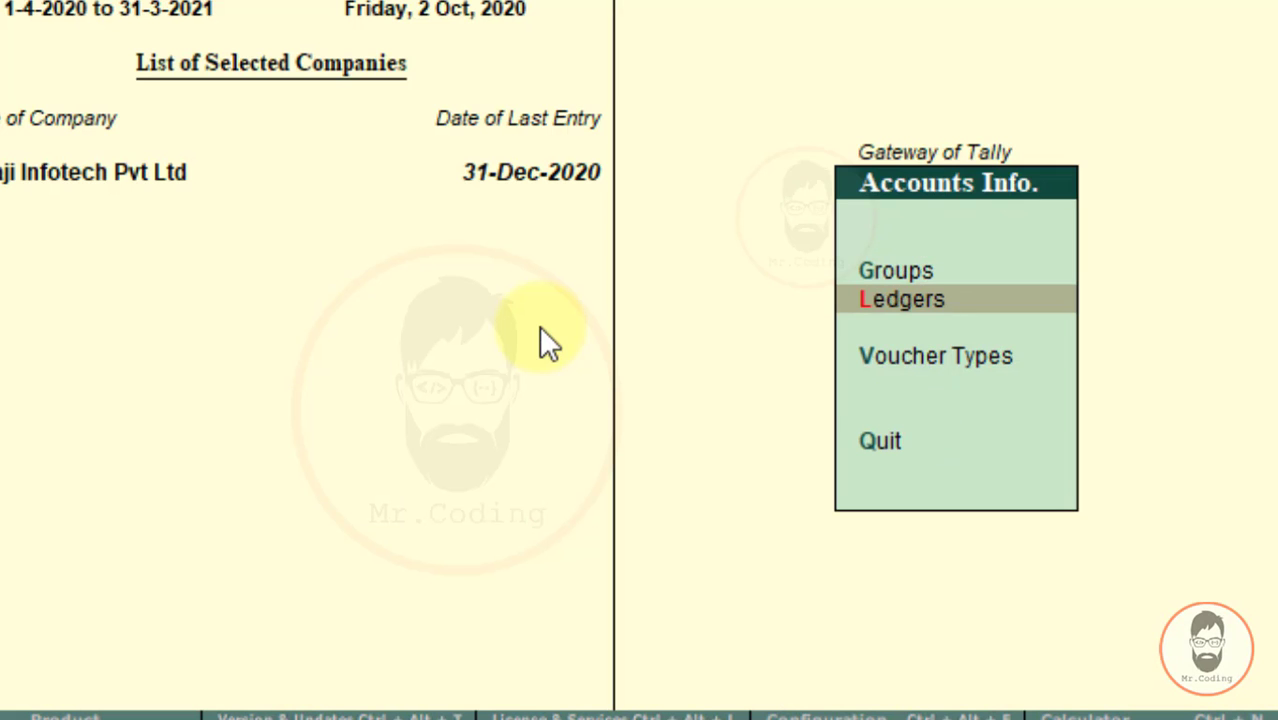
{"action": "key", "text": "Escape"}
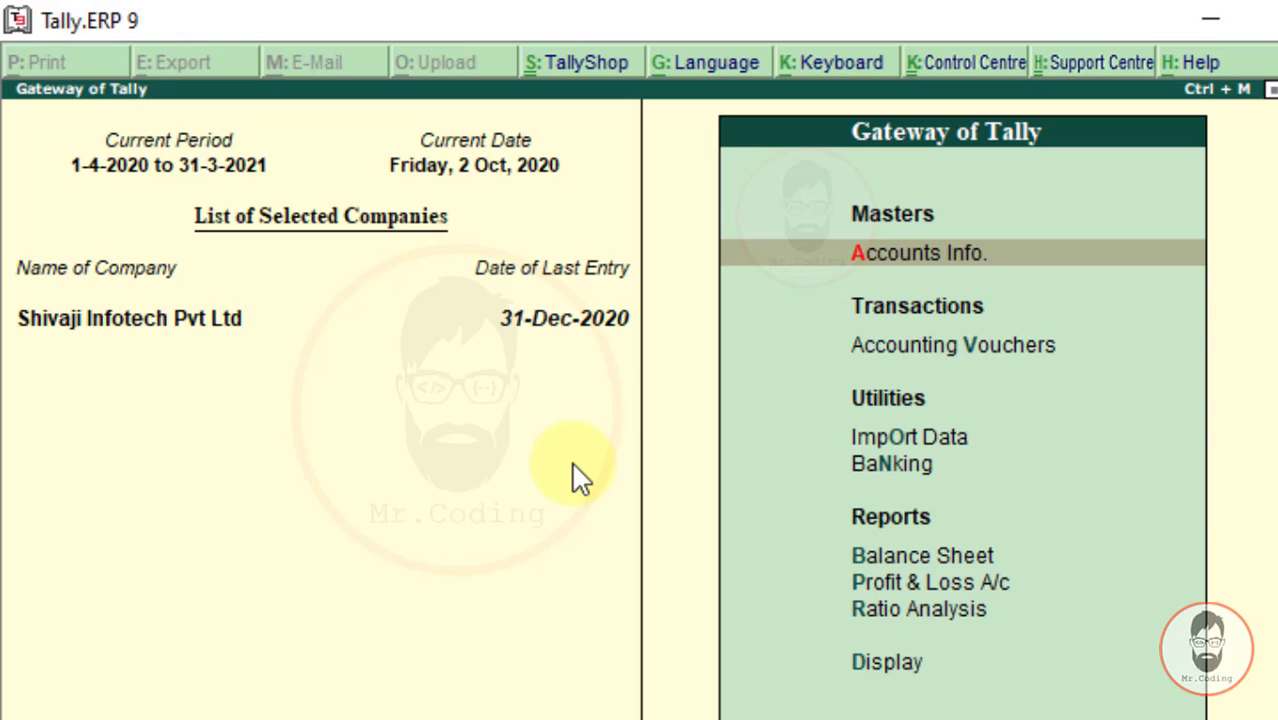
- Review transaction 4, the electricity bill payment of 31-10-2020, in the Word document and return to Tally.ERP 9
{"action": "key", "text": "alt+Tab"}
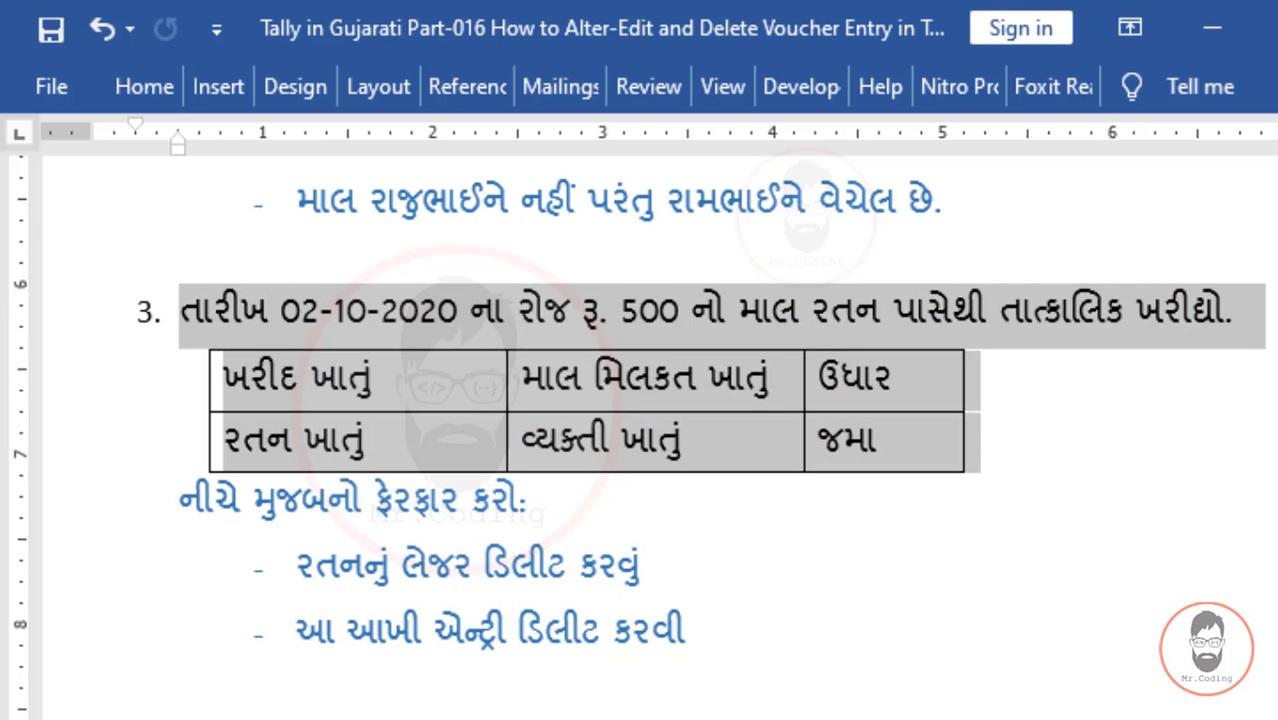
{"action": "scroll", "coordinate": [478, 604], "scroll_direction": "down", "scroll_amount": 1}
{"action": "scroll", "coordinate": [478, 604], "scroll_direction": "down", "scroll_amount": 10}
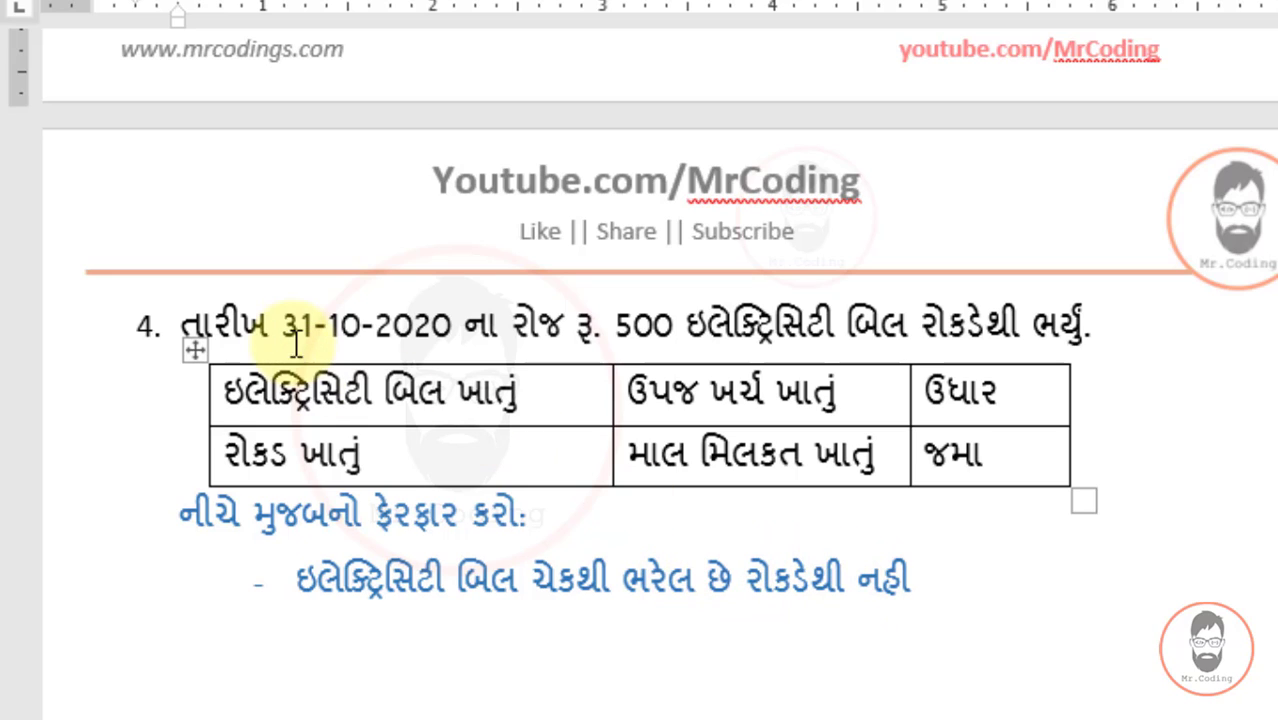
{"action": "left_click", "coordinate": [453, 330]}
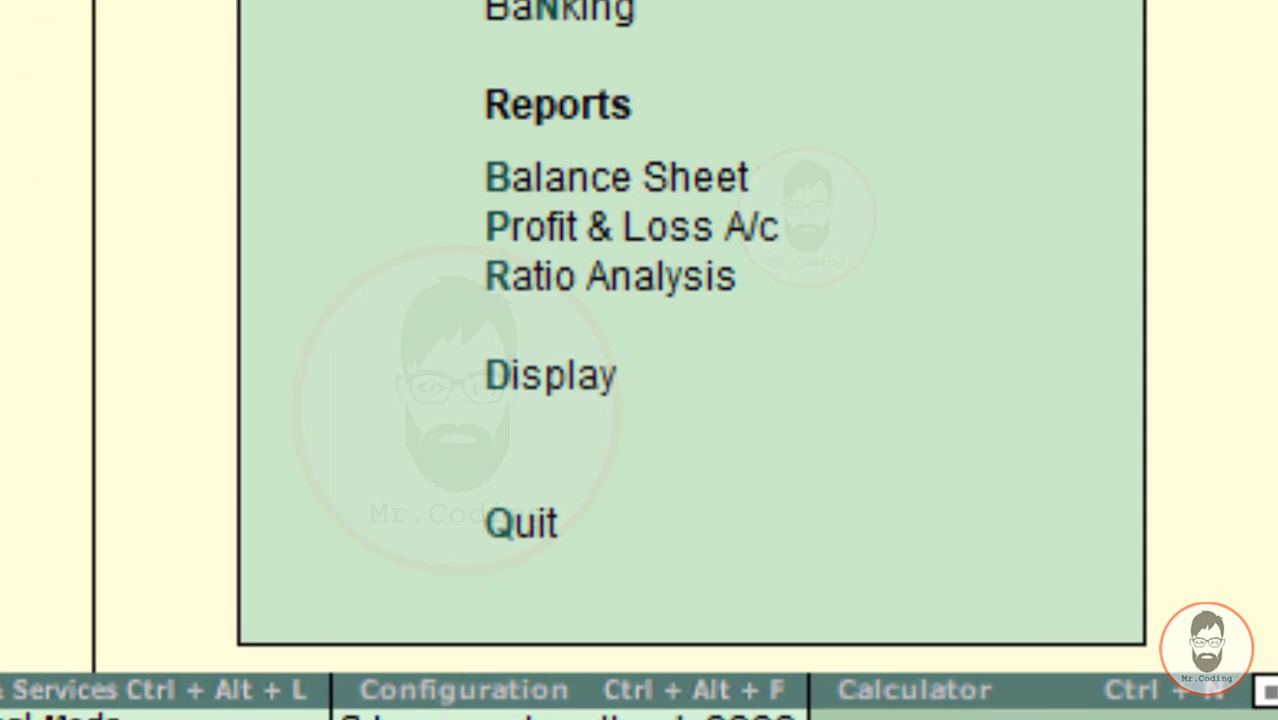
- Open the Day Book from the Gateway of Tally
{"action": "key", "text": "Down"}
{"action": "key", "text": "Down"}
{"action": "key", "text": "Down"}
{"action": "key", "text": "Down"}
{"action": "key", "text": "Down"}
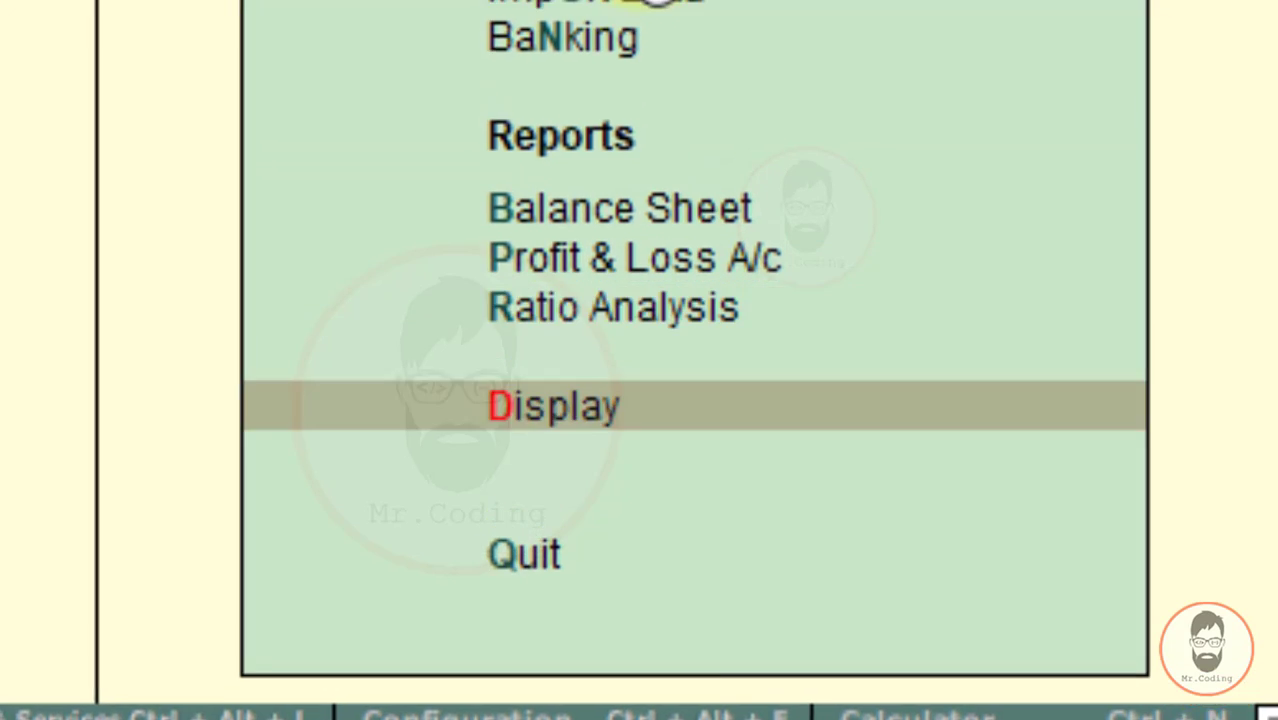
{"action": "key", "text": "Return"}
{"action": "key", "text": "Down"}
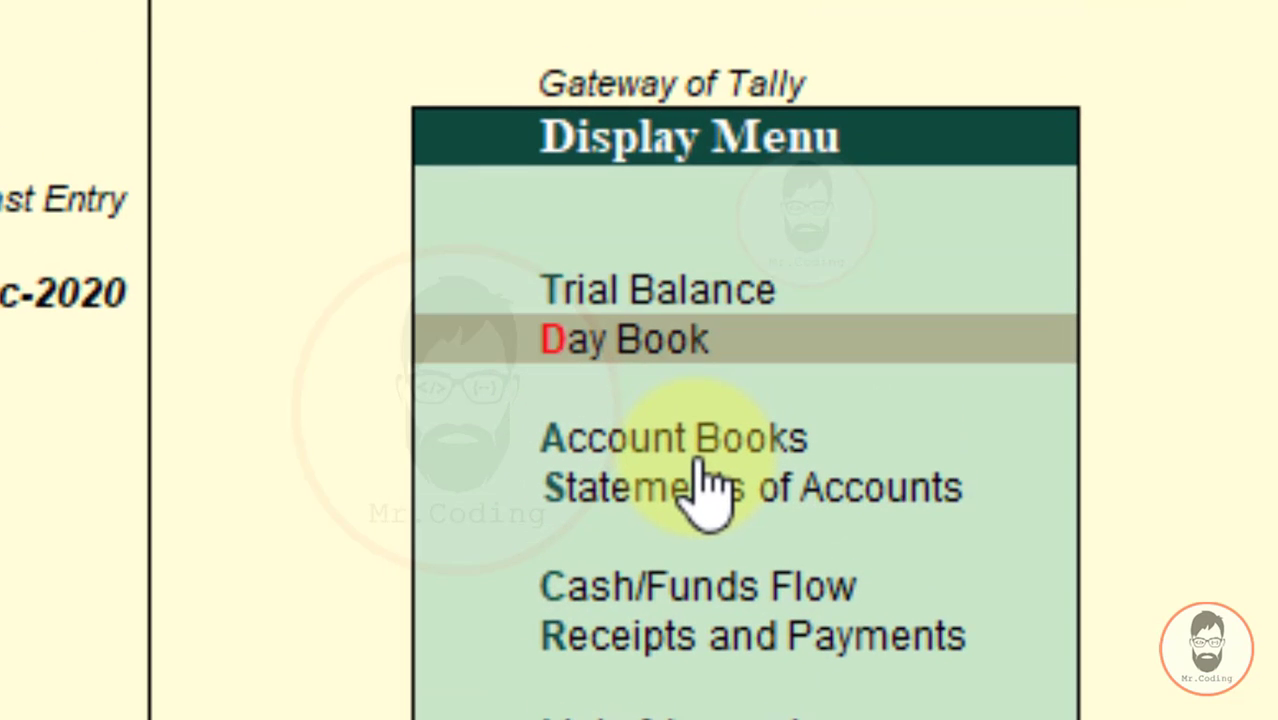
{"action": "key", "text": "Return"}
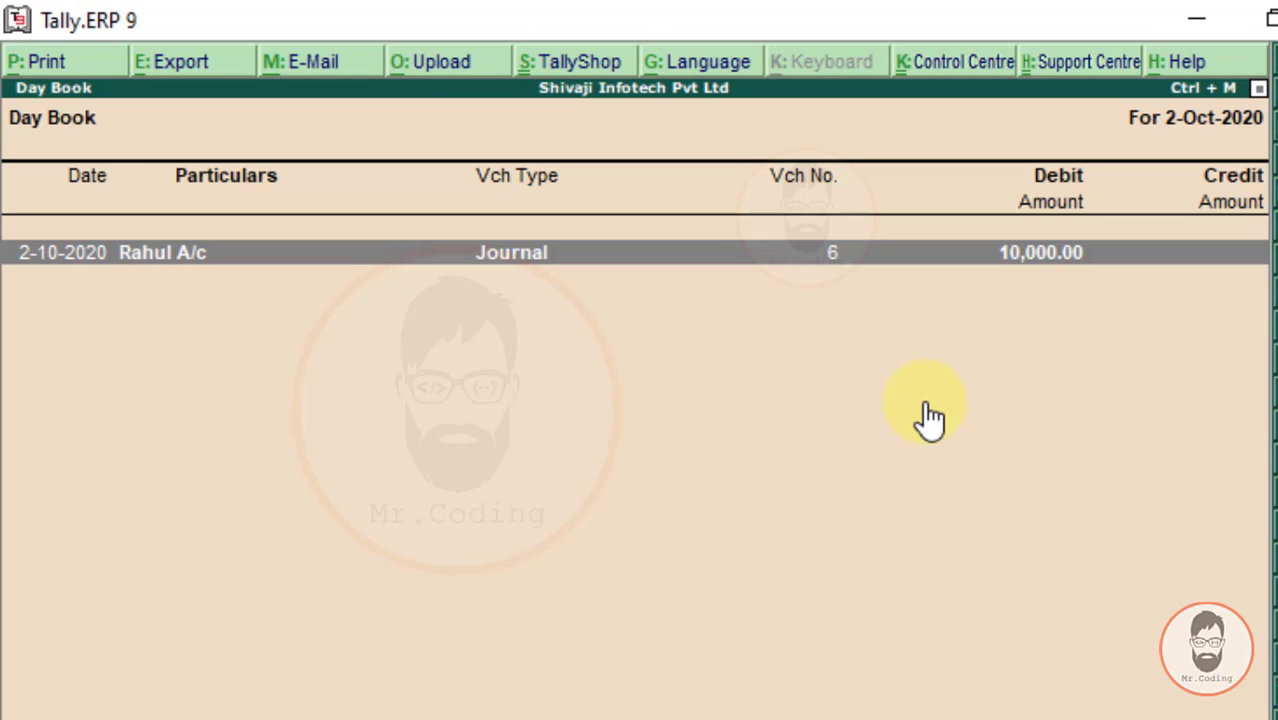
- Set the Day Book date to 31-10-2020 and open the Electricity Bill A/c payment voucher for alteration
{"action": "key", "text": "F2"}
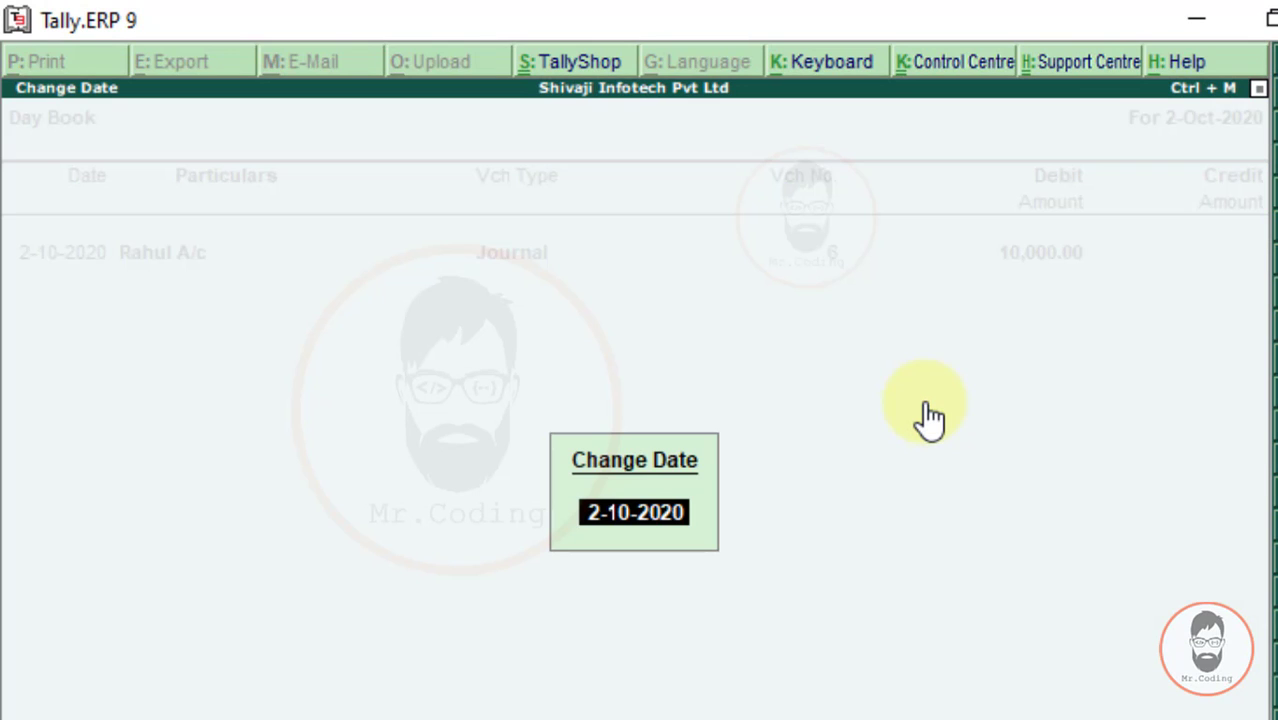
{"action": "type", "text": "31-10-2020"}
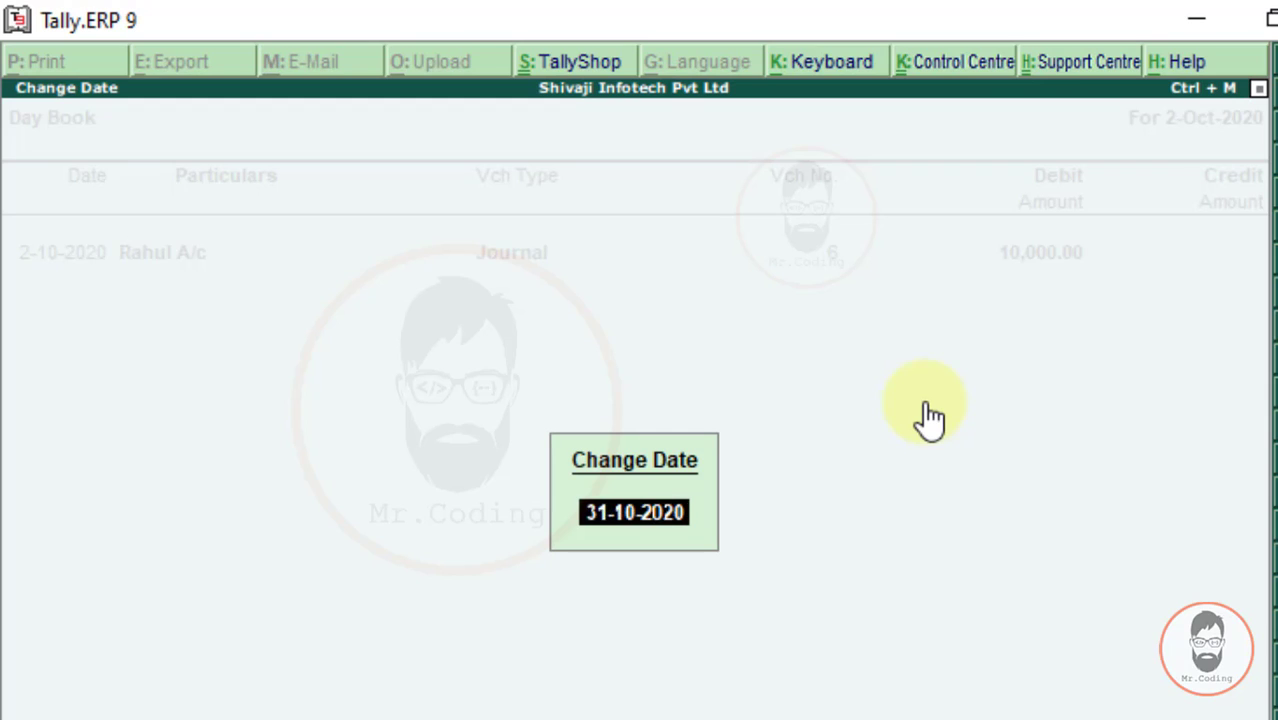
{"action": "key", "text": "Return"}
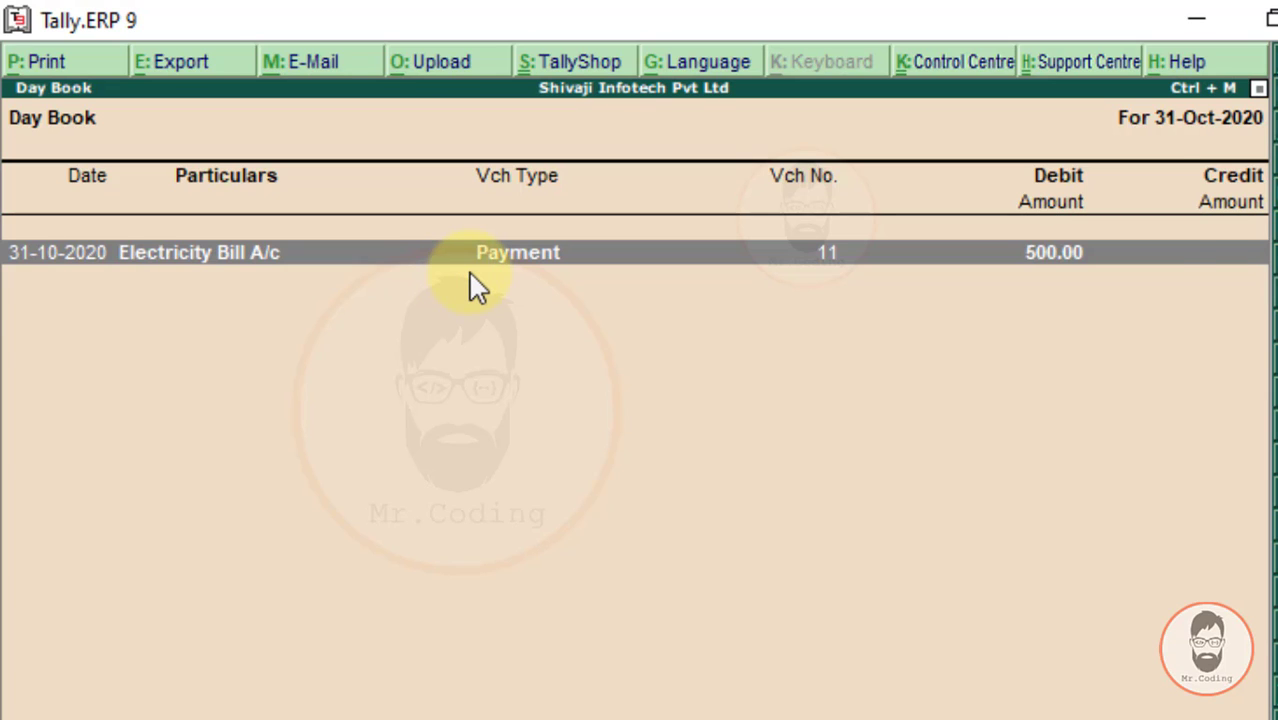
{"action": "key", "text": "Return"}
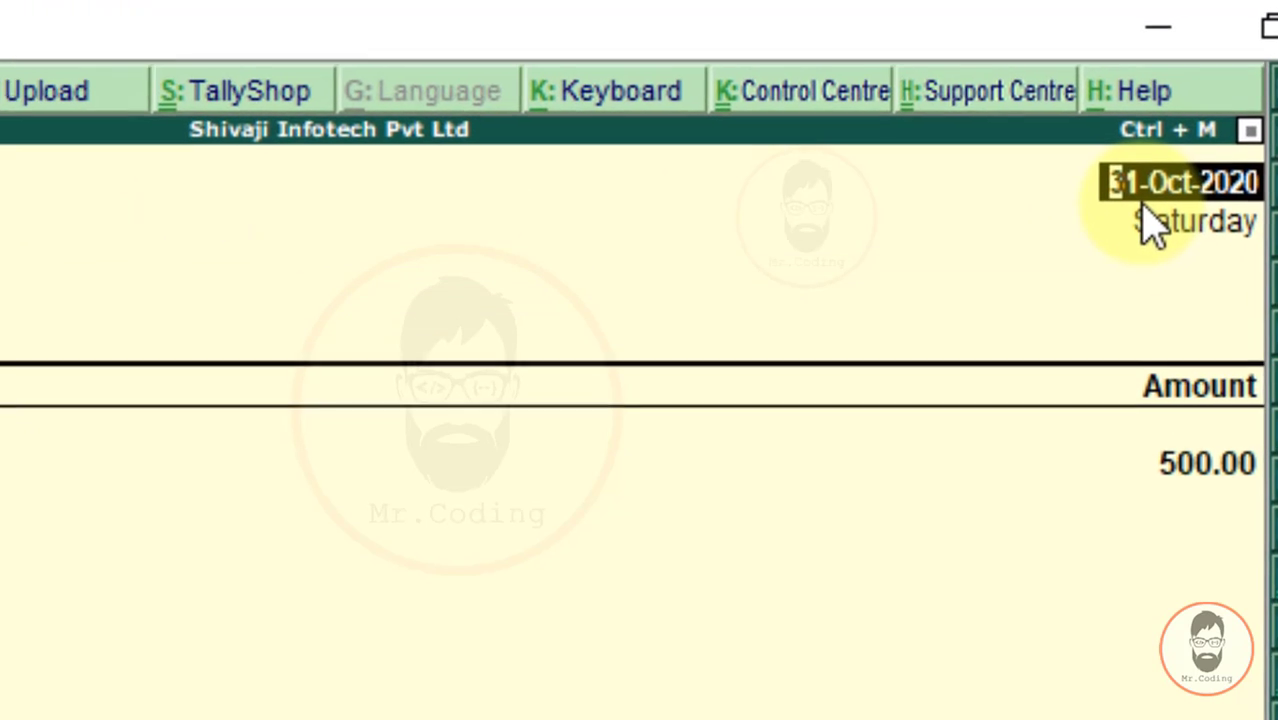
- Keep the voucher date and change the payment voucher's account from Cash to Abc Bank A/c
{"action": "key", "text": "Return"}
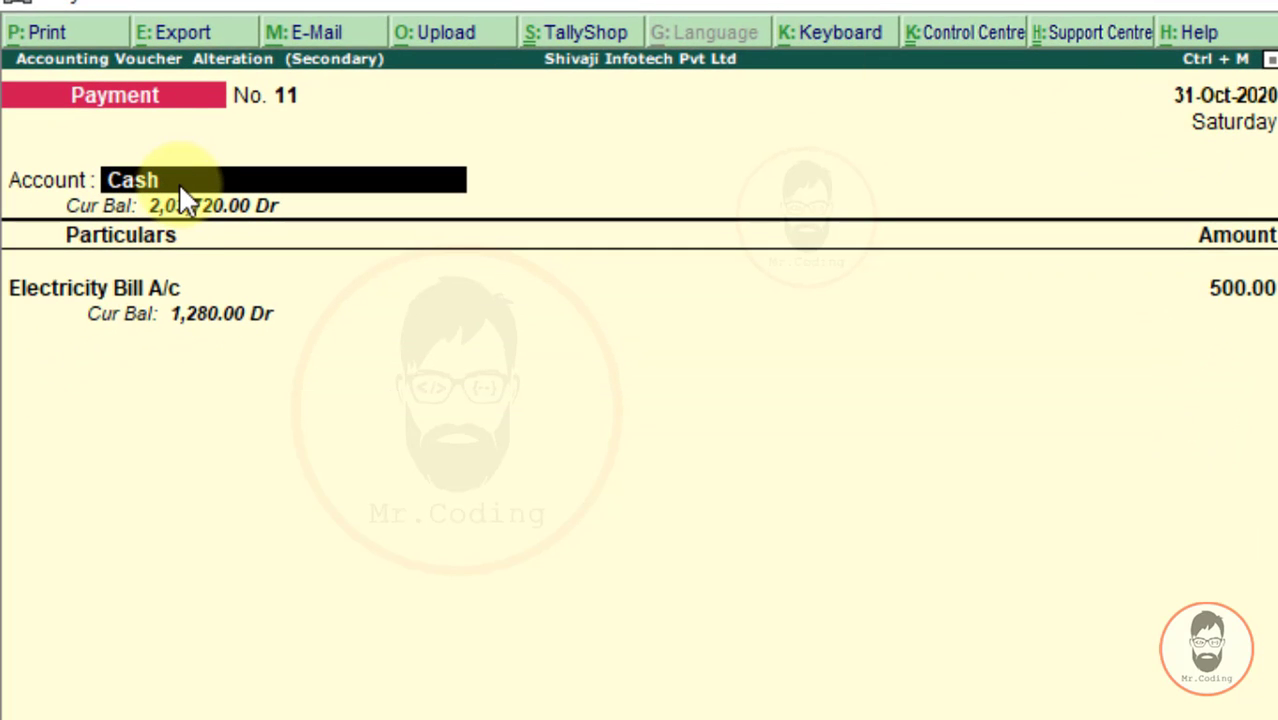
{"action": "type", "text": "H"}
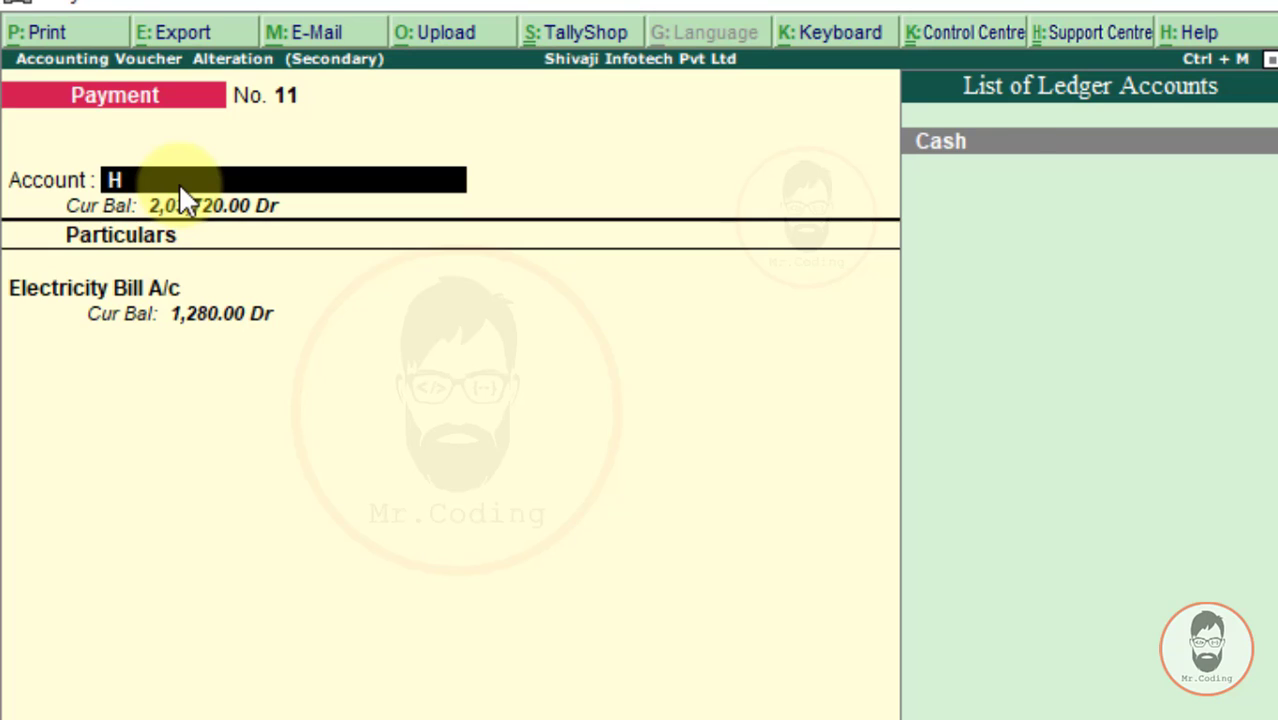
{"action": "key", "text": "BackSpace"}
{"action": "key", "text": "Down"}
{"action": "key", "text": "Up"}
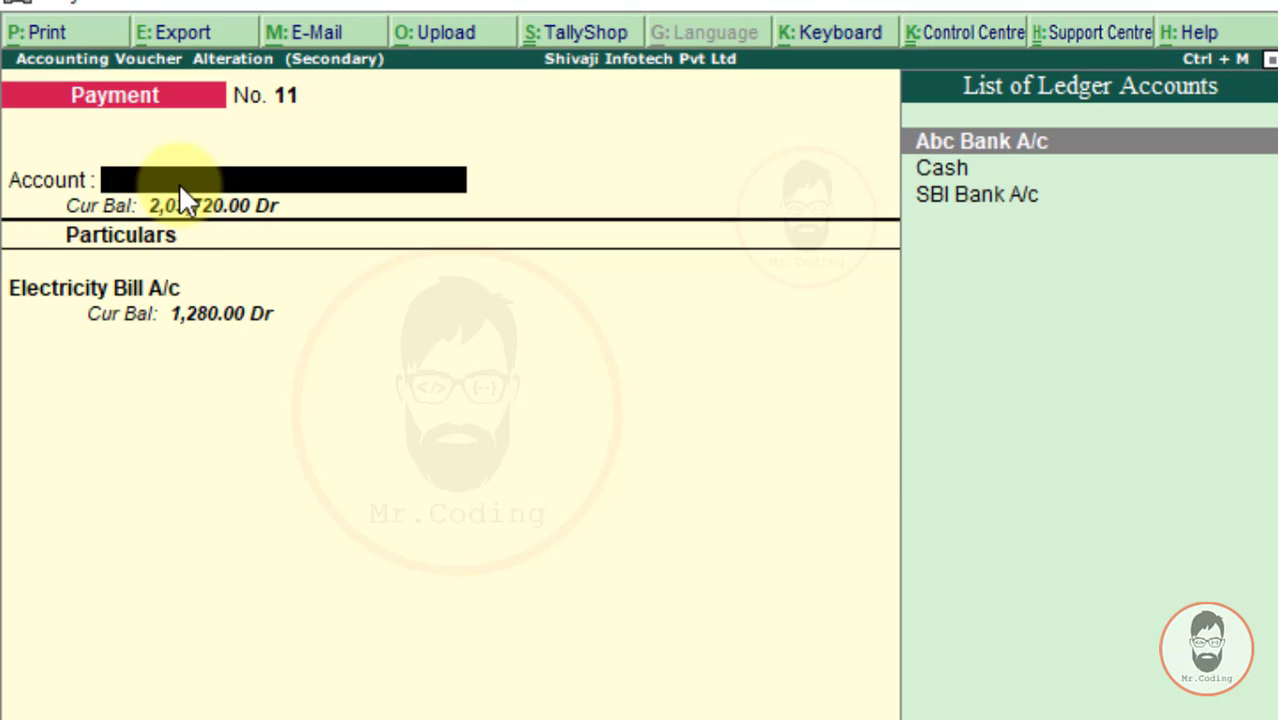
{"action": "key", "text": "Return"}
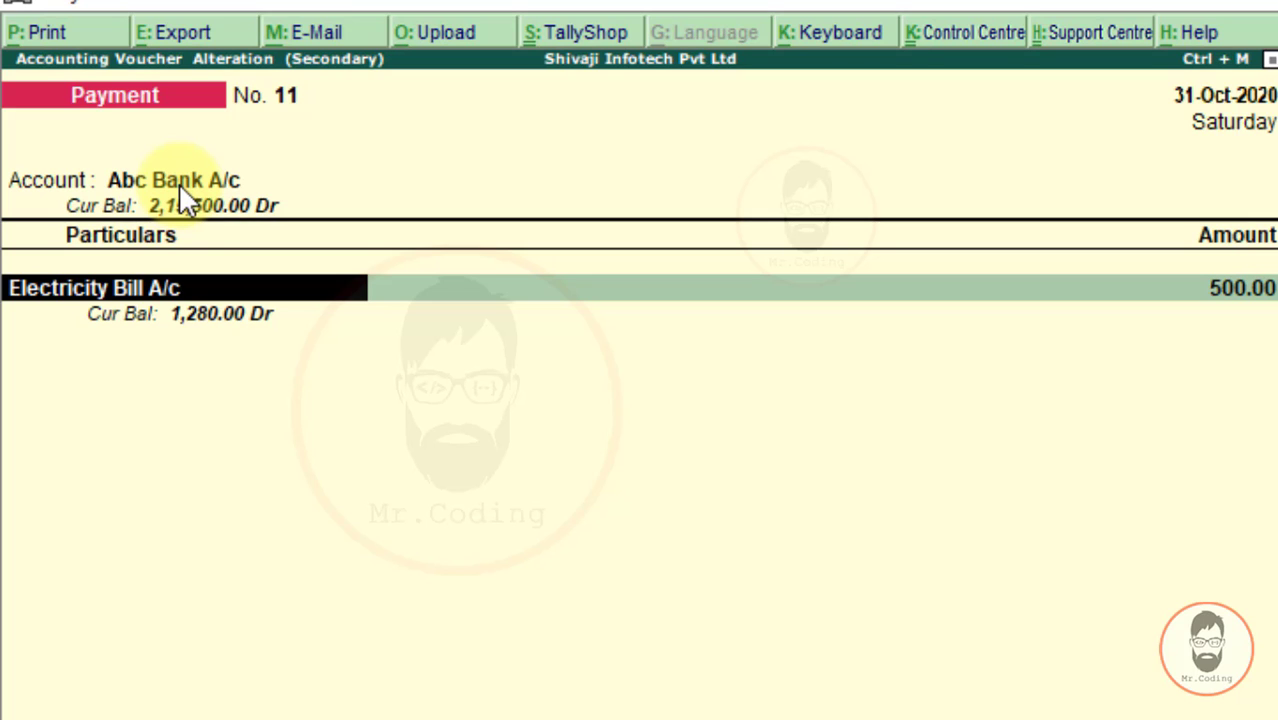
- Keep the 500.00 Electricity Bill A/c entry, accept the e-Fund Transfer bank allocation, and save the altered payment voucher
{"action": "key", "text": "Return"}
{"action": "key", "text": "Return"}
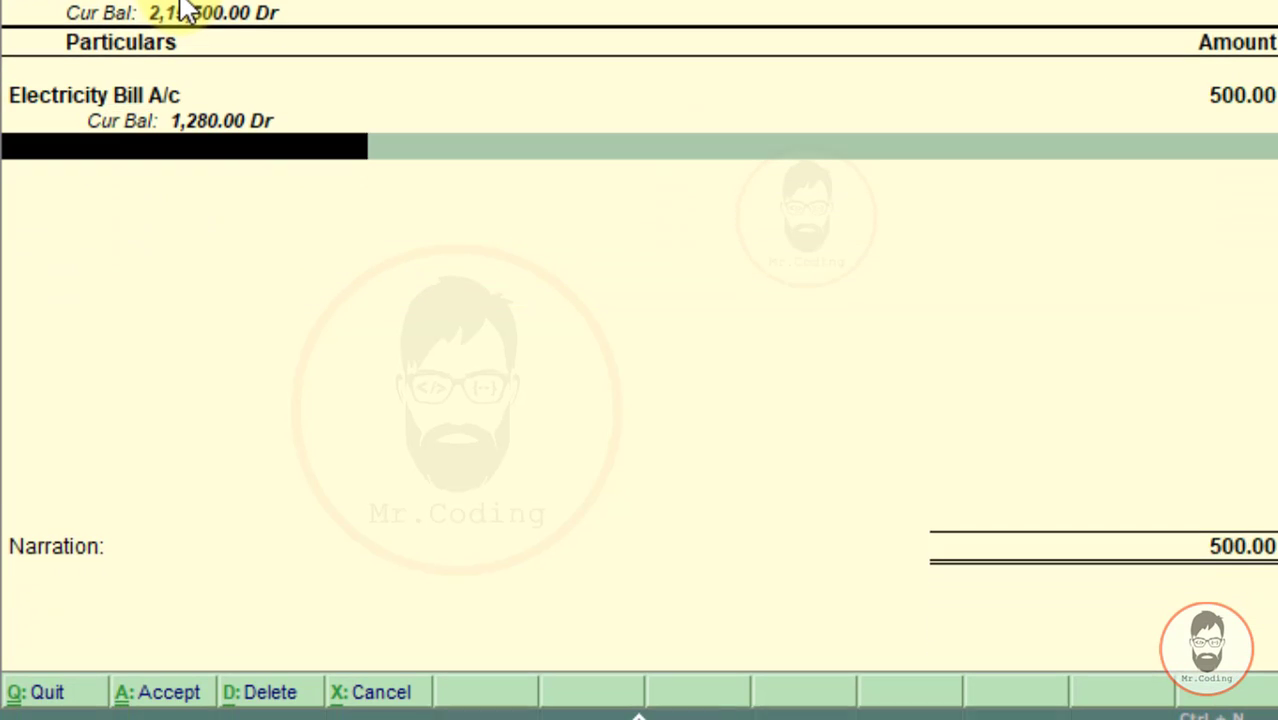
{"action": "key", "text": "Return"}
{"action": "key", "text": "Return"}
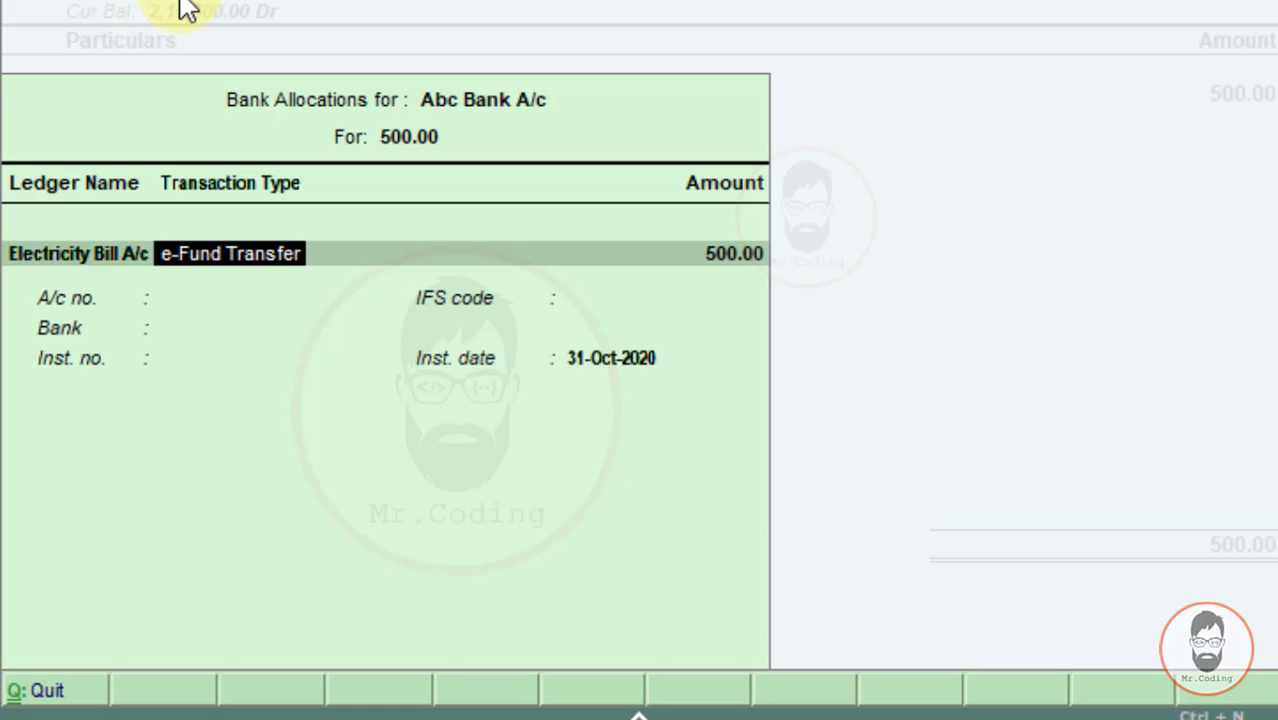
{"action": "key", "text": "ctrl+a"}
{"action": "key", "text": "Return"}
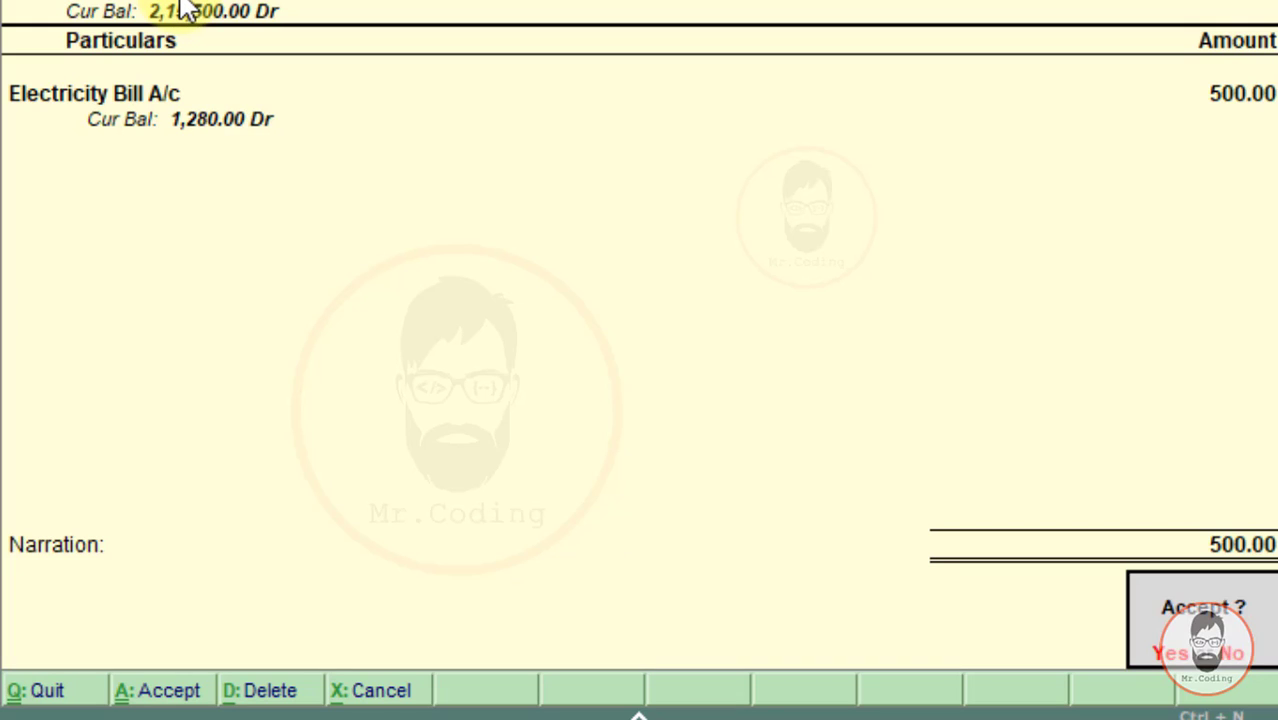
{"action": "key", "text": "Return"}
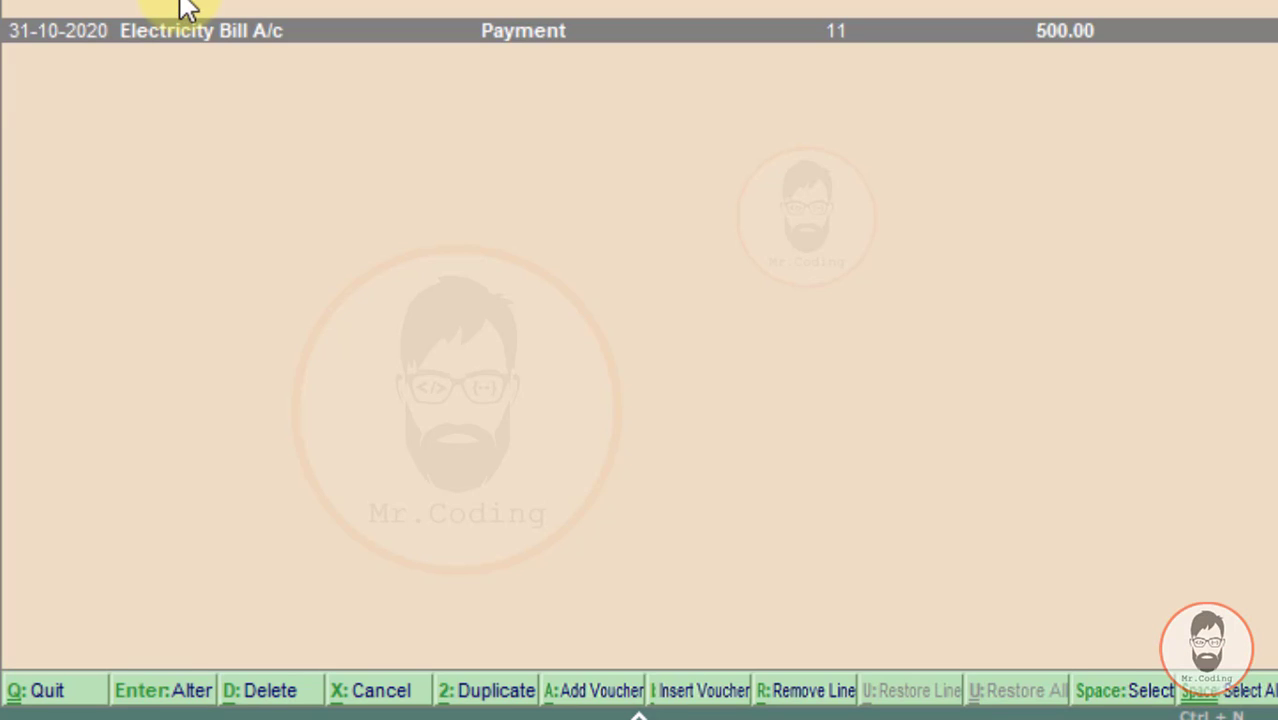
- Close the Day Book and return to the Gateway of Tally
{"action": "key", "text": "Escape"}
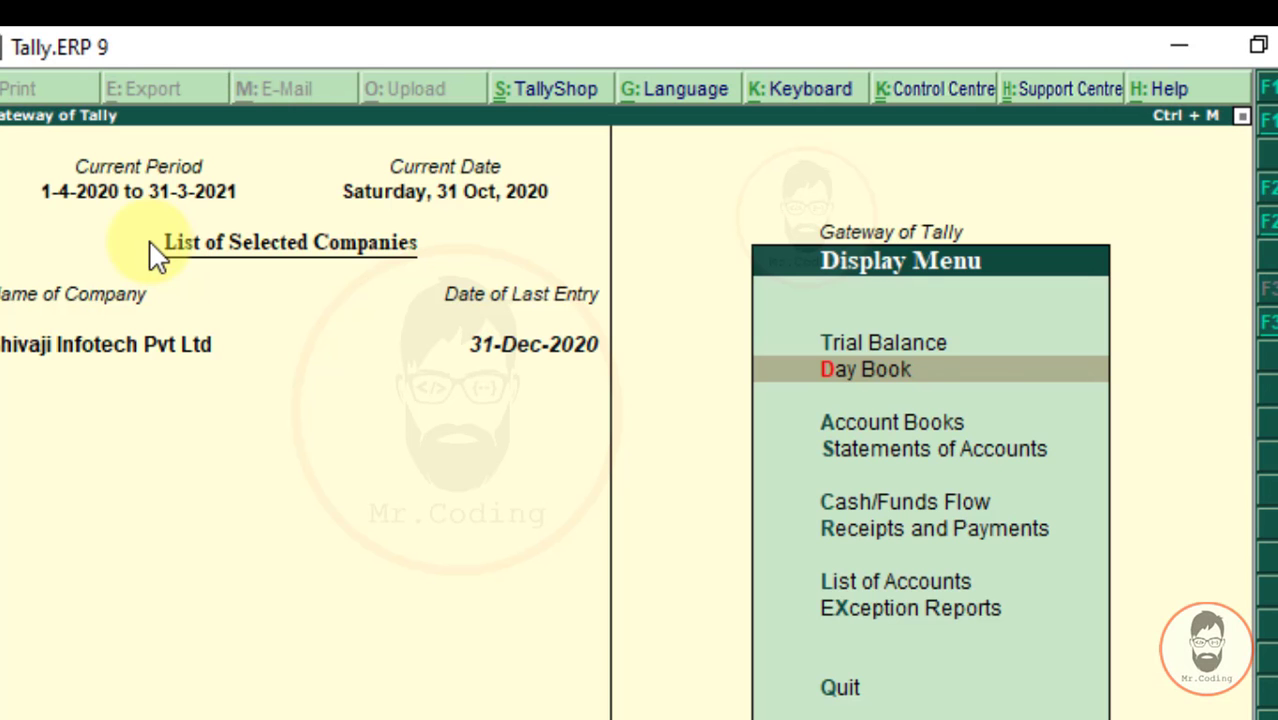
{"action": "key", "text": "Escape"}
{"action": "key", "text": "Escape"}
{"action": "key", "text": "Escape"}
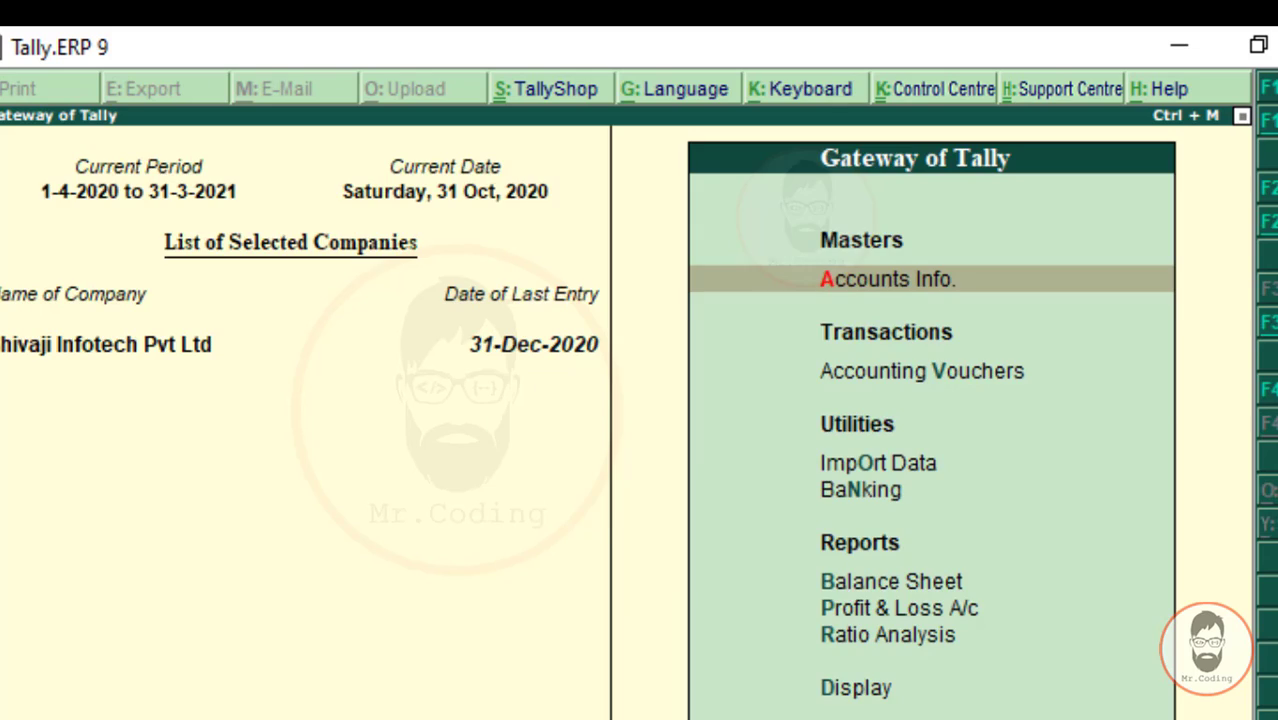
- Switch to the Word document and review the listed transactions and the corrections requested for each
{"action": "key", "text": "alt+Tab"}
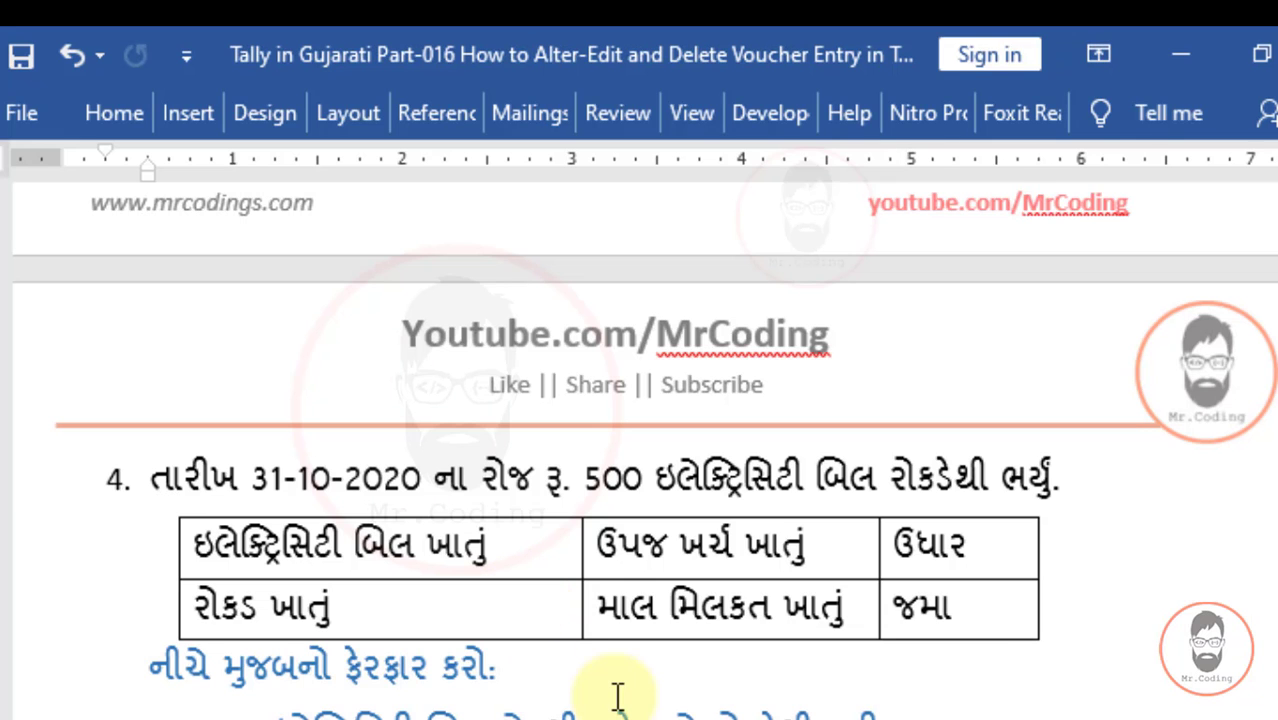
{"action": "scroll", "coordinate": [619, 697], "scroll_direction": "up", "scroll_amount": 8}
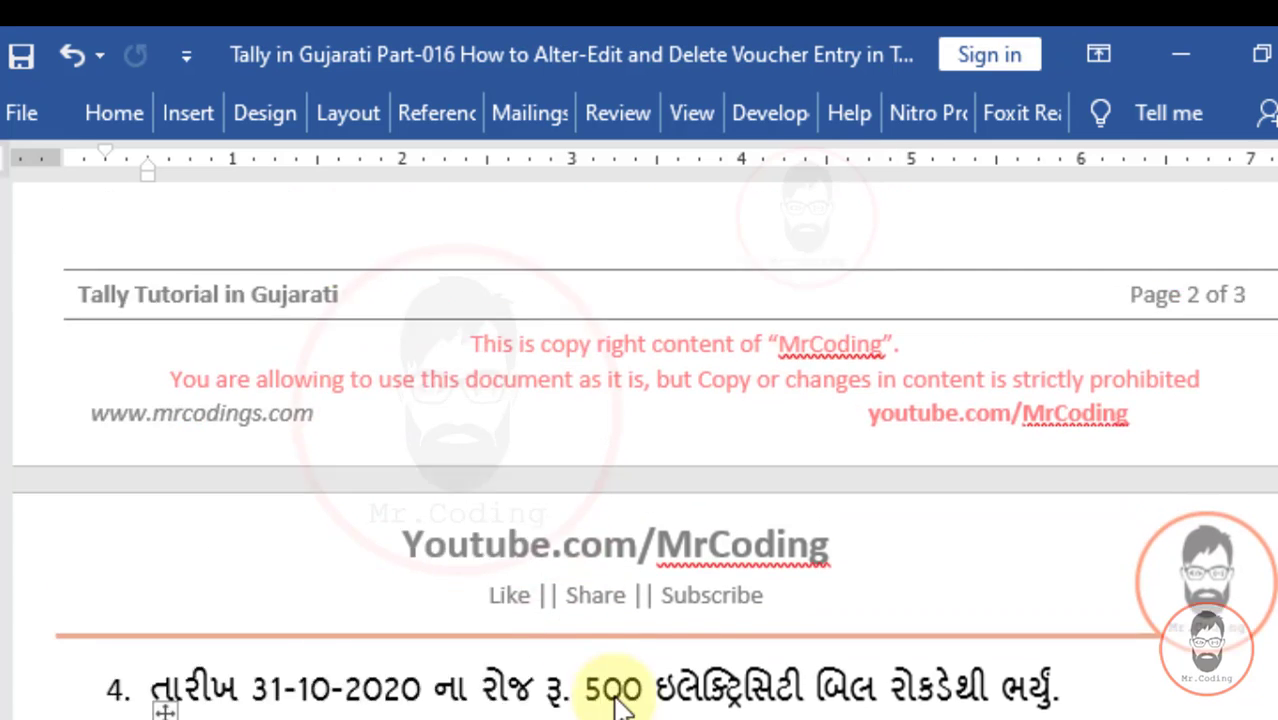
{"action": "scroll", "coordinate": [499, 585], "scroll_direction": "down", "scroll_amount": 10}
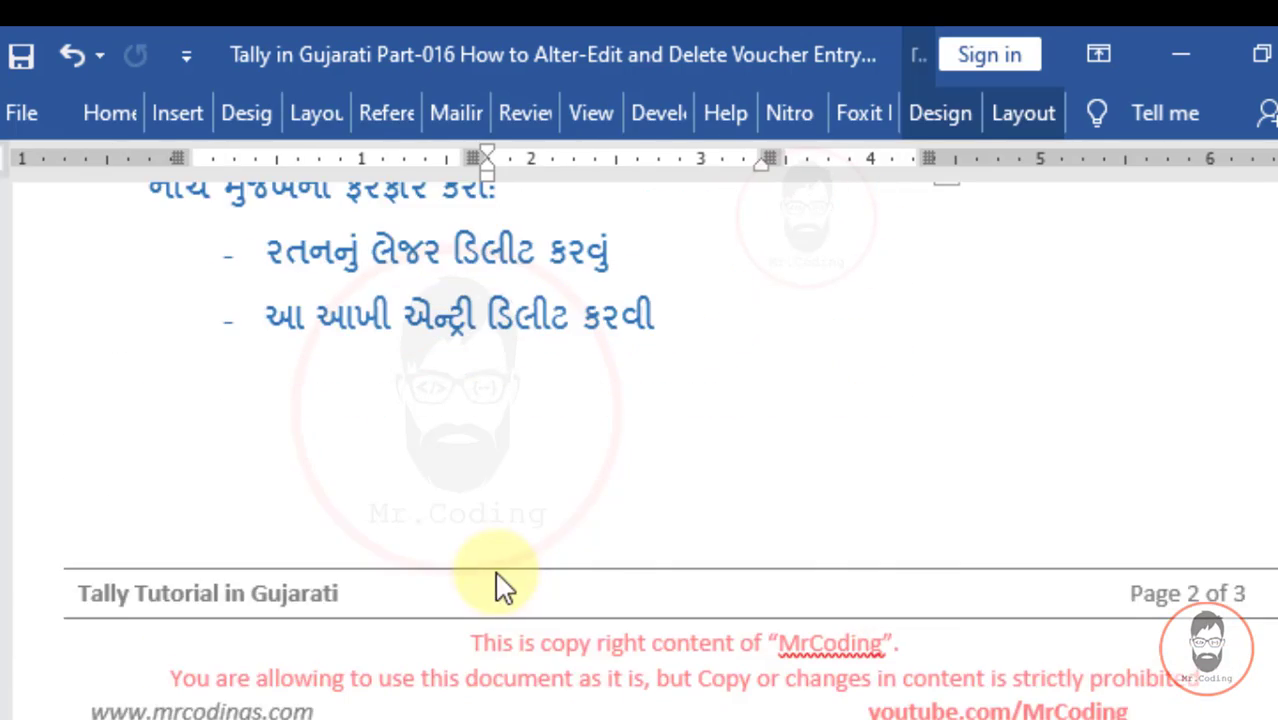
{"action": "scroll", "coordinate": [484, 585], "scroll_direction": "up", "scroll_amount": 4}
{"action": "scroll", "coordinate": [487, 588], "scroll_direction": "up", "scroll_amount": 8}
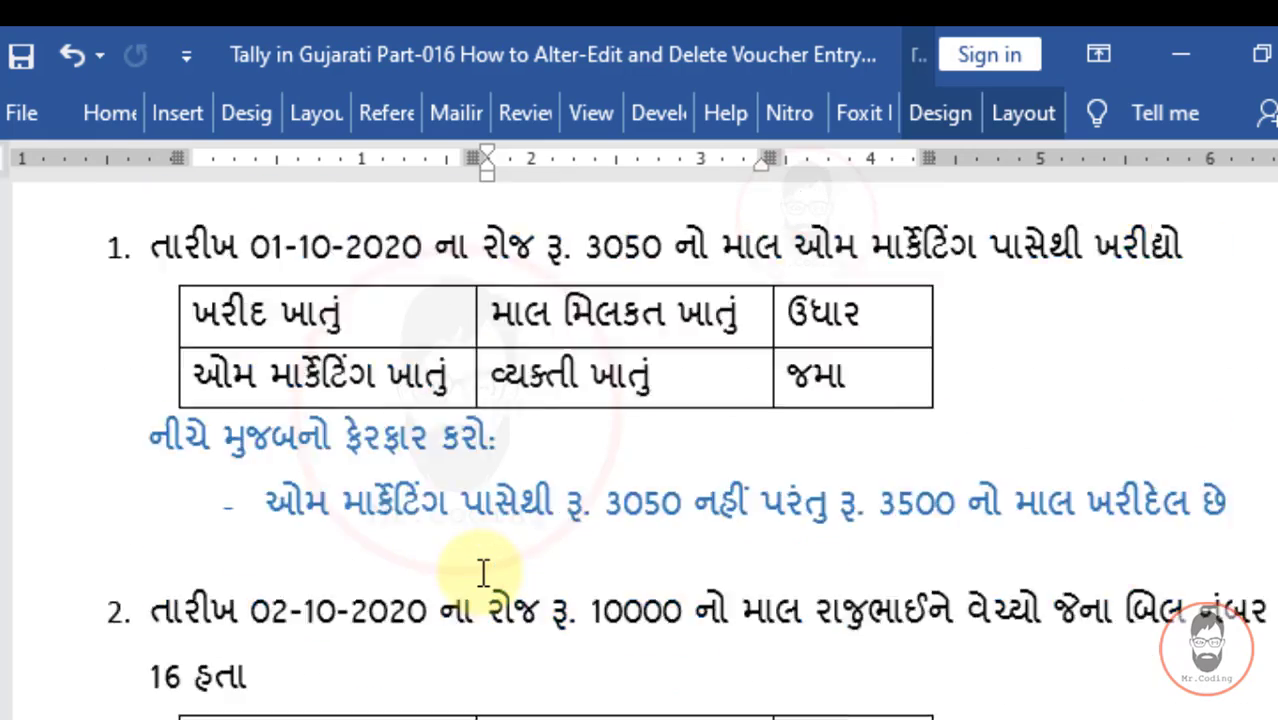
{"action": "scroll", "coordinate": [485, 585], "scroll_direction": "down", "scroll_amount": 10}
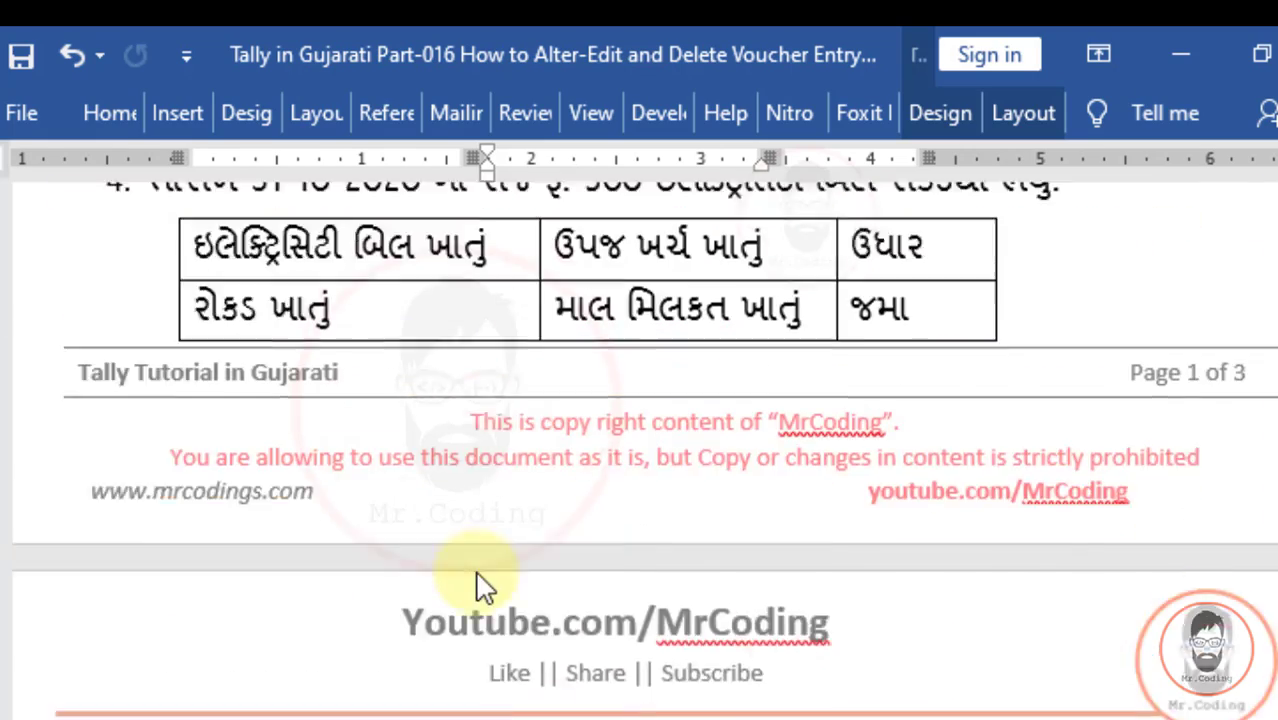
{"action": "scroll", "coordinate": [471, 571], "scroll_direction": "up", "scroll_amount": 6}
{"action": "scroll", "coordinate": [453, 511], "scroll_direction": "down", "scroll_amount": 10}
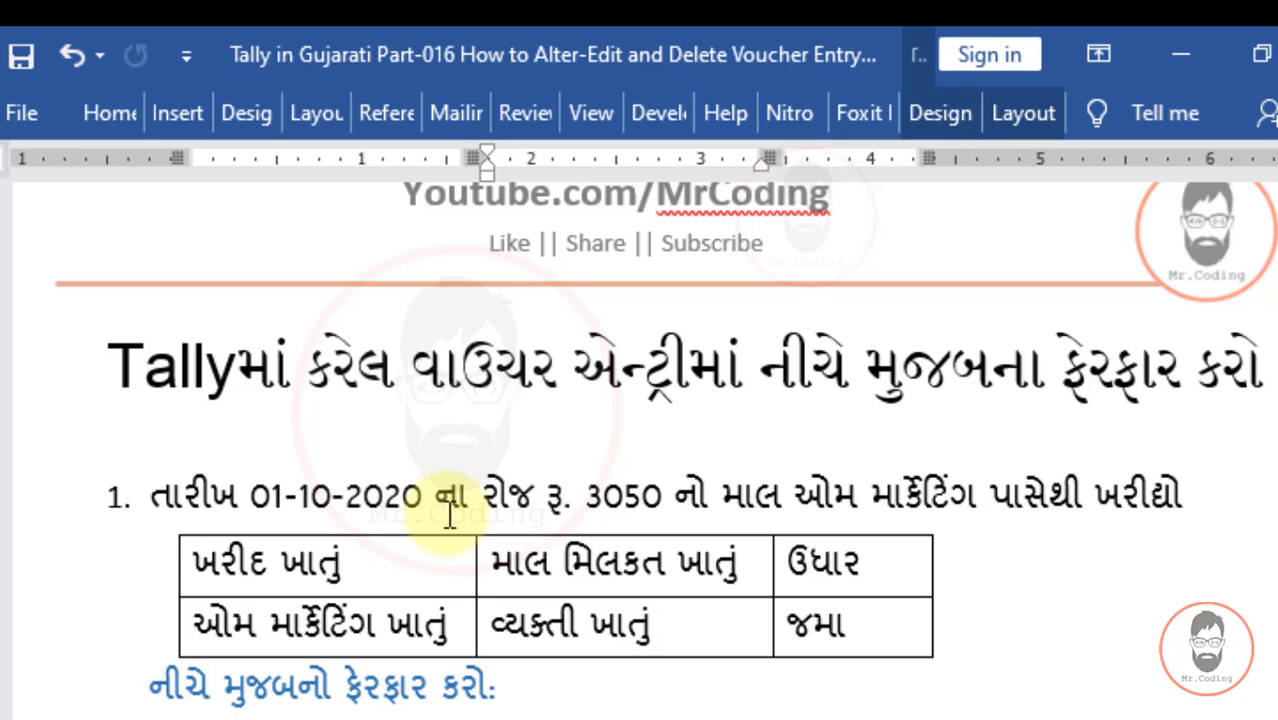
{"action": "scroll", "coordinate": [450, 515], "scroll_direction": "up", "scroll_amount": 10}
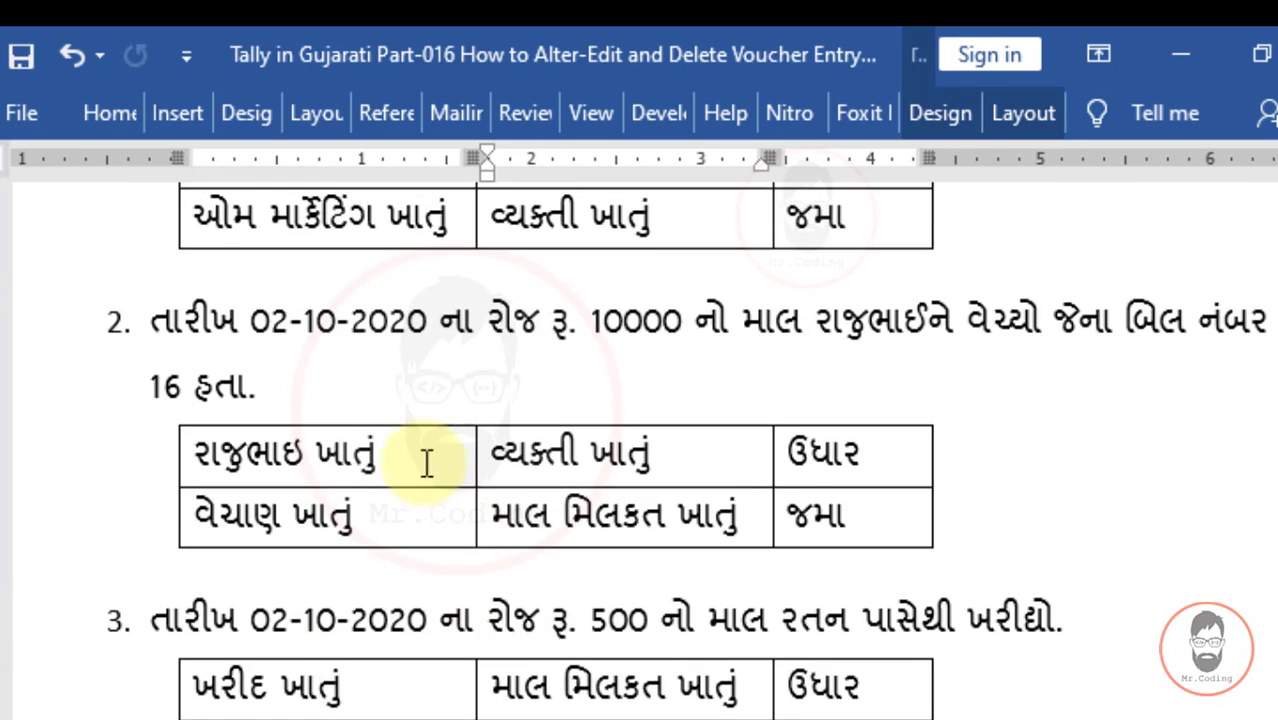